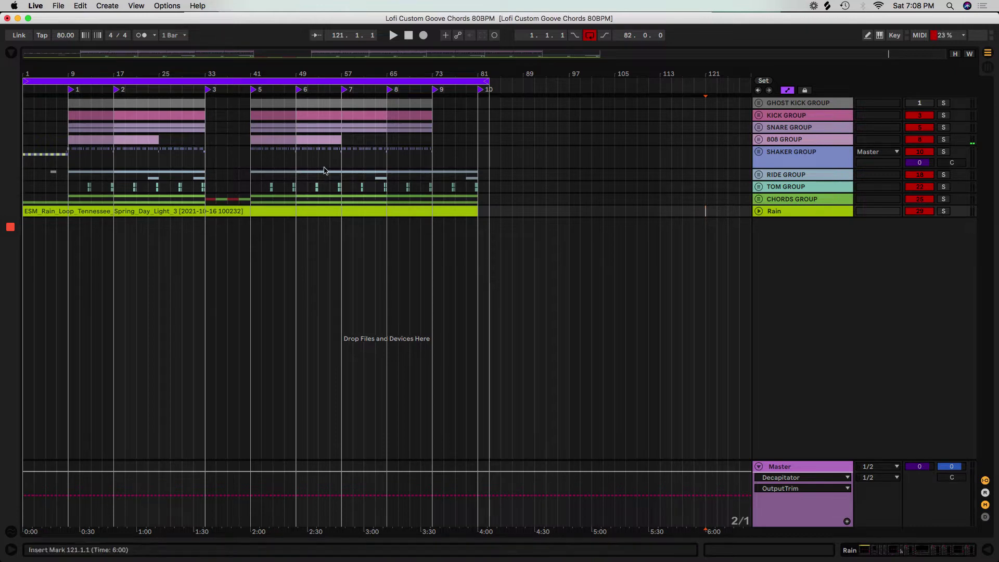
Step: Unfold the Rain track and all the track groups from Chords up to Ghost Kick, and look over their clips
click(759, 211)
click(759, 199)
click(760, 187)
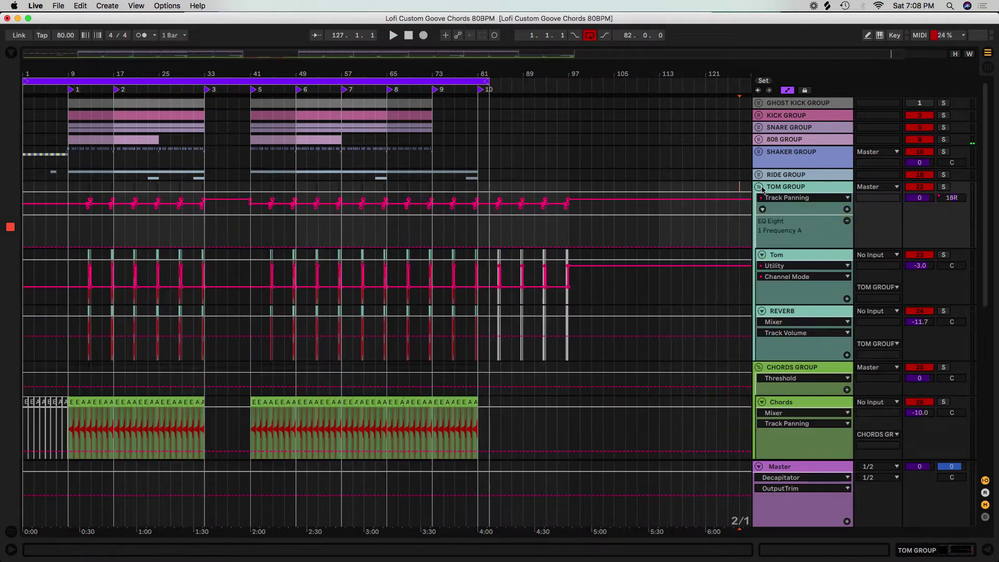
click(760, 174)
click(759, 152)
click(759, 139)
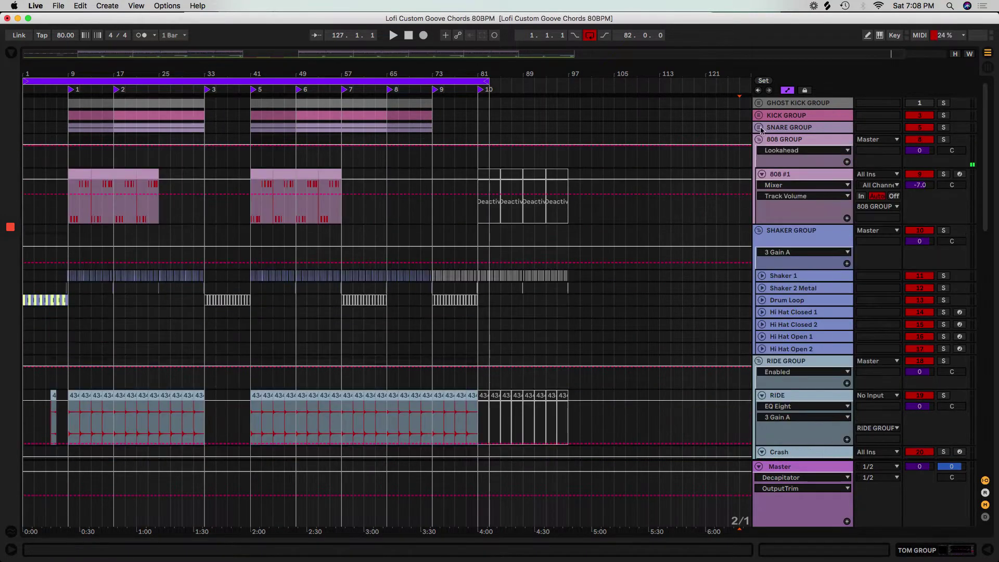
click(759, 128)
click(760, 115)
click(759, 102)
scroll(166, 237, down, 2)
scroll(166, 237, up, 2)
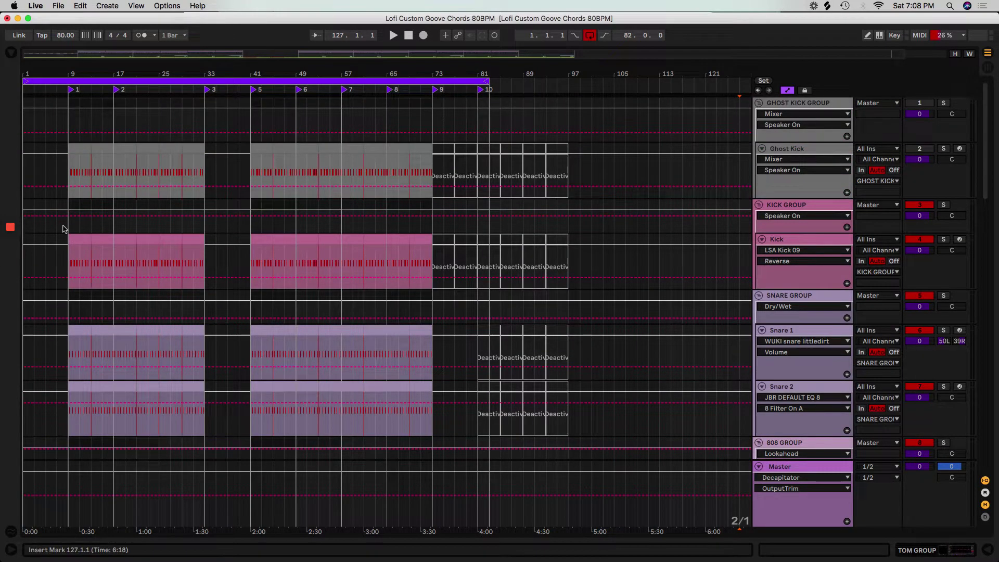
scroll(57, 281, down, 13)
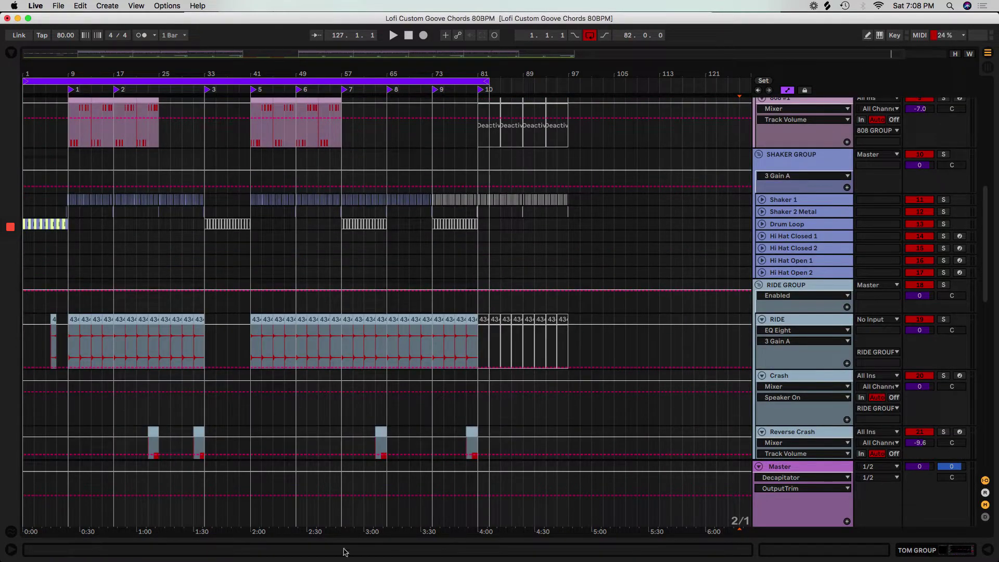
scroll(649, 486, up, 13)
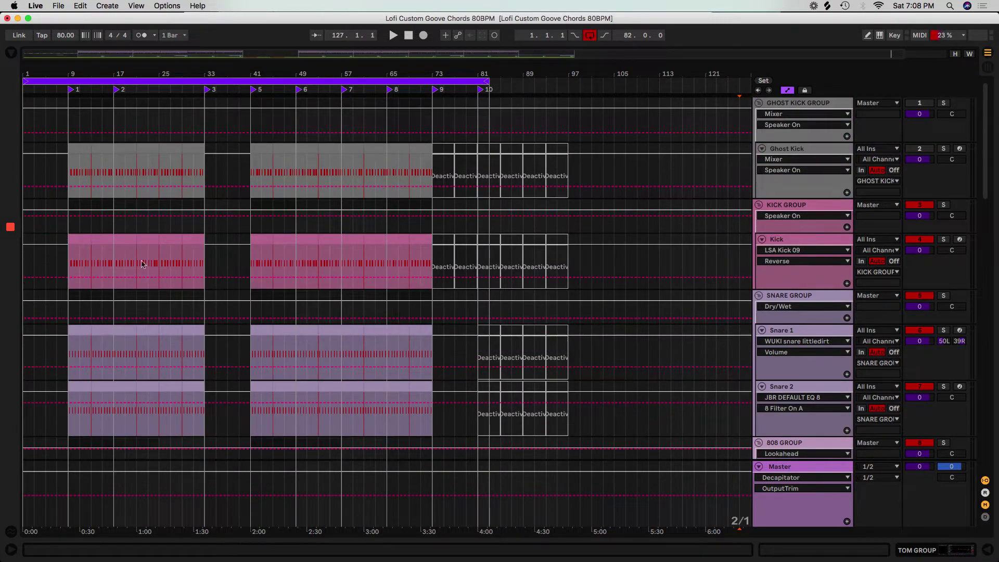
Step: Inspect the device chains of the Ghost Kick and Master tracks, then hide the device view
click(40, 81)
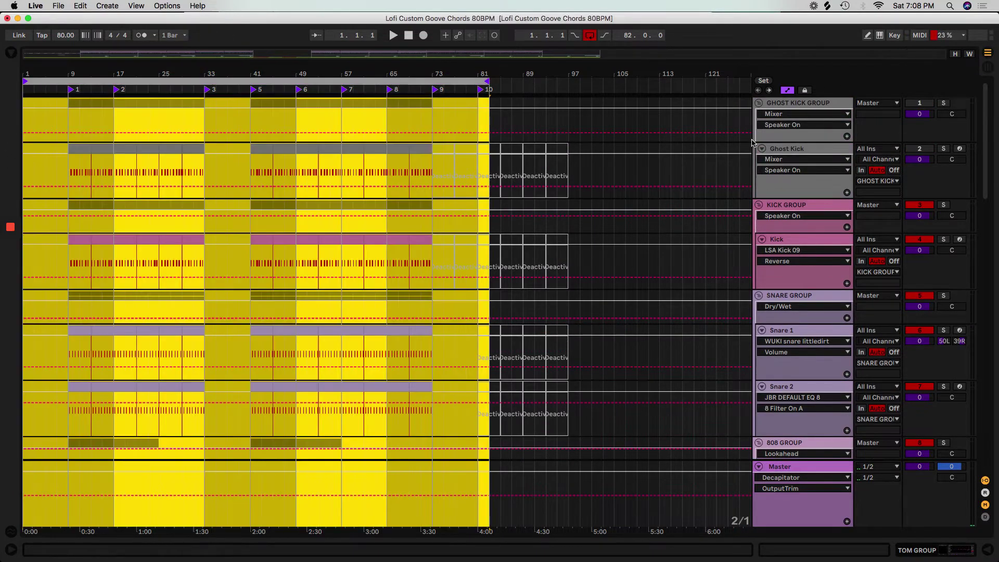
double_click(791, 151)
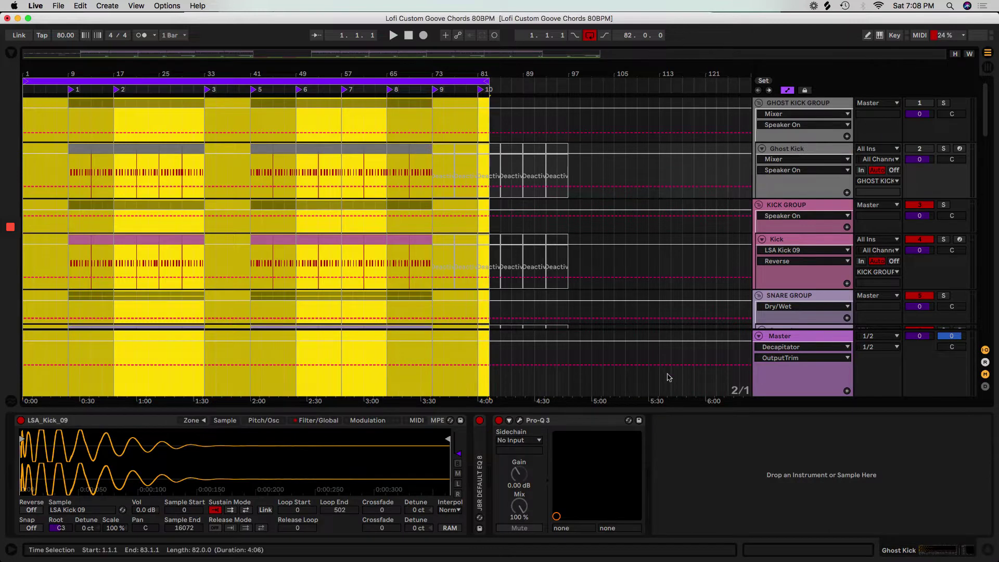
click(669, 366)
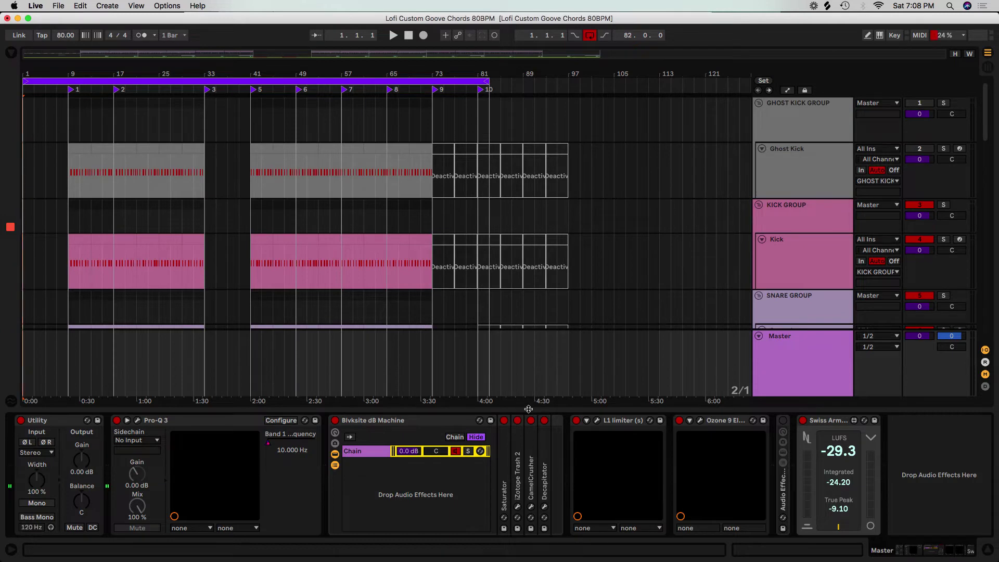
double_click(529, 409)
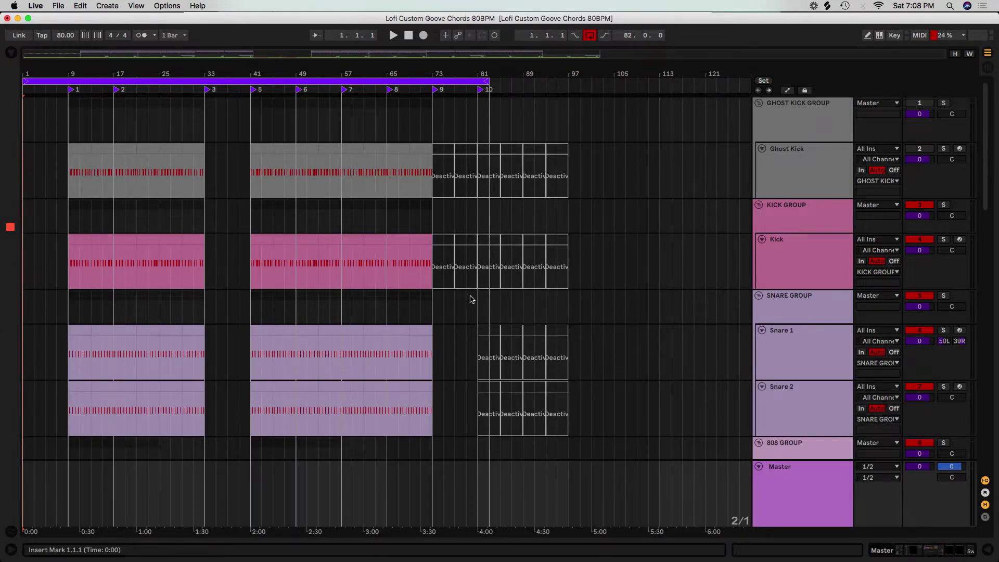
Step: Play the arrangement from the start and check the Master track's effects chain, then stop playback
key(b)
key(space)
double_click(825, 491)
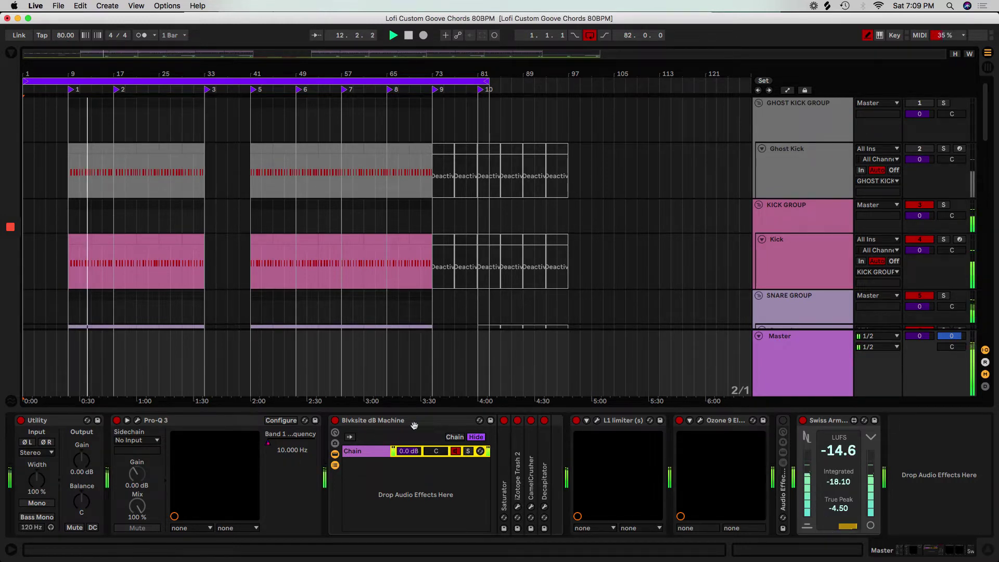
click(314, 409)
key(space)
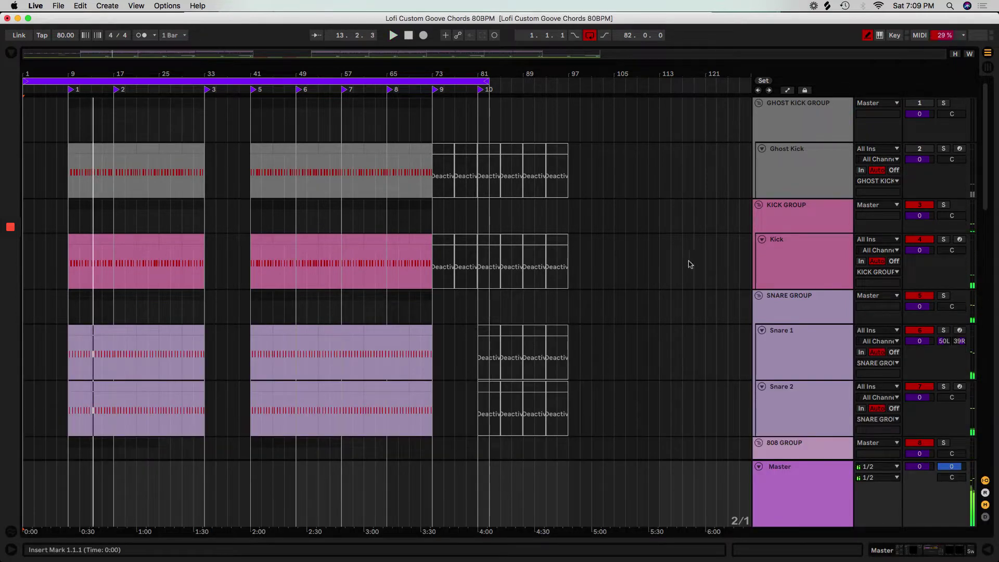
Step: Open the Kick clip spanning bars 13 to 17 and examine its C3 notes around beat 1.3 closely
double_click(787, 255)
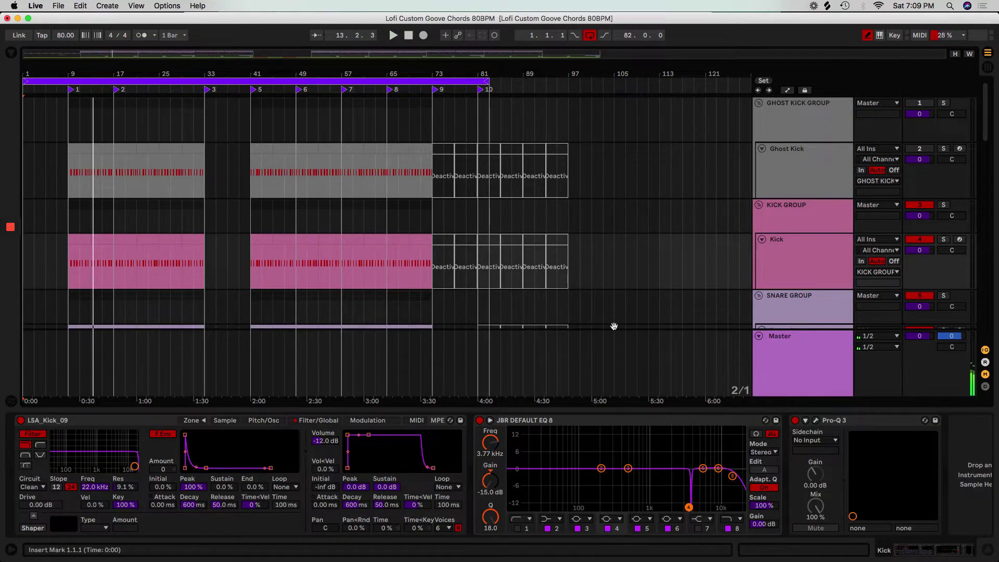
drag(93, 245, 112, 246)
double_click(99, 244)
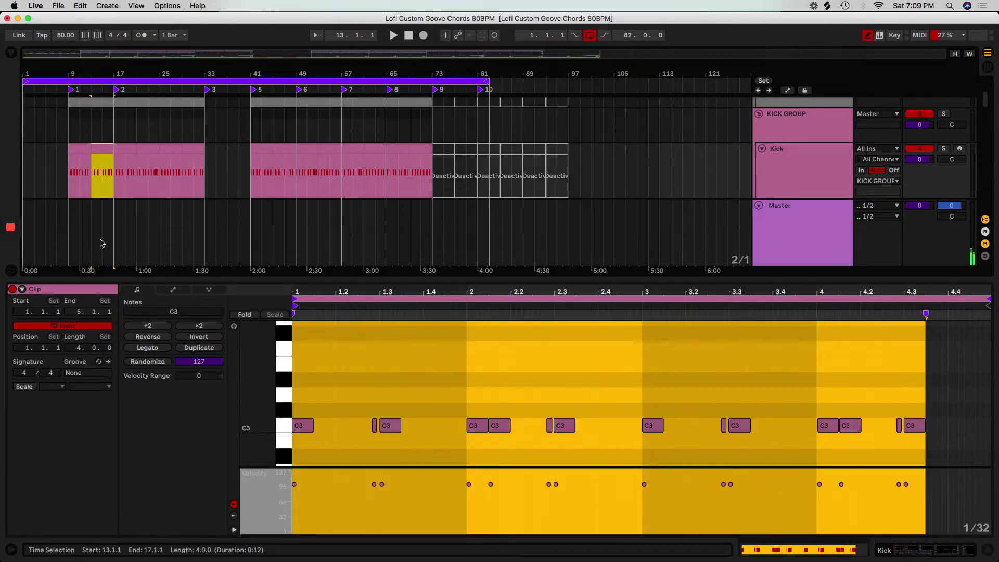
key(b)
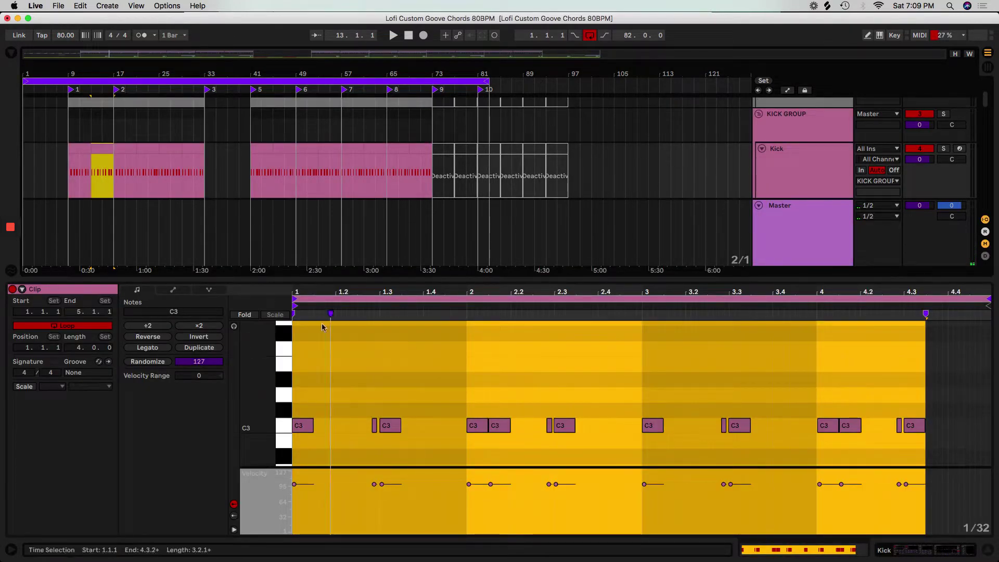
drag(326, 294, 326, 350)
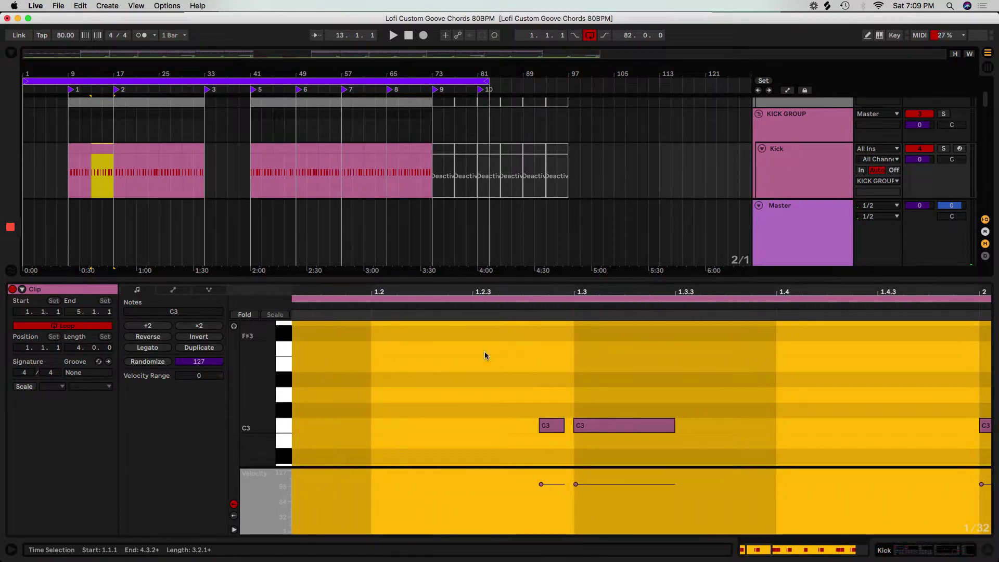
drag(551, 288, 374, 290)
Step: Play the Kick clip and pick out the short C3 notes just before beats 2.3 and 3.3
key(space)
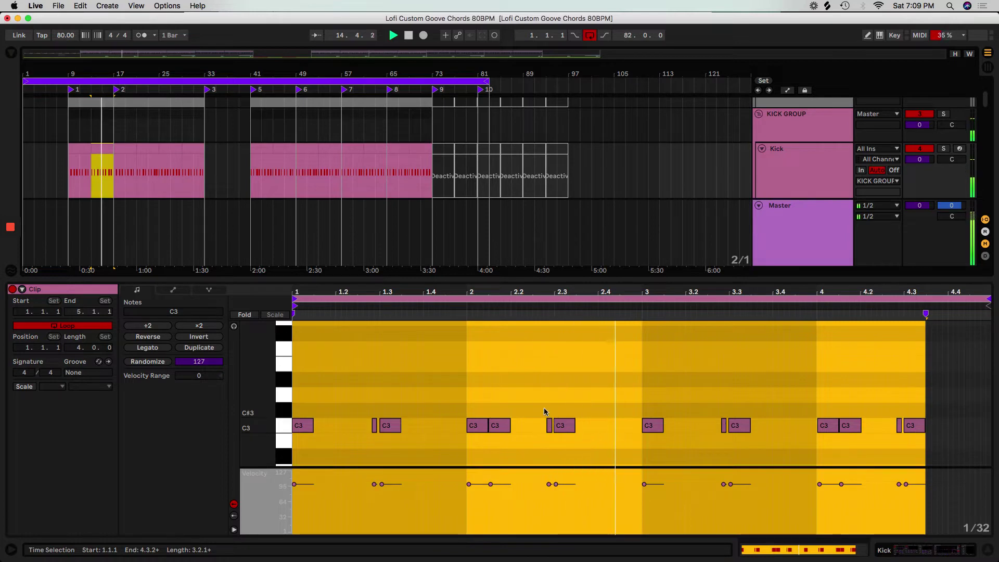
click(548, 427)
click(548, 426)
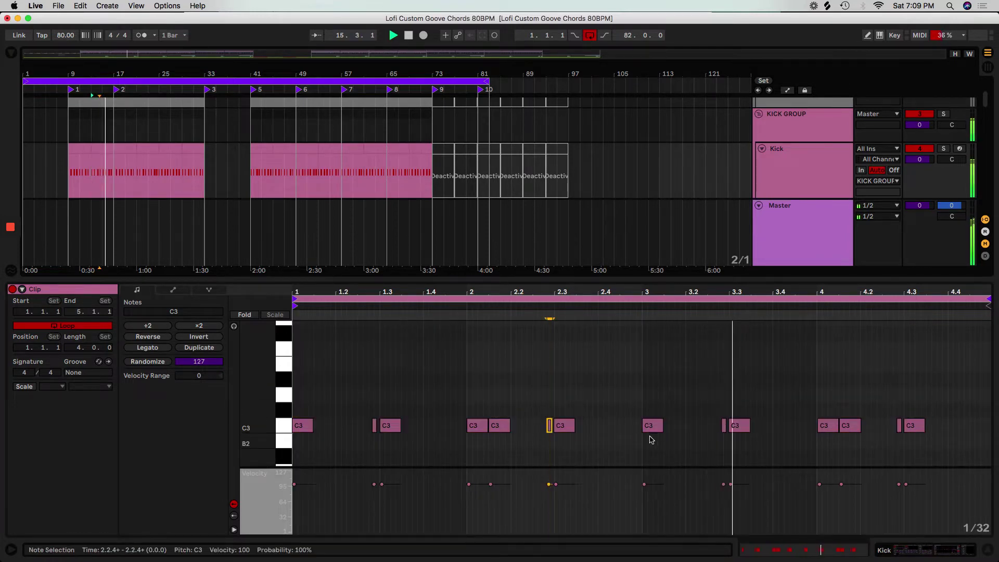
click(723, 427)
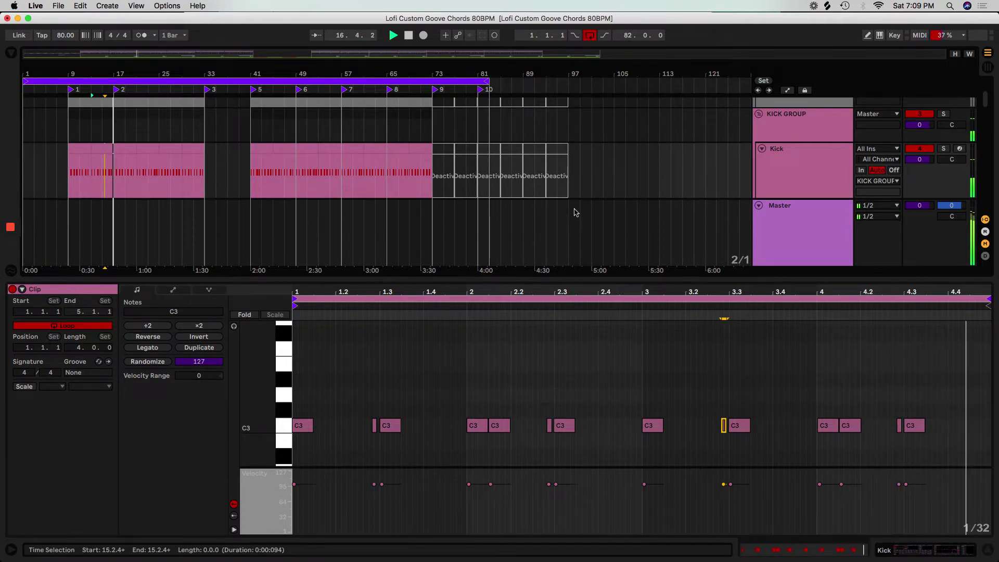
Step: Solo the Snare 1 and Snare 2 tracks together during playback
scroll(586, 236, down, 3)
scroll(910, 171, down, 3)
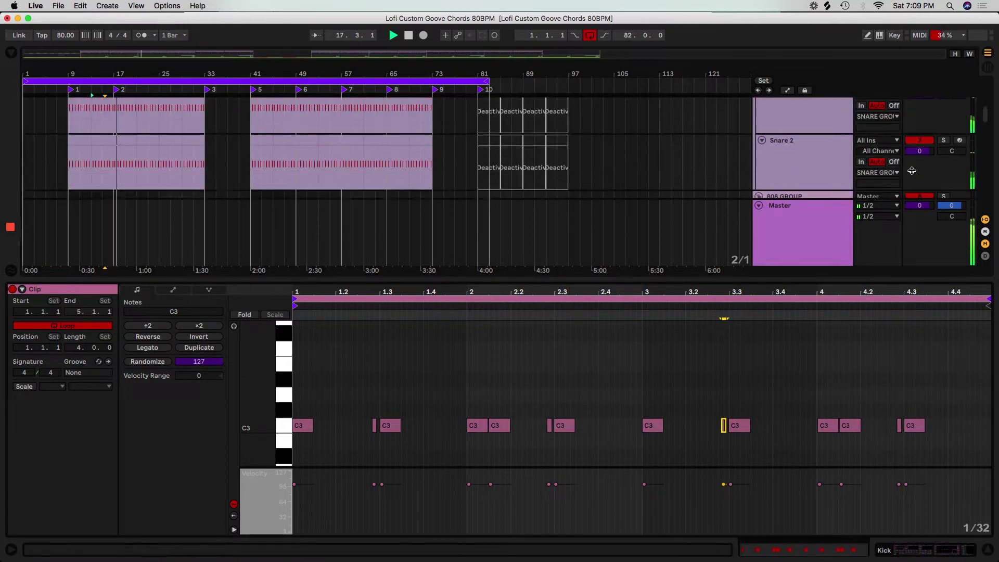
scroll(924, 158, up, 2)
click(943, 143)
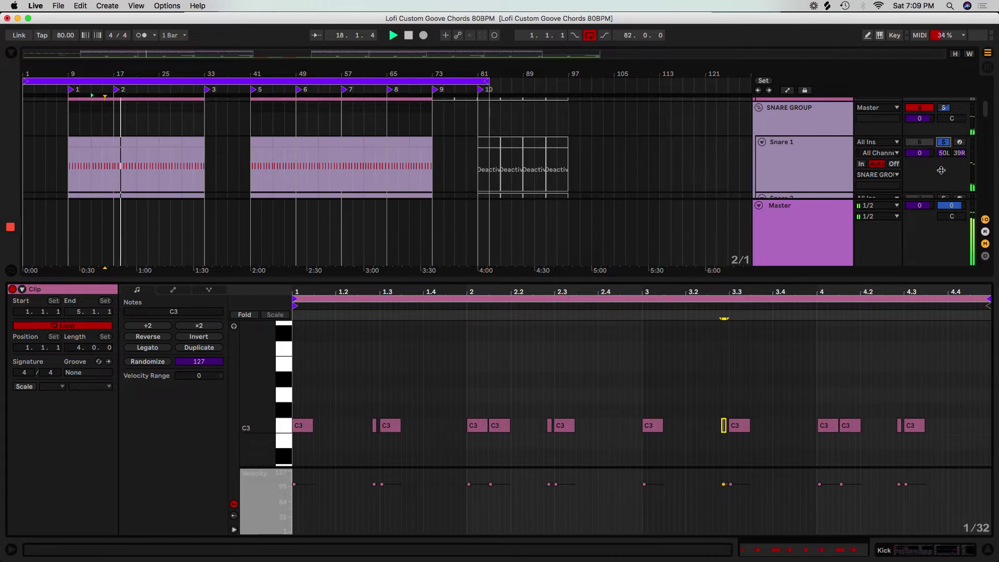
scroll(944, 179, down, 2)
click(943, 174)
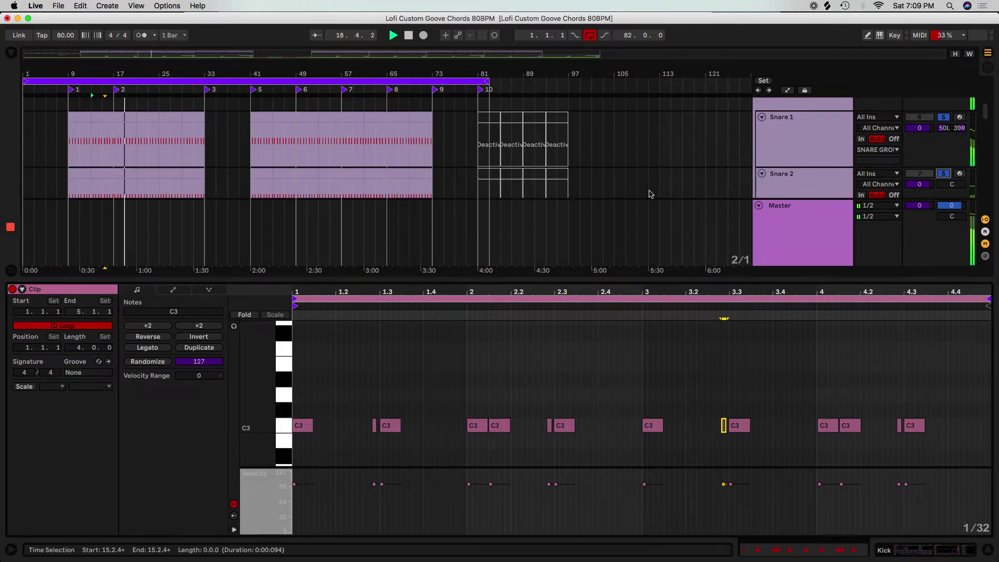
Step: Open the first Snare 1 clip at bar 9 and examine the timing of its note at beat 1.2
click(89, 138)
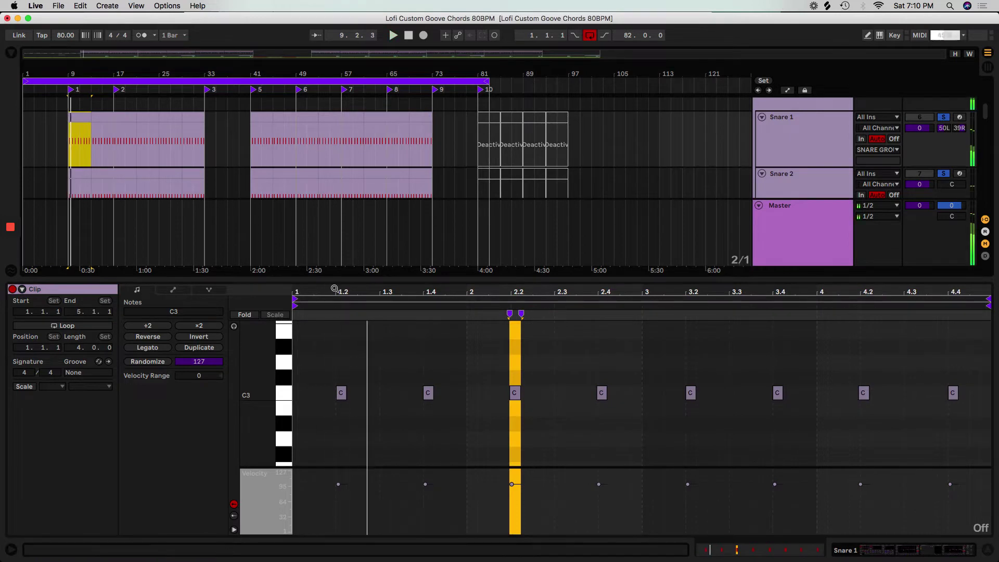
drag(341, 292, 355, 282)
Step: Solo the Snare Group and the Kick track together, play them from bar 9, and hide the clip view
scroll(873, 160, up, 5)
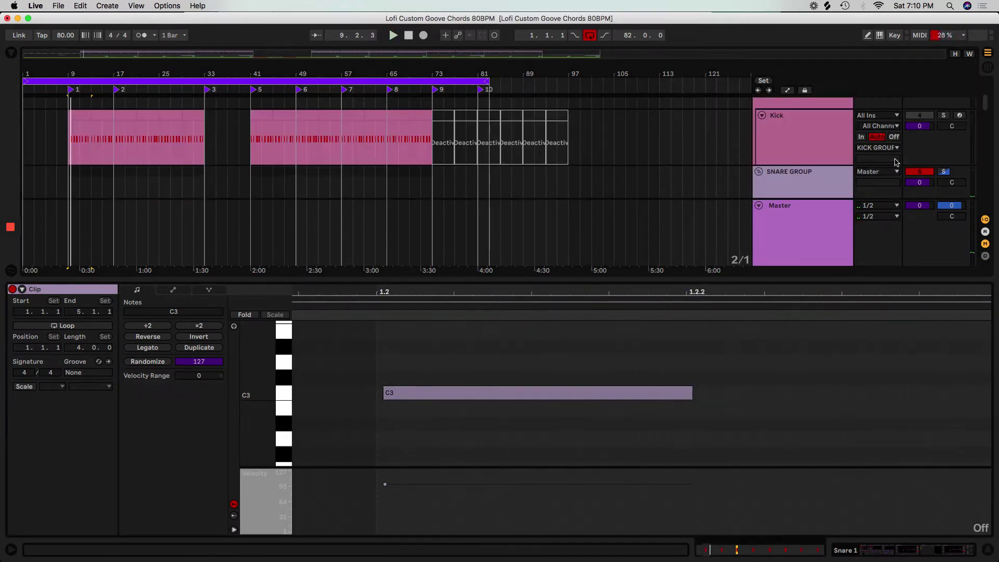
click(947, 174)
click(943, 115)
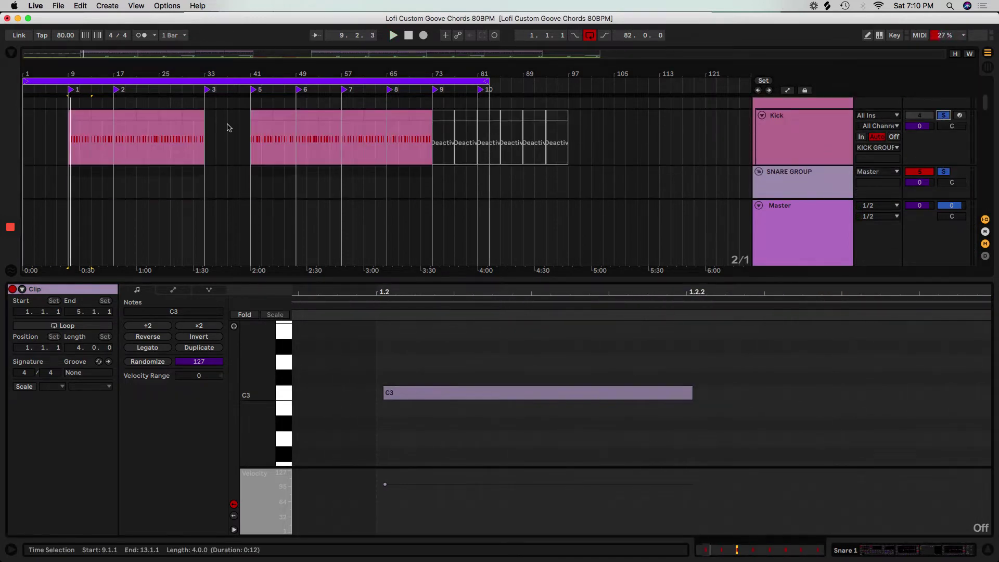
key(space)
double_click(245, 280)
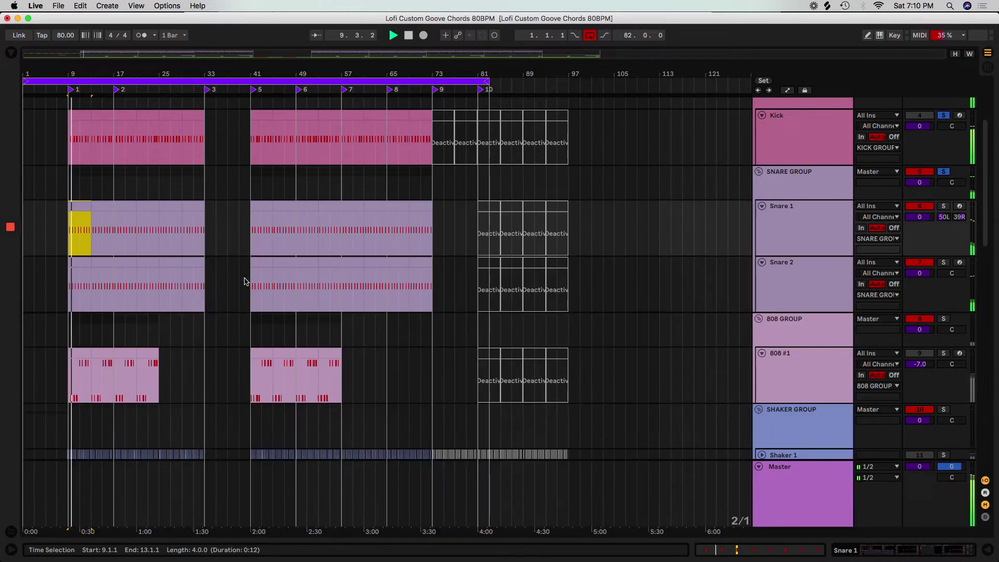
Step: Add Shaker 1 to the soloed tracks, then unfold and enlarge its track to show the waveforms from bar 9
scroll(140, 317, down, 3)
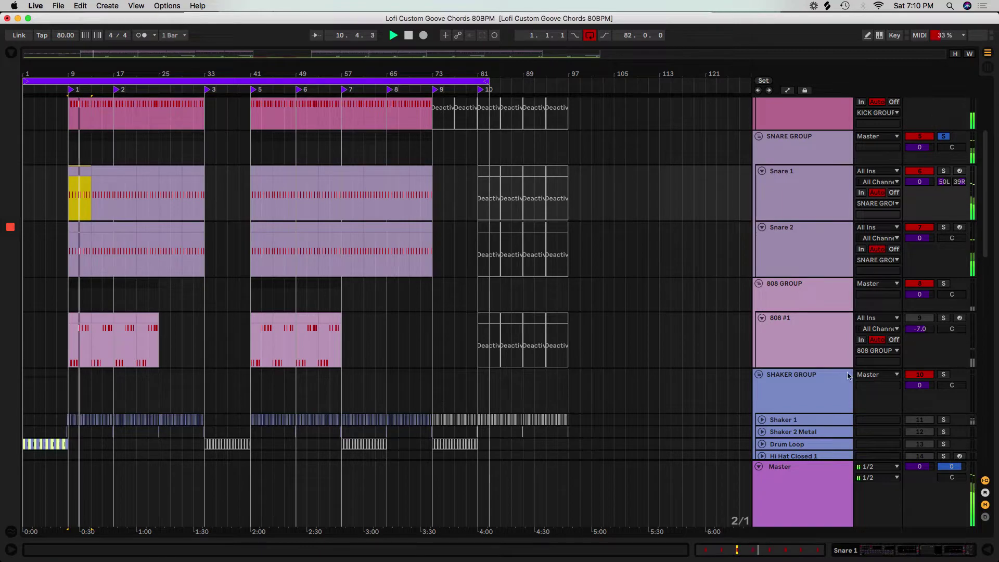
scroll(853, 357, down, 3)
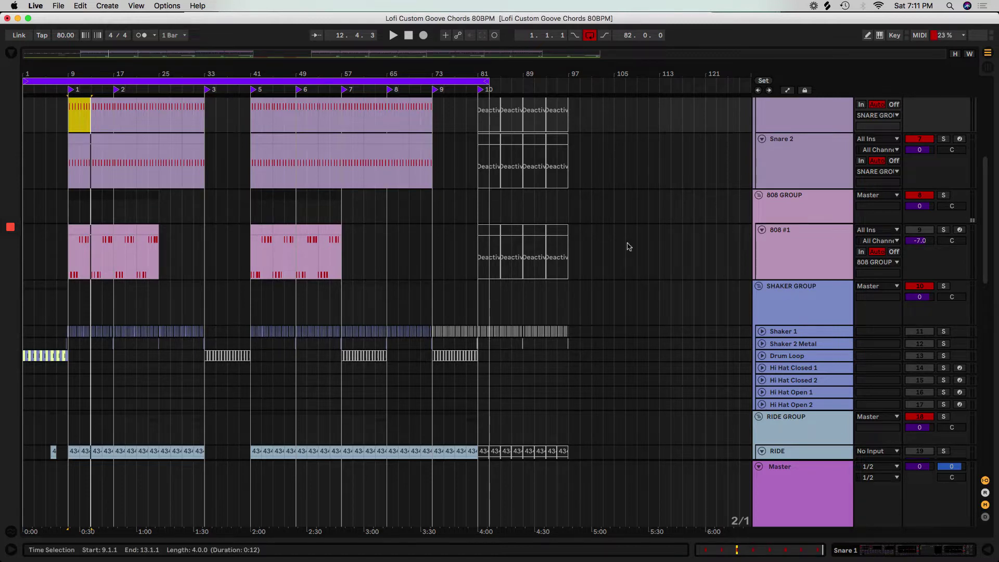
click(942, 333)
drag(77, 74, 220, 195)
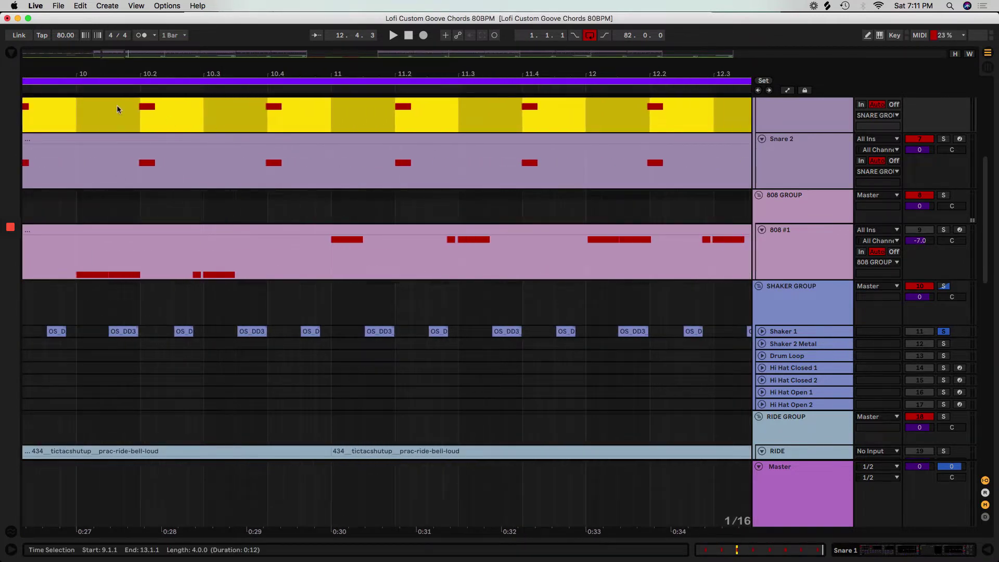
drag(116, 78, 223, 63)
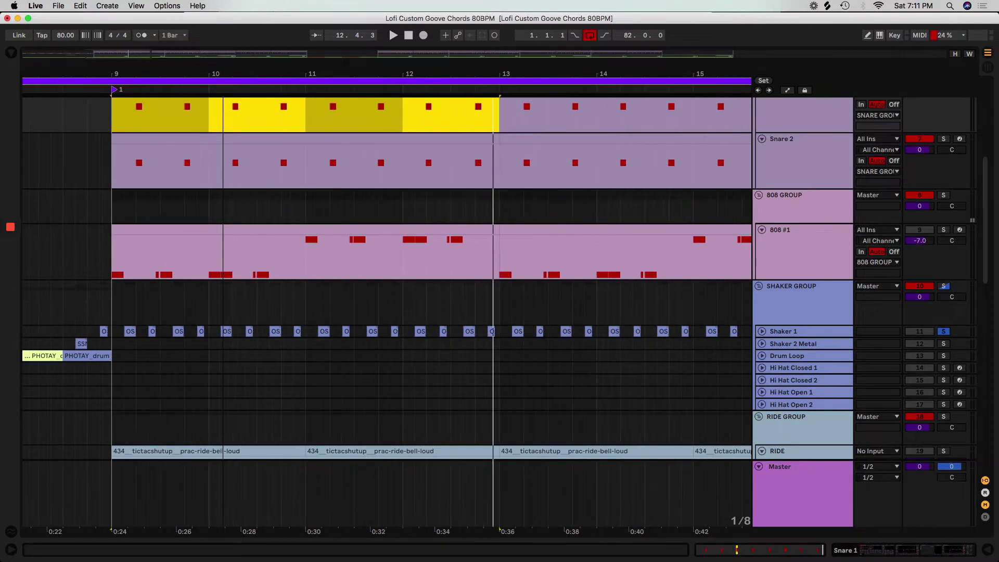
click(761, 331)
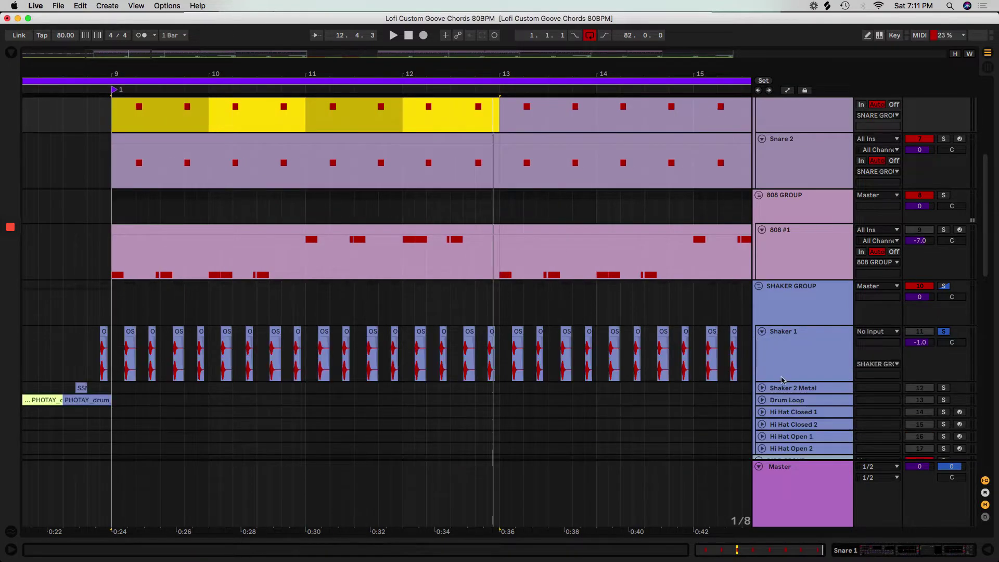
drag(782, 381, 783, 457)
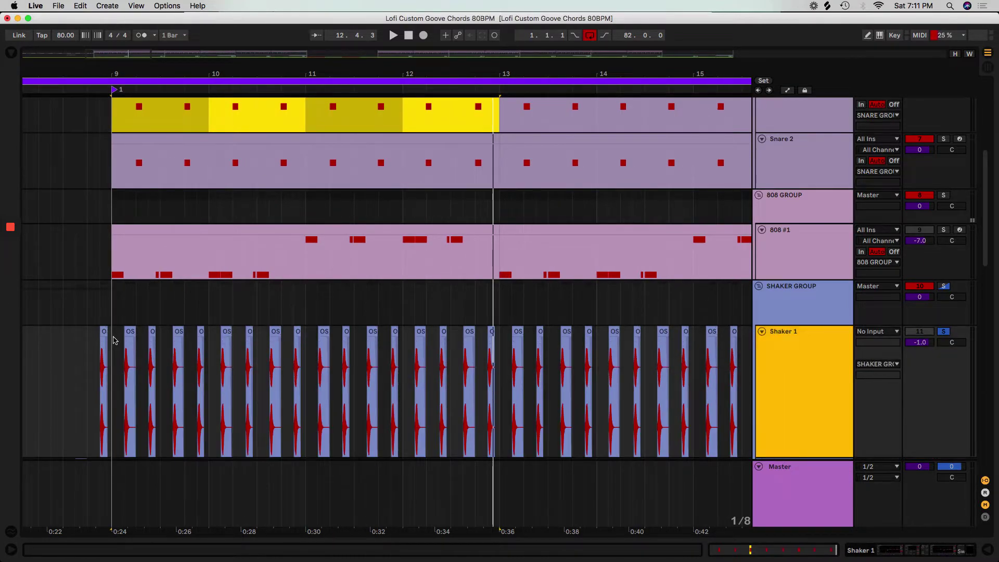
Step: Loop bars 9 to 13 of the Shaker 1 track, fit that range to the view, and play it
click(112, 338)
drag(112, 338, 504, 373)
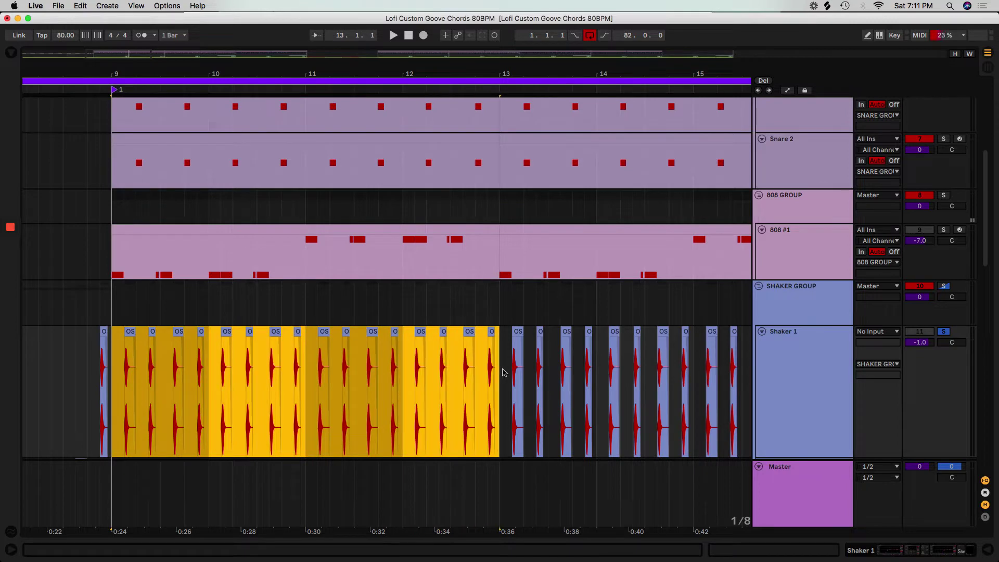
key(super+l)
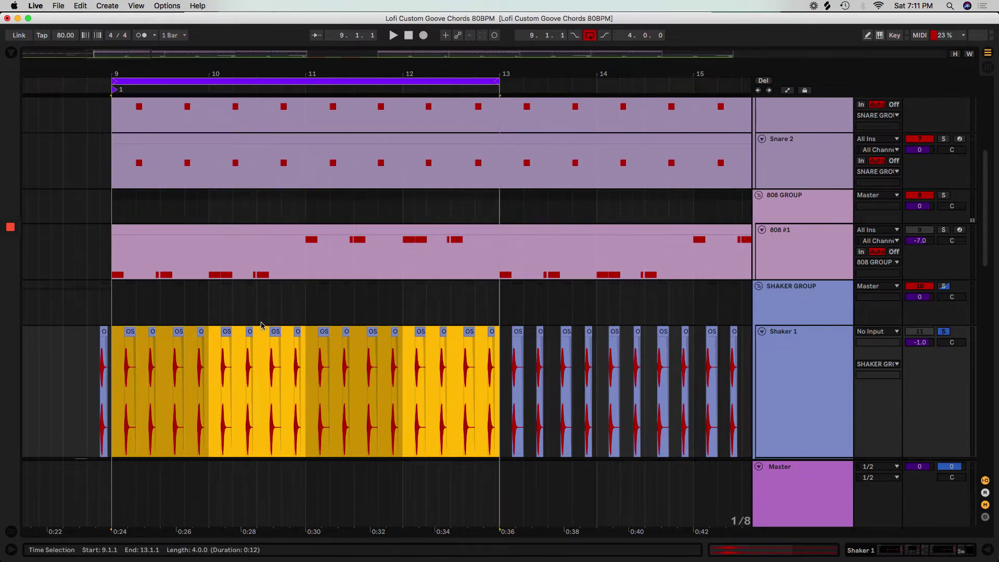
key(z)
key(space)
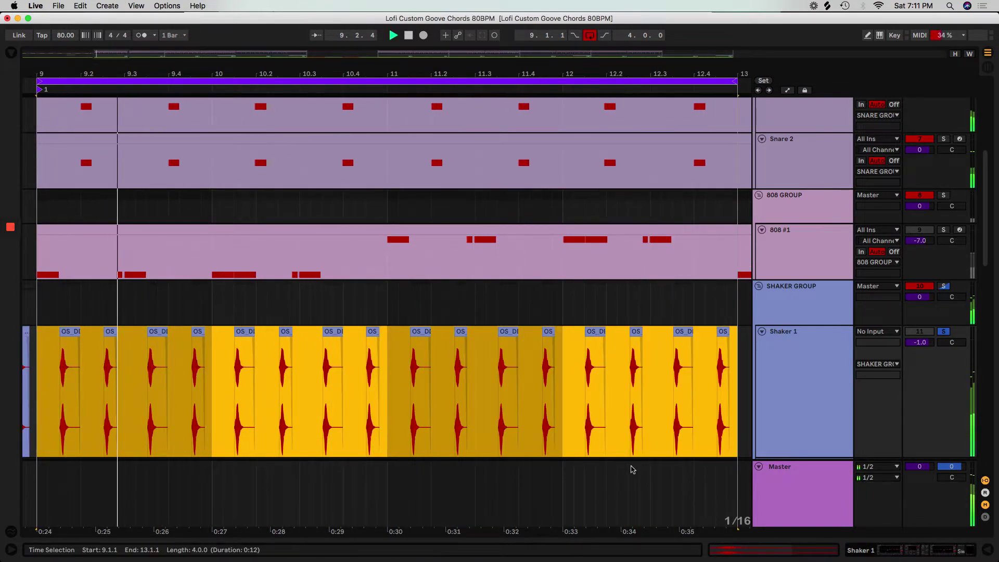
click(529, 494)
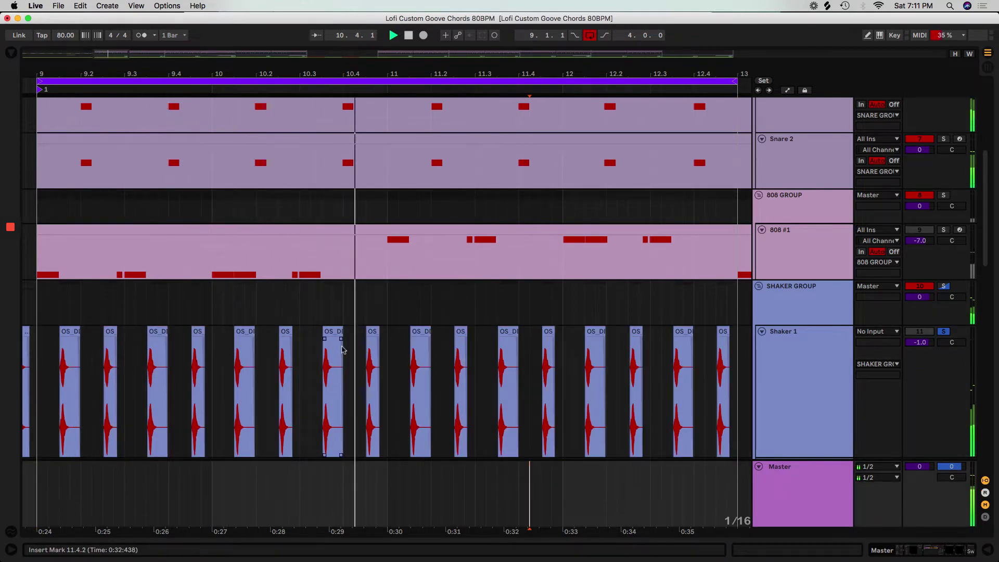
Step: Stop playback, inspect the pitch settings of the first three Shaker 1 clips in bar 9, and hide the clip view
double_click(68, 336)
key(space)
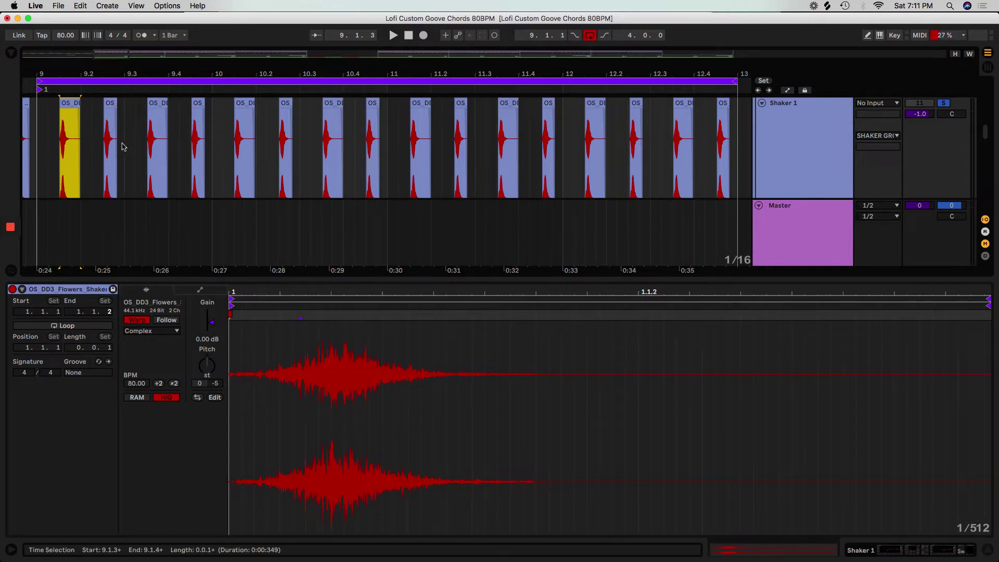
click(111, 116)
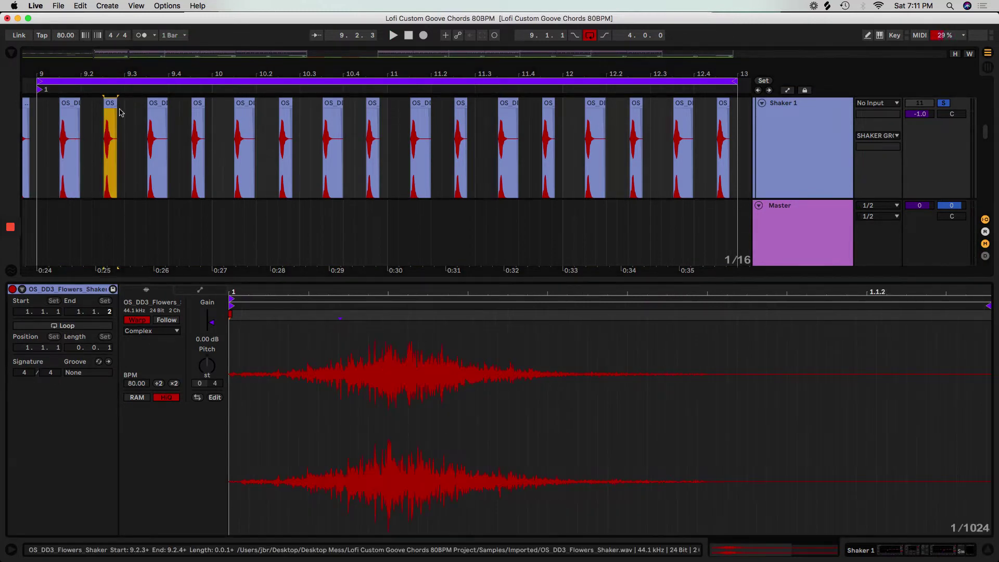
click(152, 102)
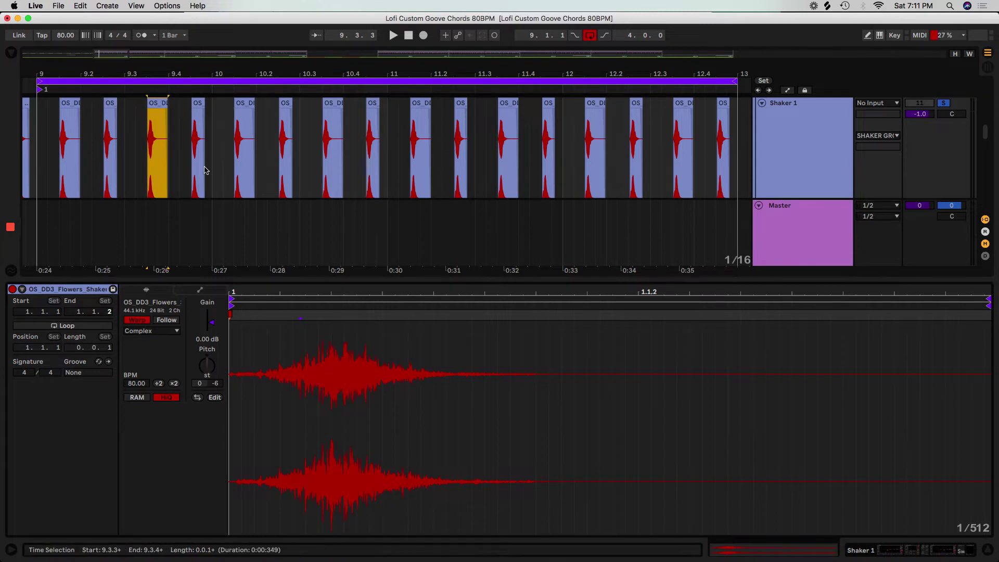
key(super+alt+l)
scroll(152, 224, up, 4)
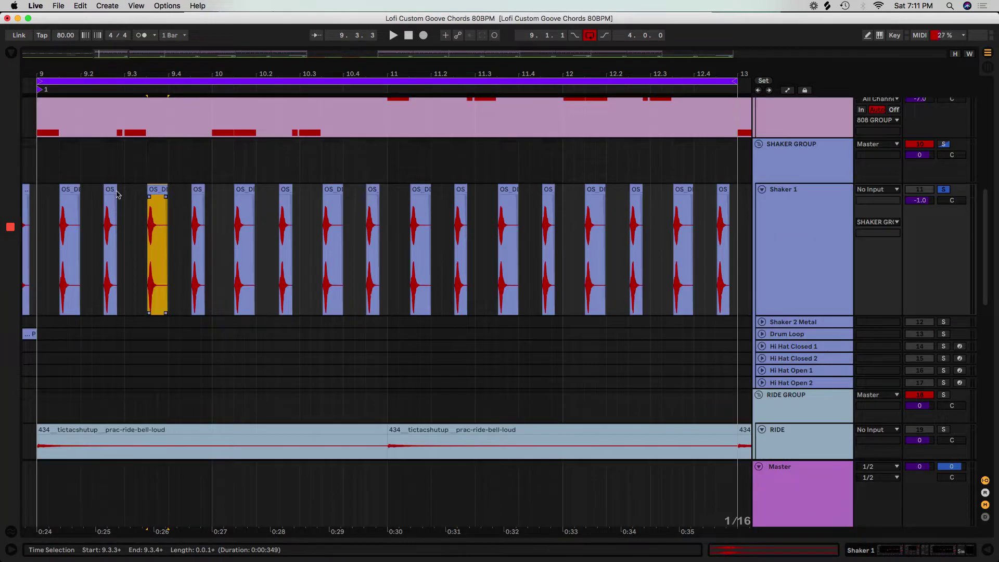
Step: Zoom in around the start of bar 9 and select the Shaker 1 clip just before it at 8.4.3
drag(91, 75, 208, 21)
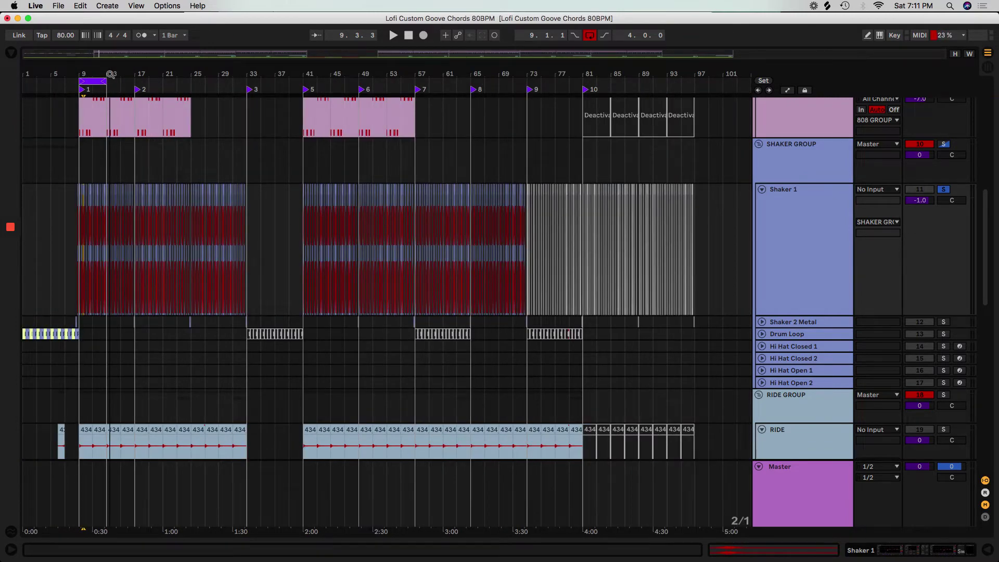
drag(79, 72, 74, 190)
click(71, 189)
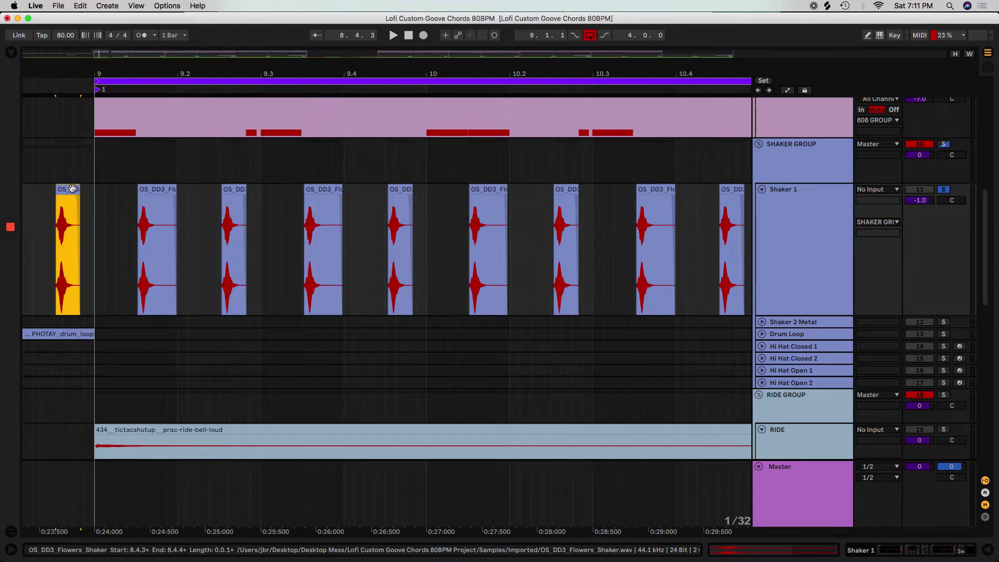
Step: Return the transposition of the first Shaker 1 clip in bar 9 to 0 st and compare its detune with the following clips up to bar 10
double_click(156, 197)
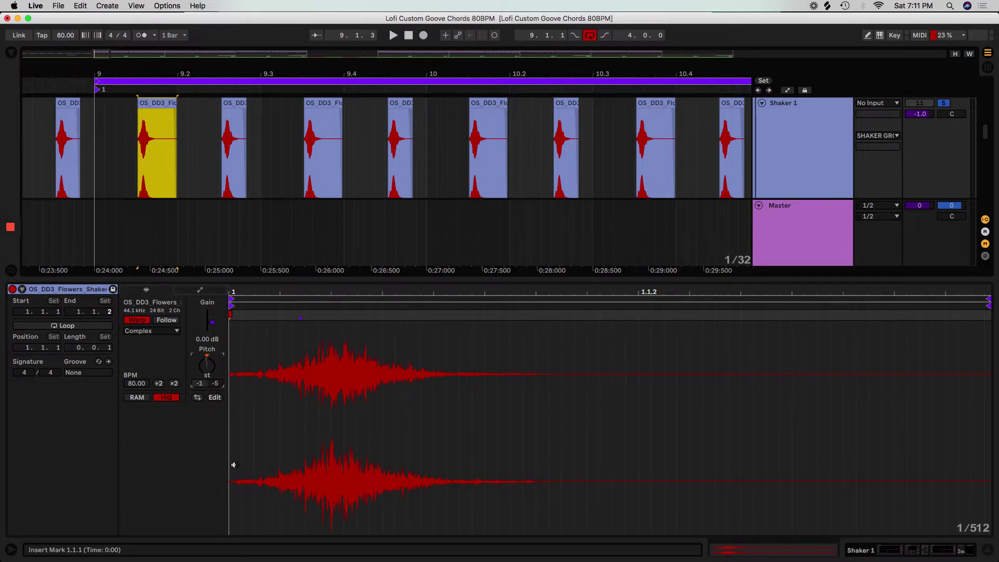
key(Up)
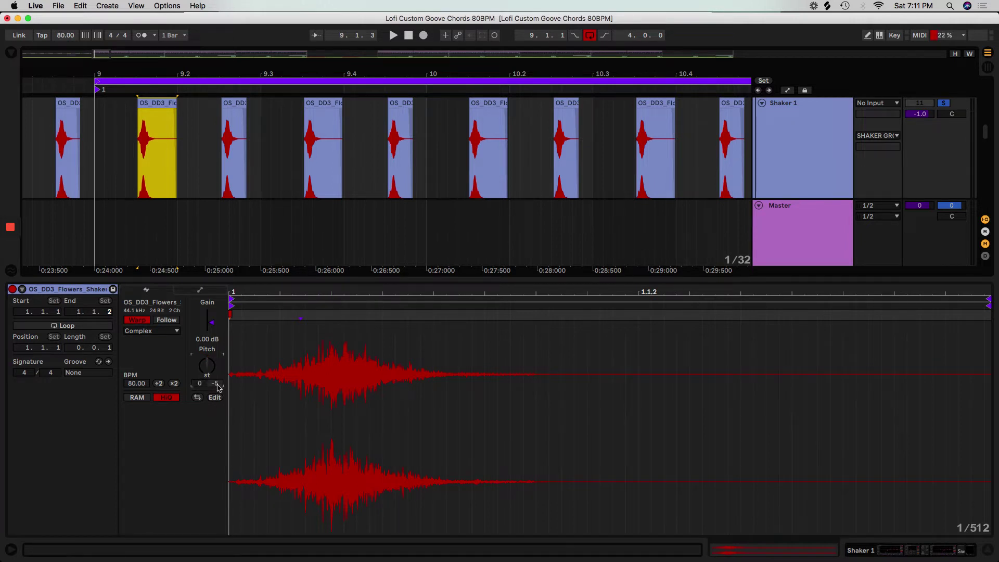
click(235, 103)
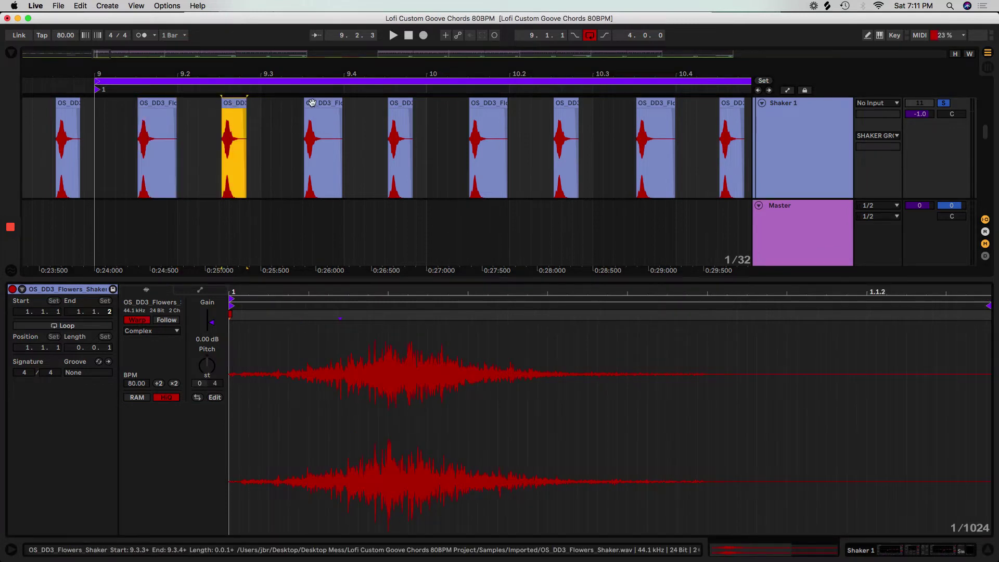
click(161, 102)
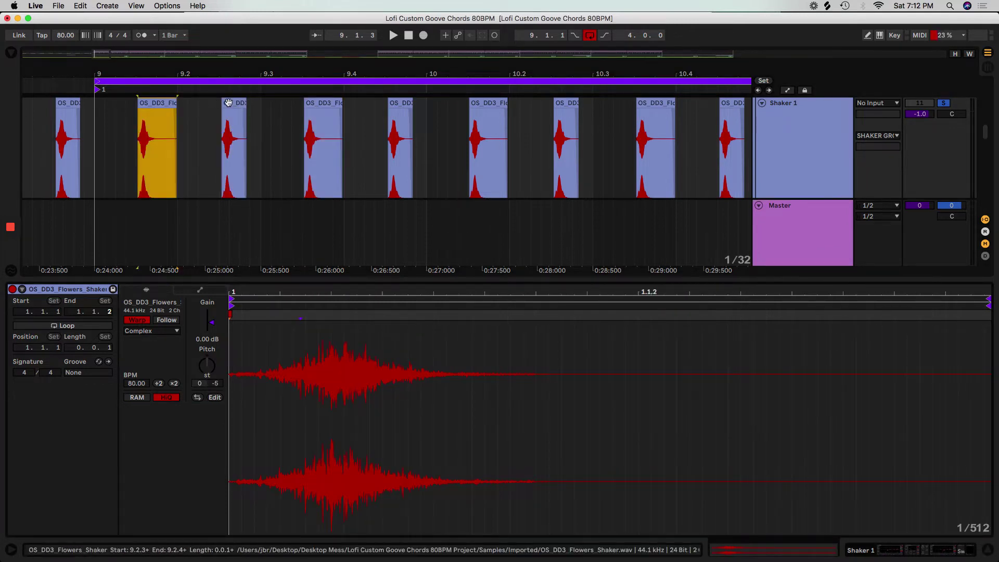
click(234, 104)
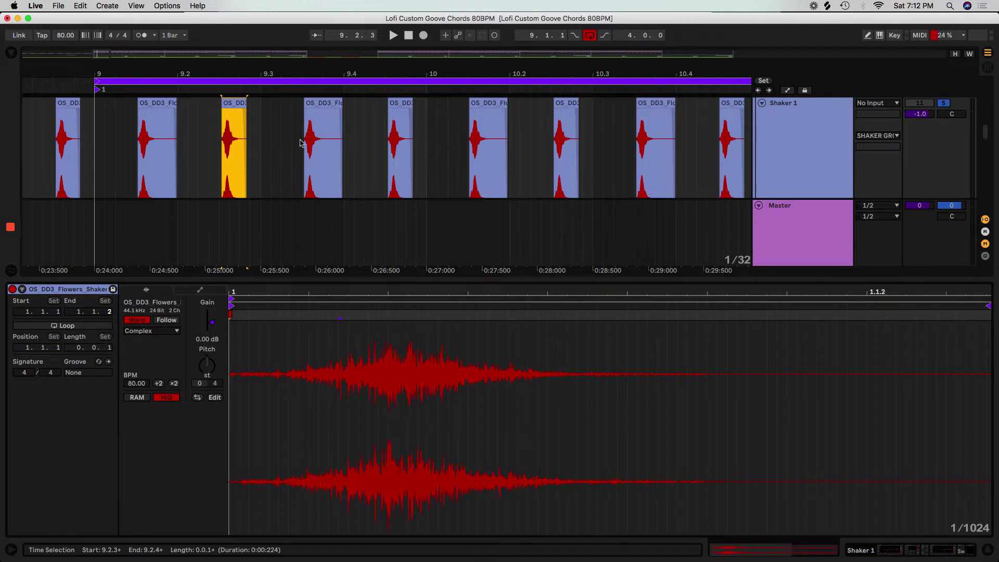
click(315, 107)
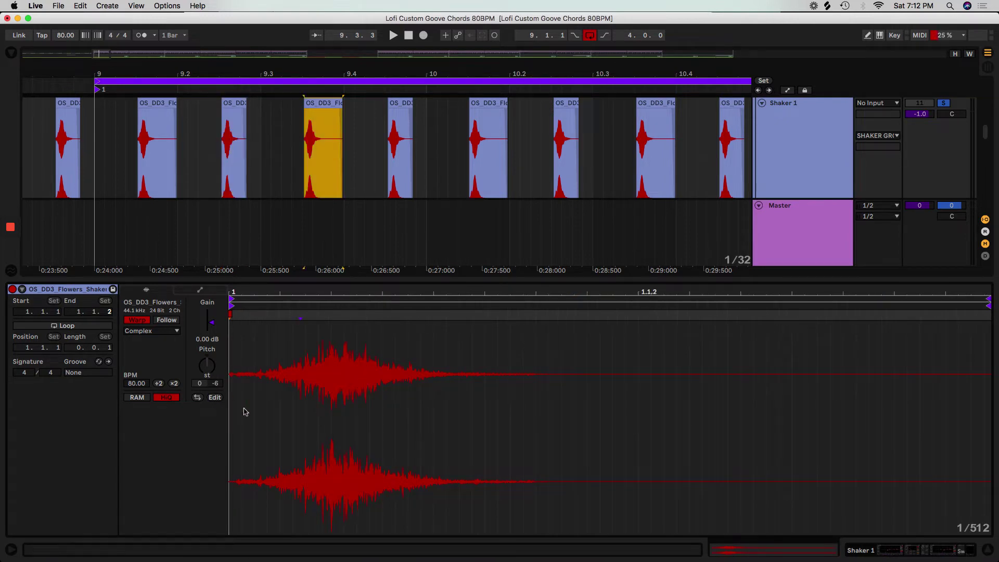
click(397, 105)
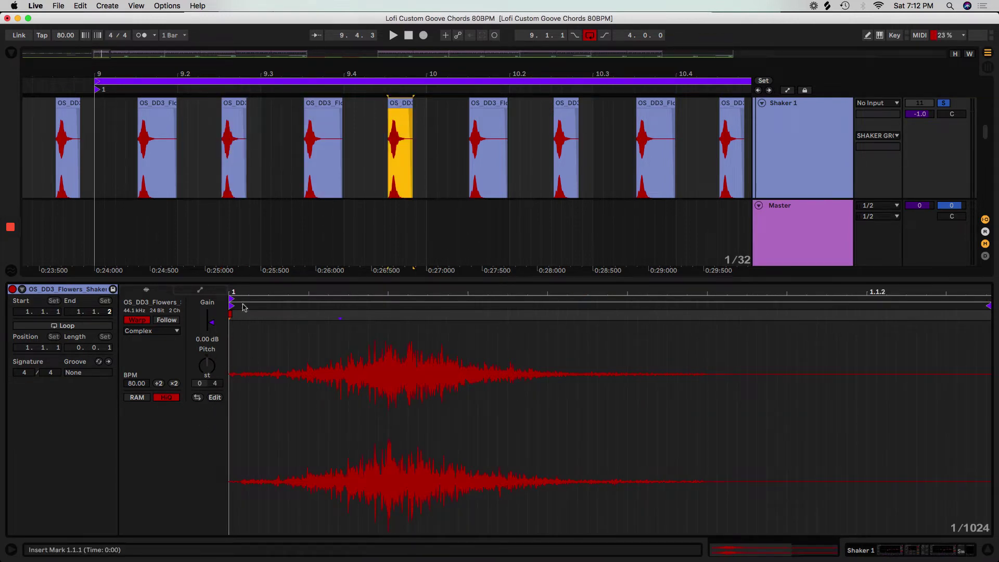
Step: Hide the clip view and examine the Shaker 1 clip spacing around bars 9 and 10
drag(348, 76, 154, 32)
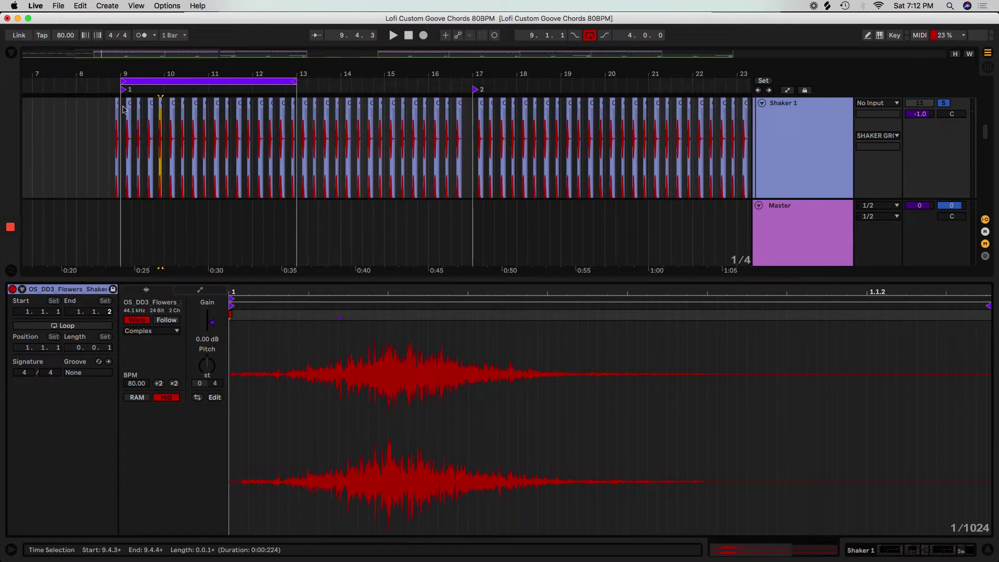
key(super+alt+l)
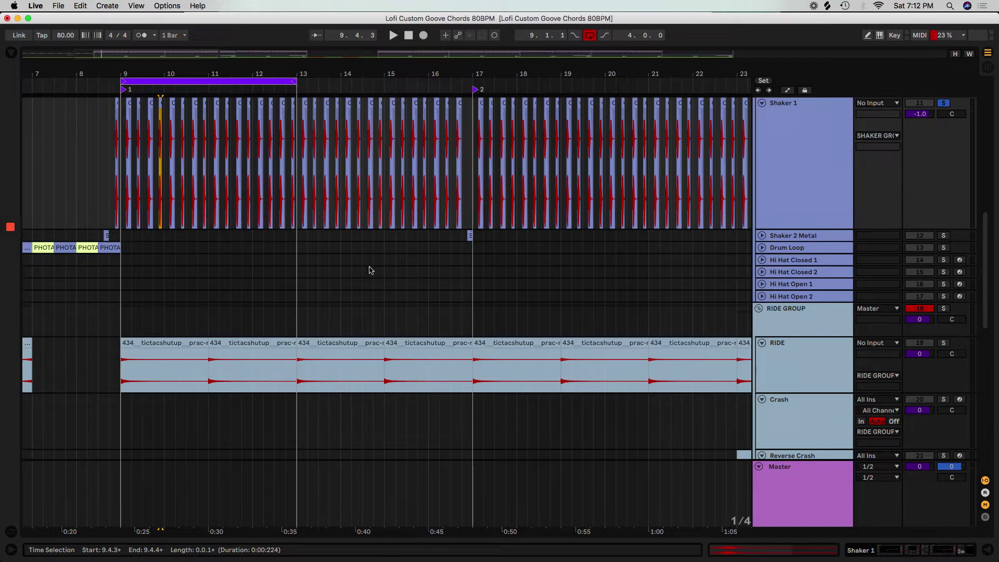
drag(126, 66, 157, 56)
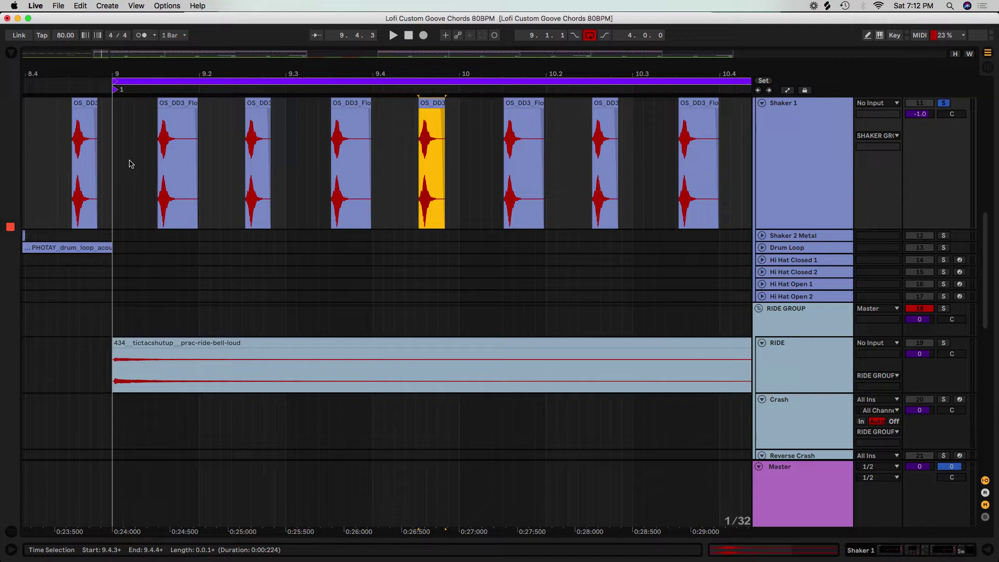
Step: Set the playback start to 9.1.1, fit the whole arrangement to the view, and play the soloed tracks briefly
click(114, 227)
key(w)
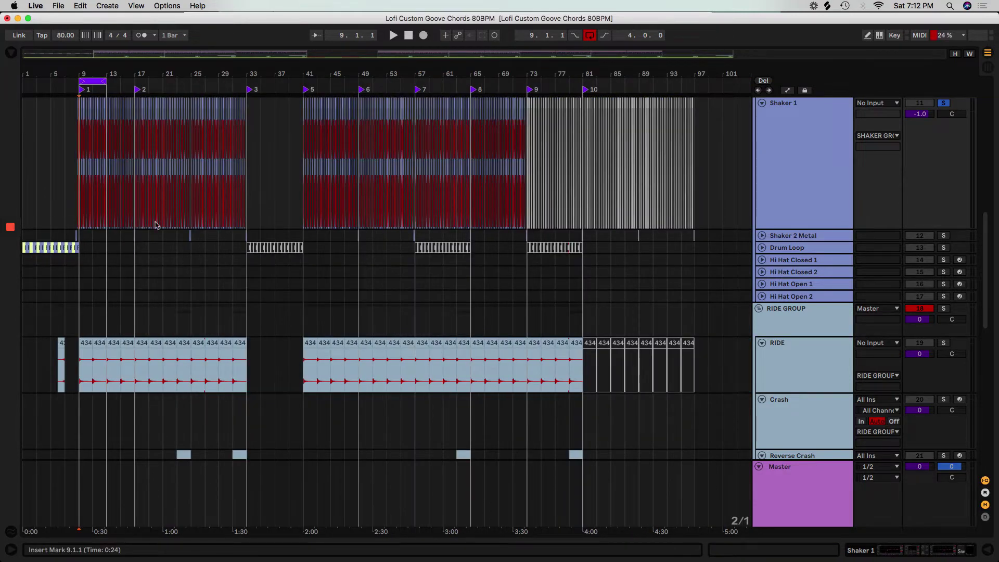
scroll(135, 213, up, 5)
key(space)
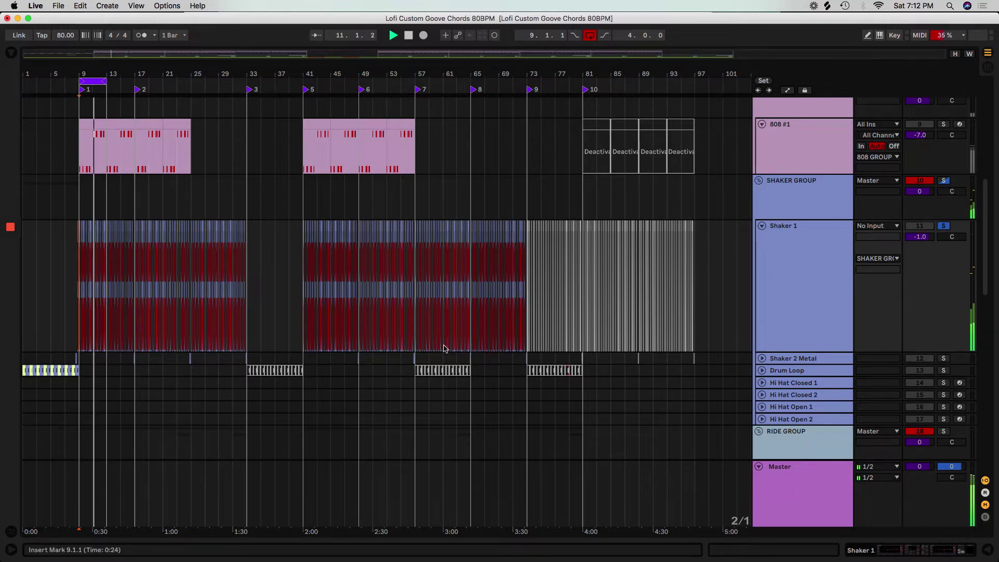
scroll(167, 321, down, 4)
key(space)
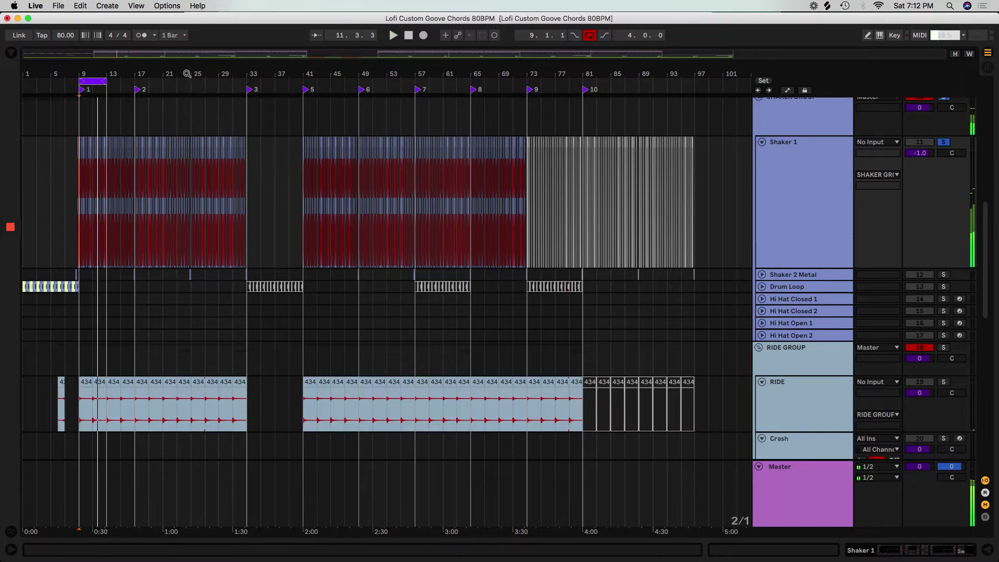
Step: Add Shaker 2 Metal to the soloed tracks and play from bar 24 through its clip before bar 25
drag(187, 74, 193, 107)
click(150, 274)
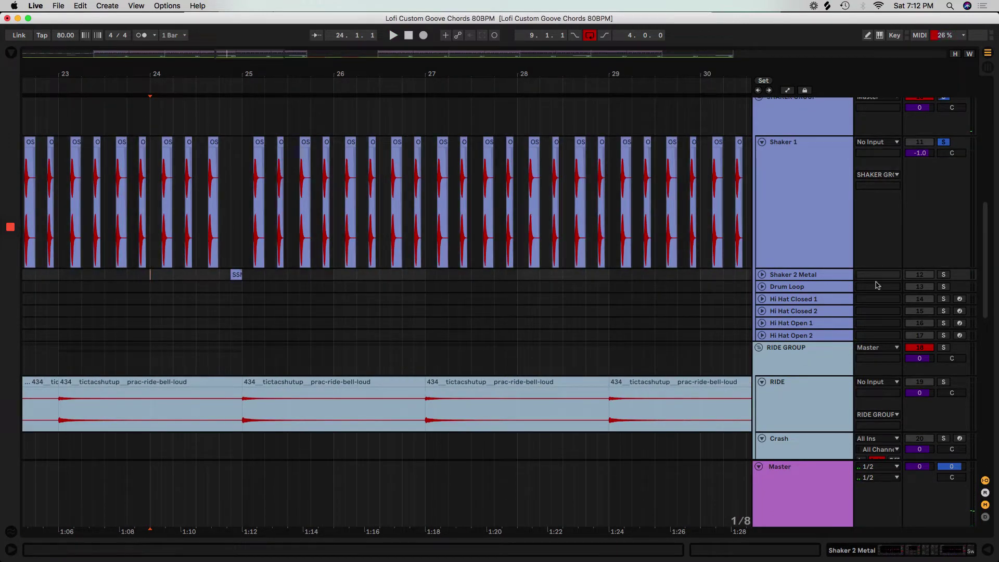
key(space)
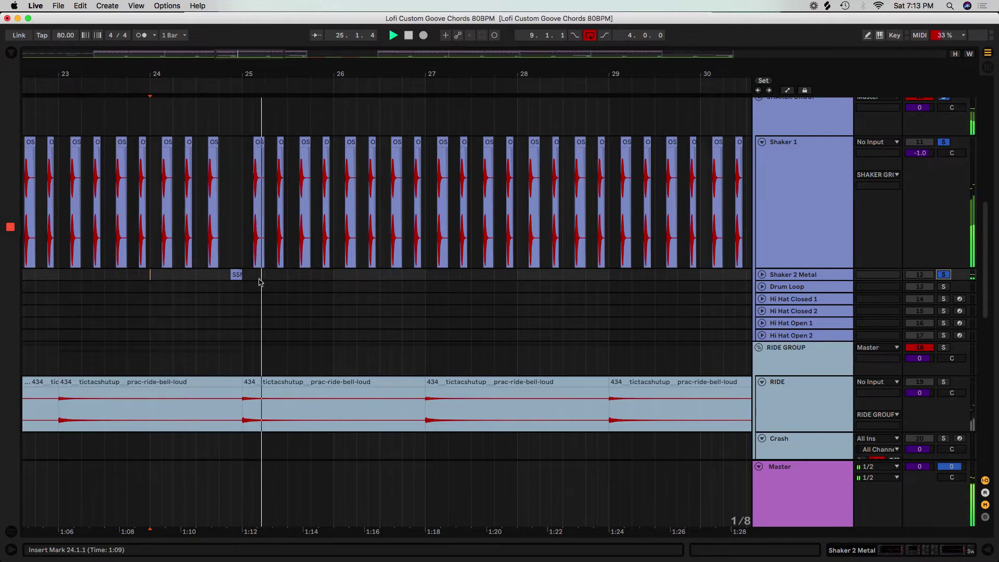
key(space)
Step: Fit the whole arrangement to the view, solo only the Drum Loop track, and play its clips from bar 1
key(w)
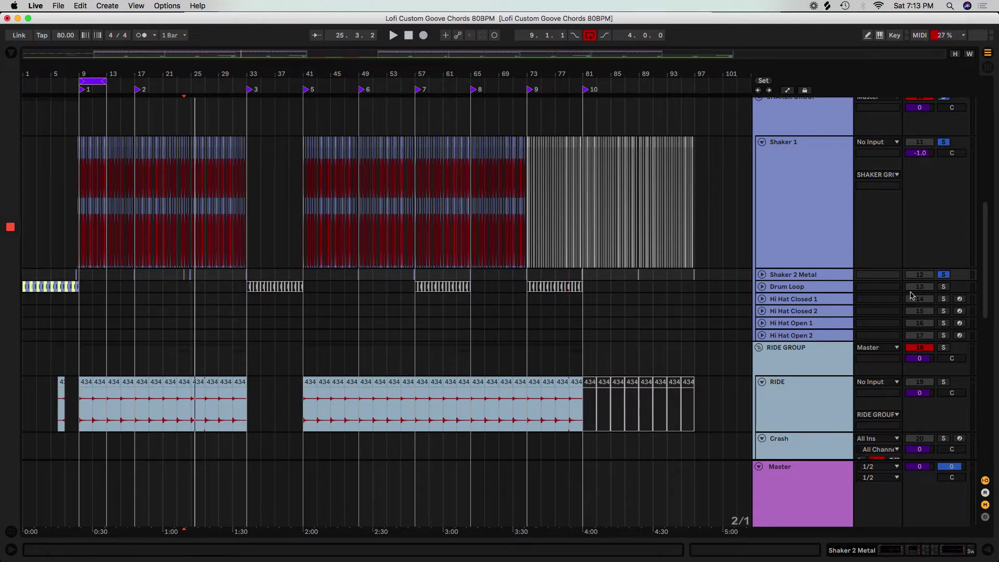
click(943, 287)
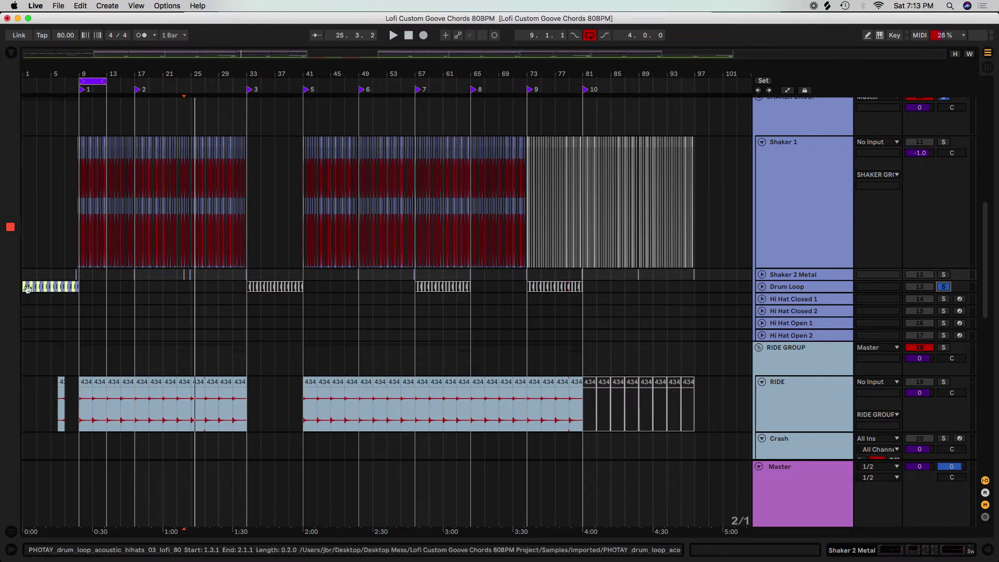
click(89, 288)
click(25, 291)
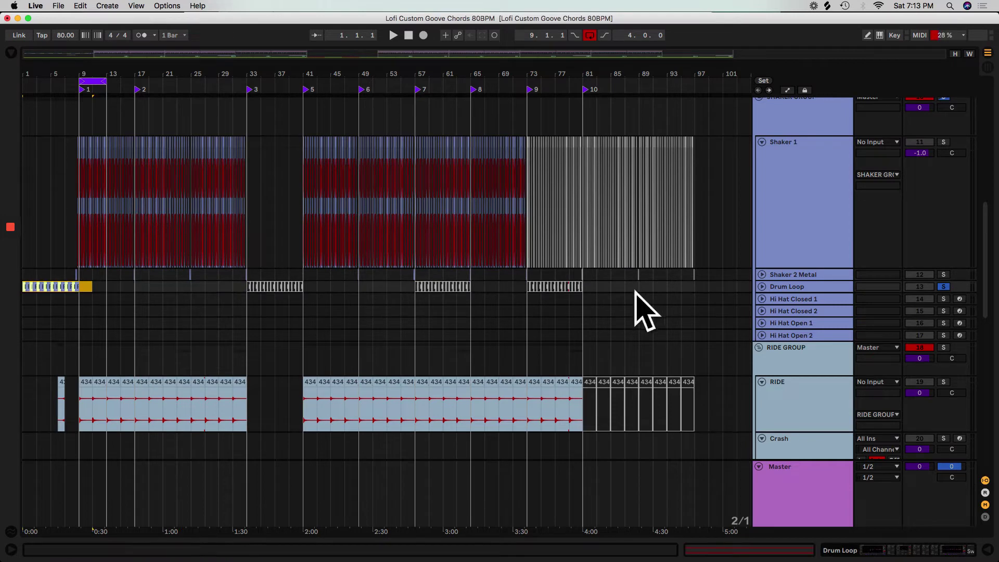
key(space)
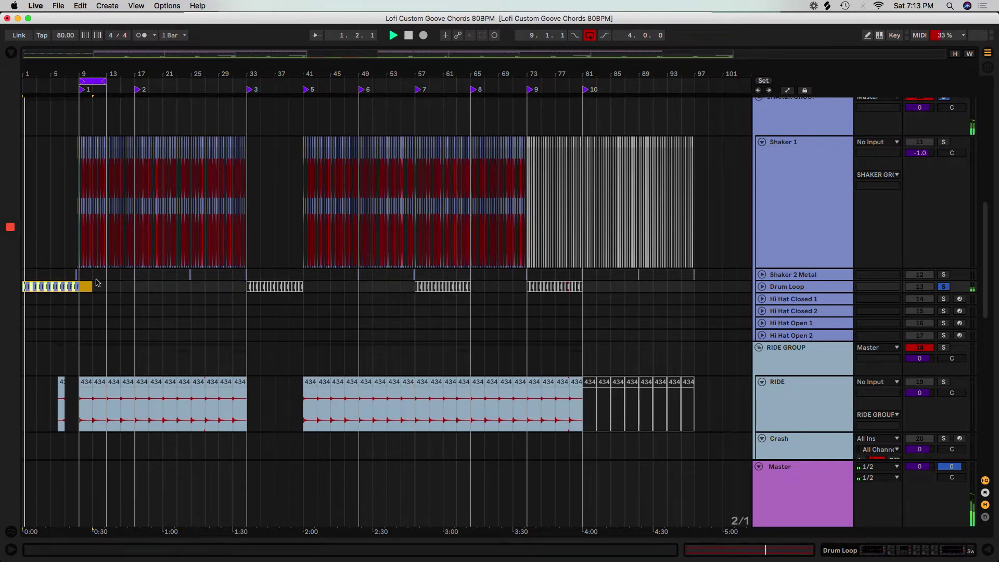
Step: Unfold the Drum Loop track to show its waveforms and clear the clip selection
click(762, 287)
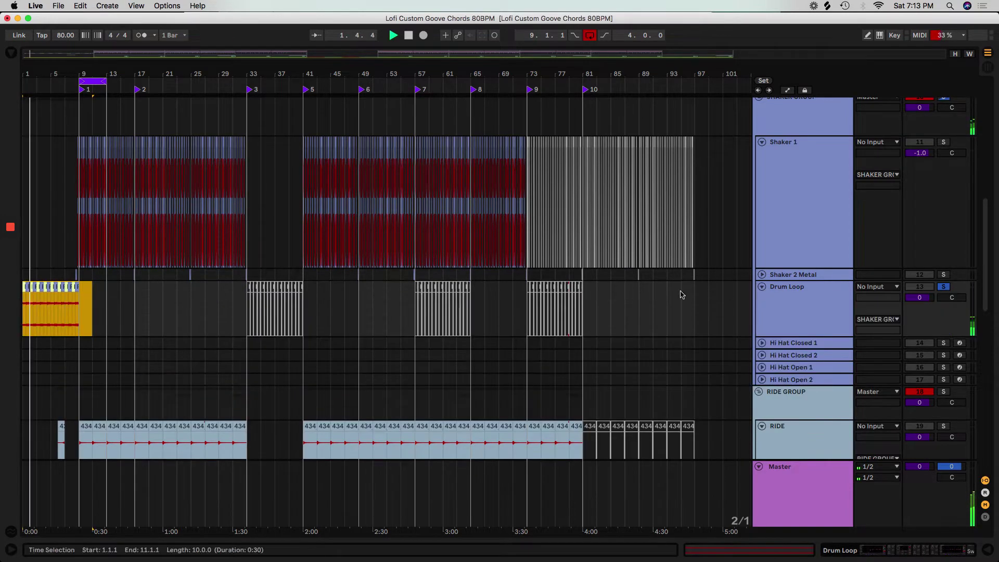
mouse_move(30, 71)
mouse_down()
mouse_move(30, 219)
mouse_move(30, 71)
mouse_up()
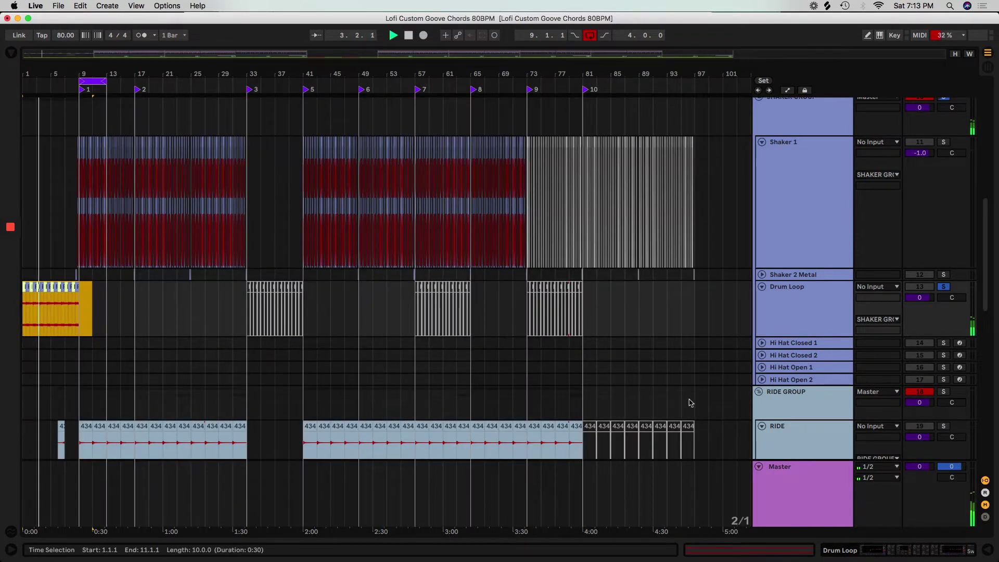
click(619, 314)
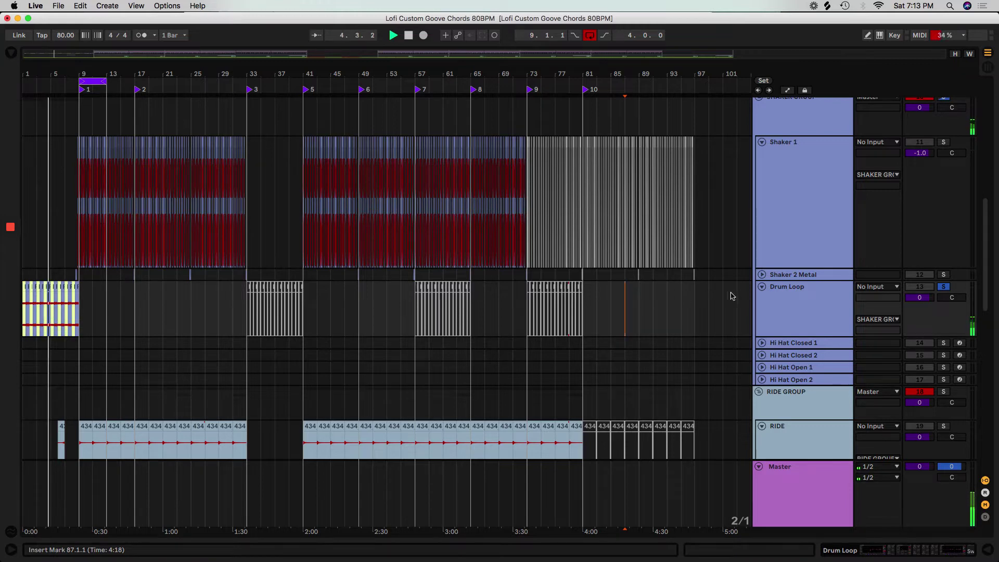
Step: Unsolo the Drum Loop track and play the full mix from bar 1
click(944, 287)
key(space)
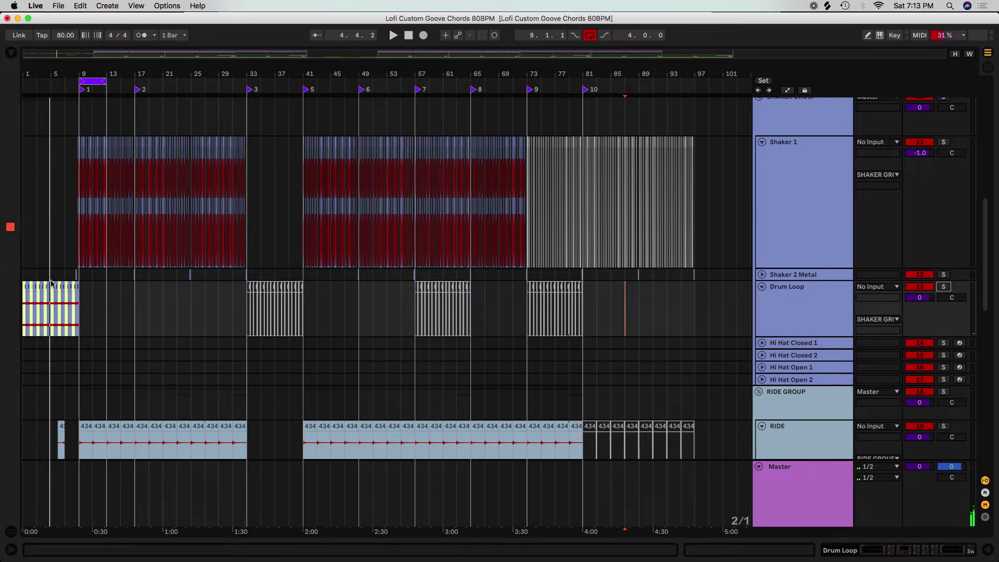
key(space)
click(26, 225)
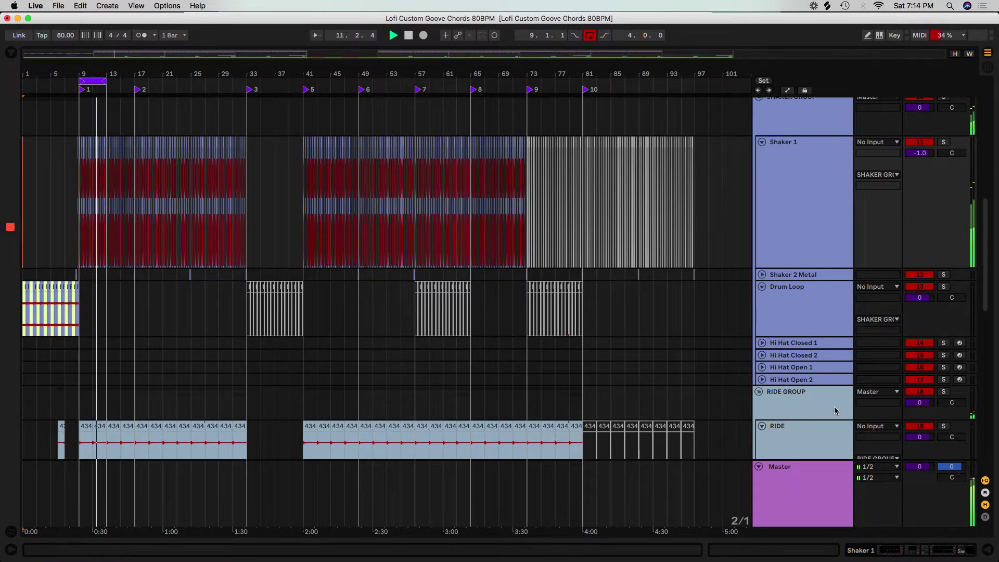
Step: Solo the RIDE track during playback, stop, and bring the Reverse Crash and Tom tracks into view
scroll(835, 410, down, 5)
click(943, 291)
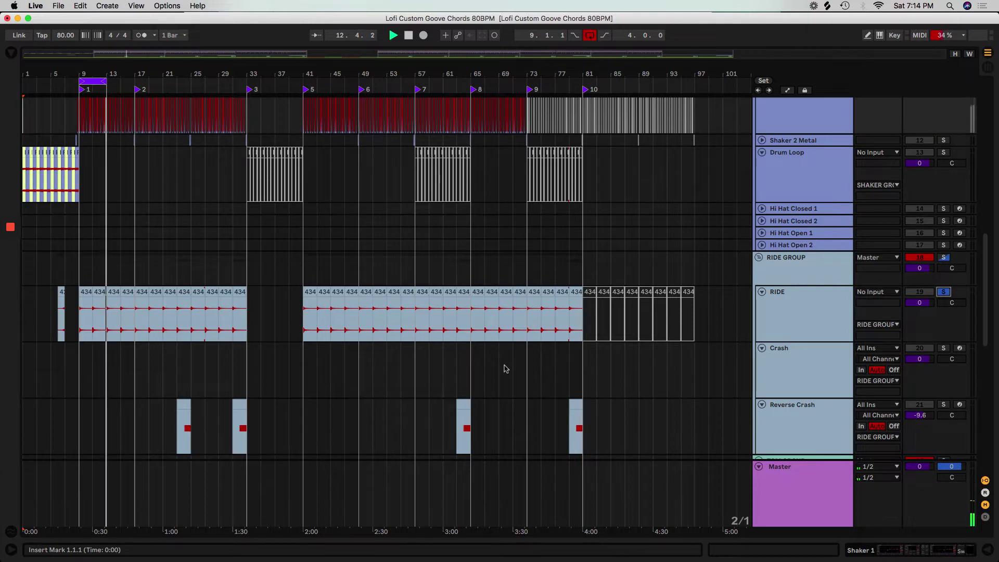
scroll(650, 422, down, 3)
key(space)
scroll(796, 391, down, 2)
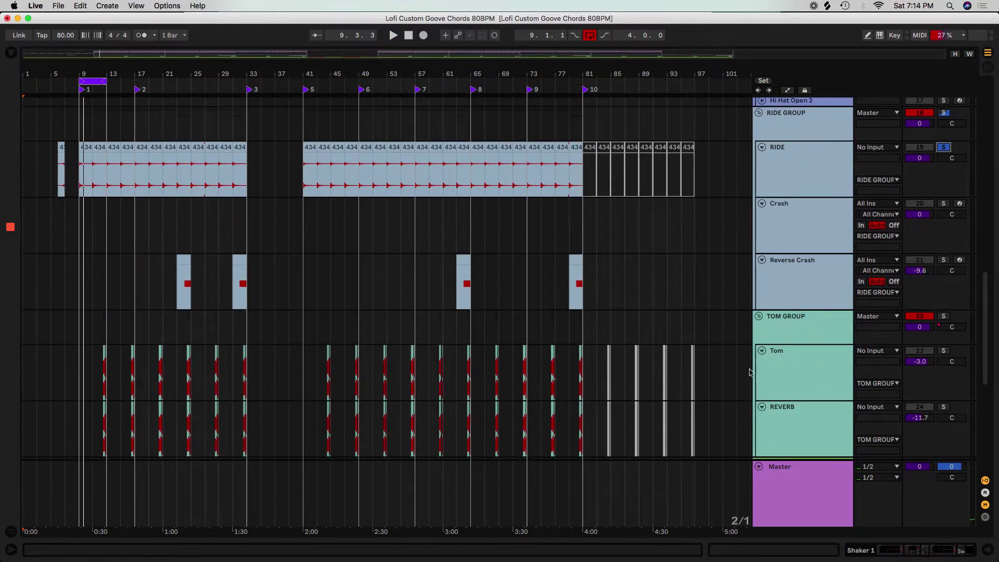
Step: Solo the Reverse Crash track and zoom in on its first clip, at bars 23 to 25
click(191, 265)
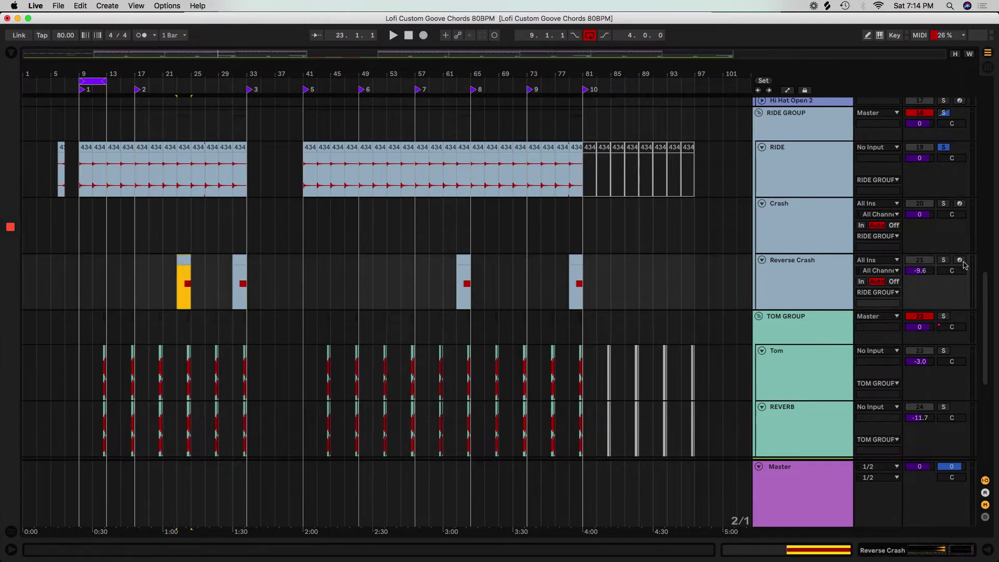
click(944, 260)
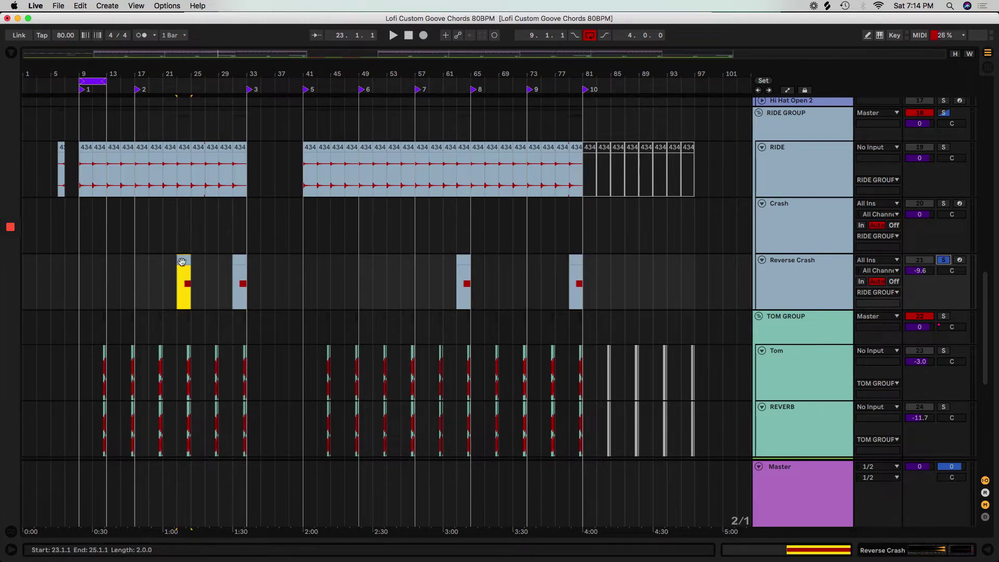
key(z)
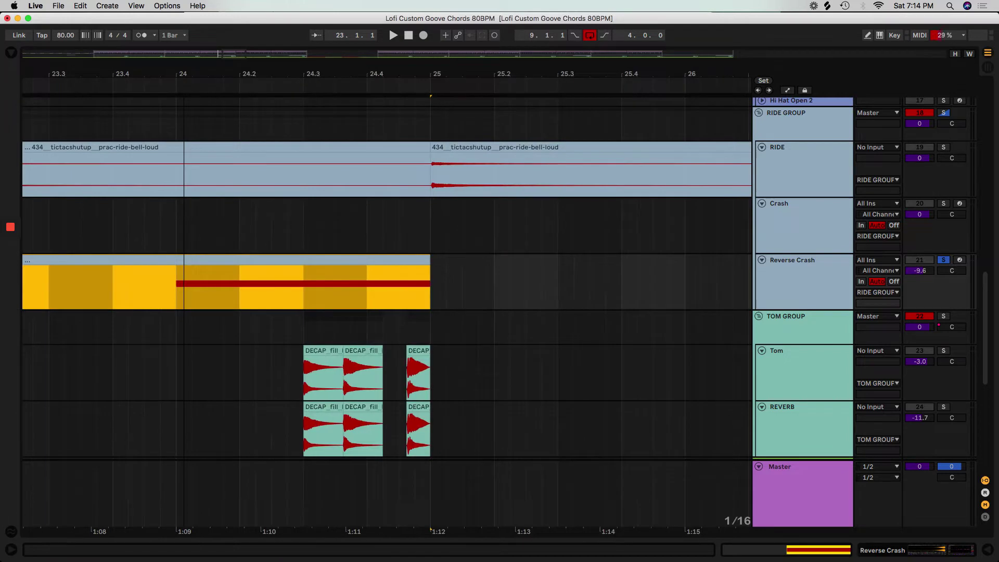
Step: Play the Reverse Crash clip from bar 24, stop, and show the track's device chain
click(119, 292)
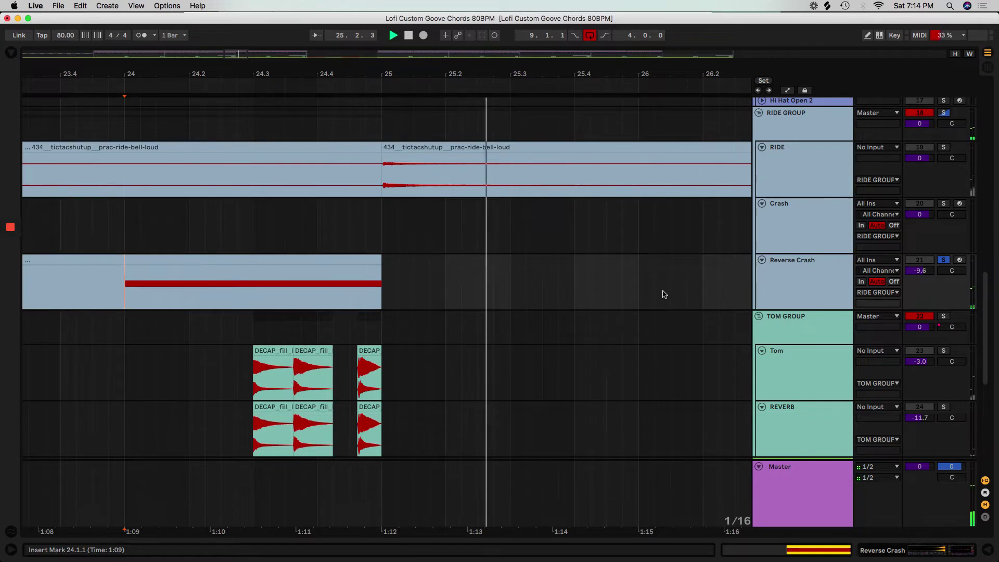
key(space)
double_click(807, 279)
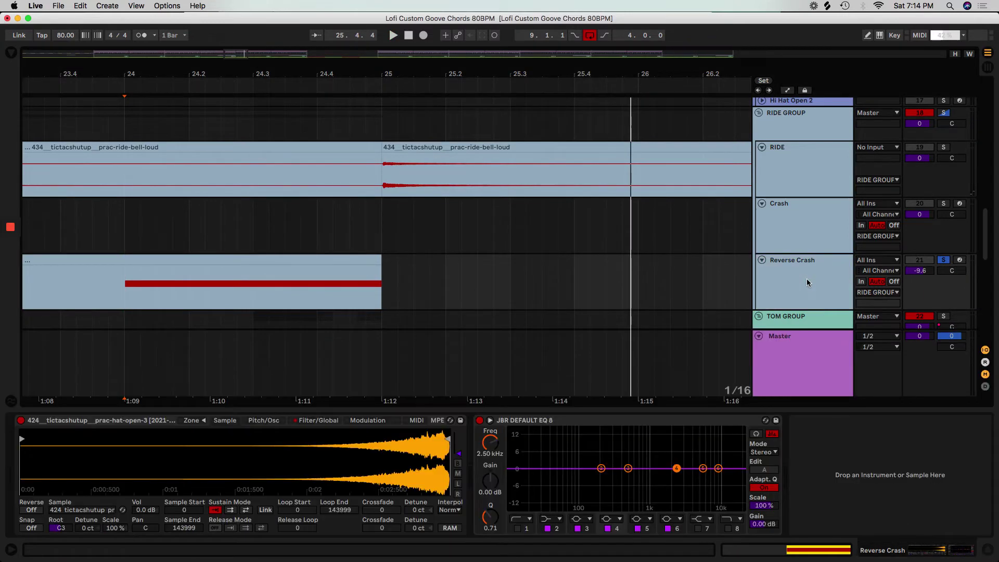
Step: Check the Arrangement and Session views for return tracks, looking through to the Chords, Guitar and Rain tracks
click(985, 362)
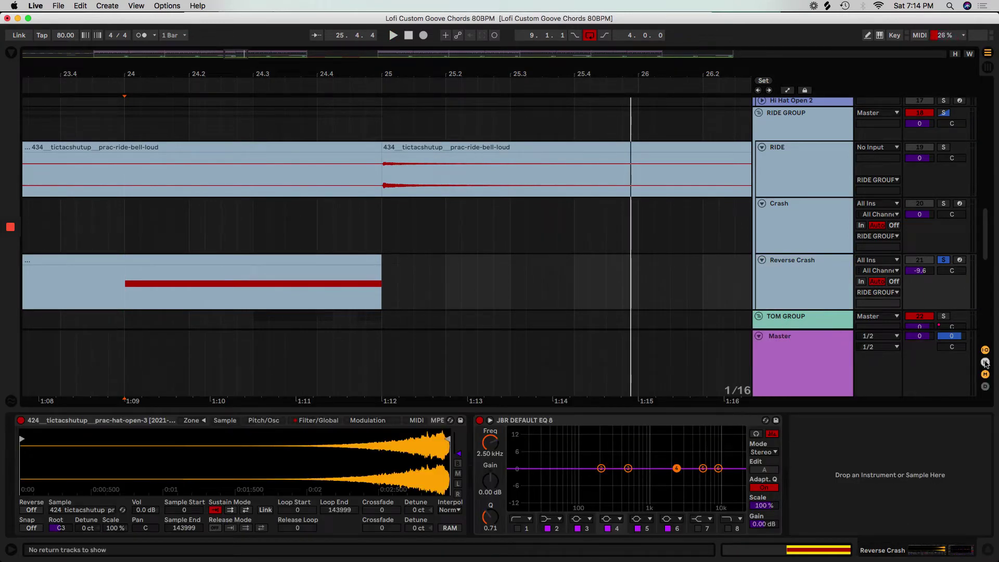
scroll(808, 326, down, 5)
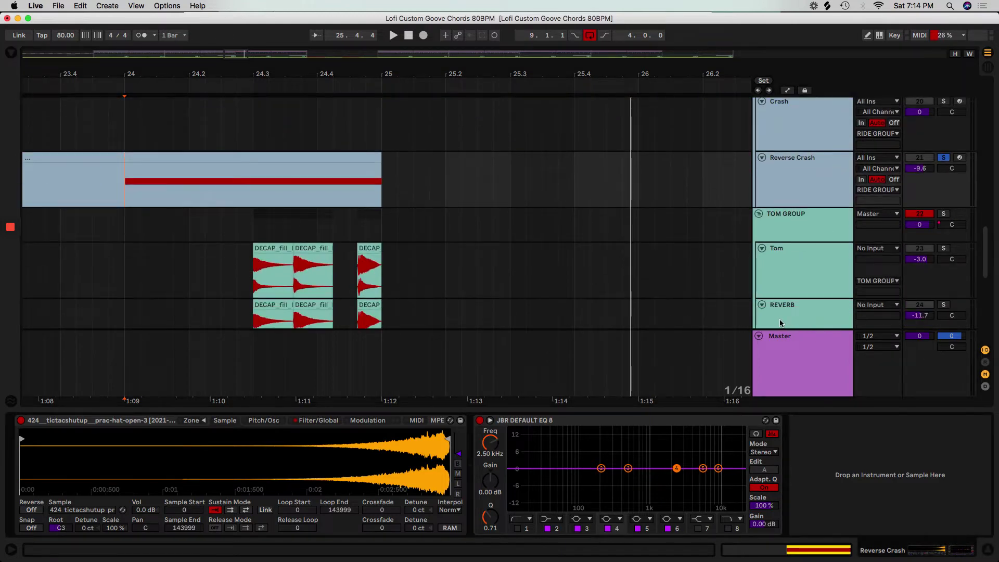
scroll(808, 313, up, 3)
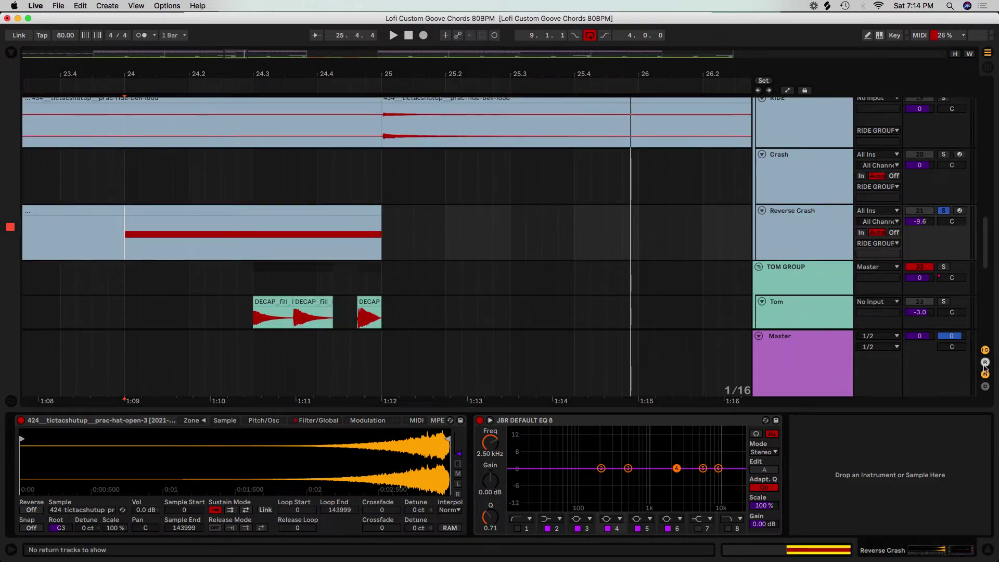
key(Tab)
scroll(848, 211, right, 10)
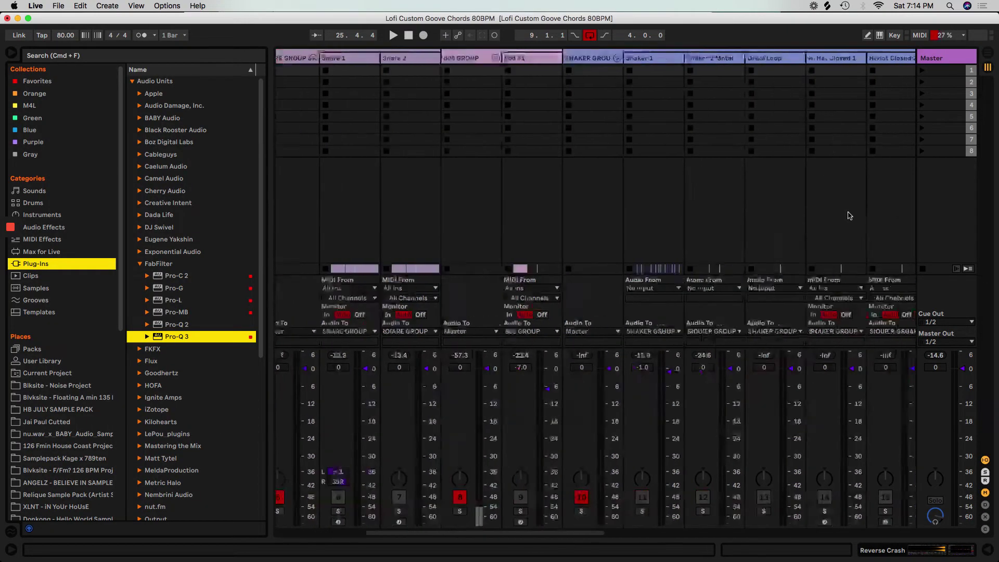
scroll(848, 215, right, 10)
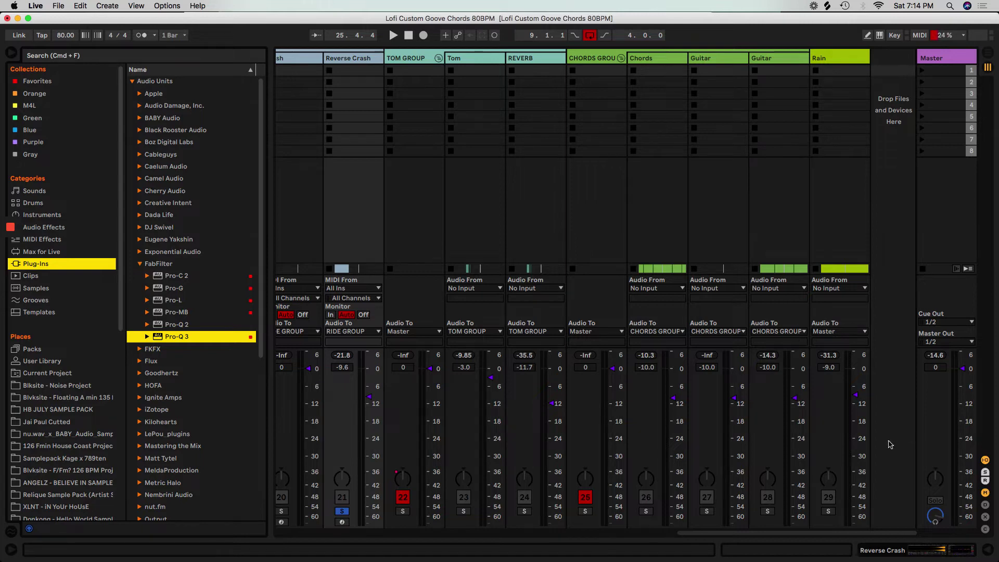
key(Tab)
key(Tab)
key(Tab)
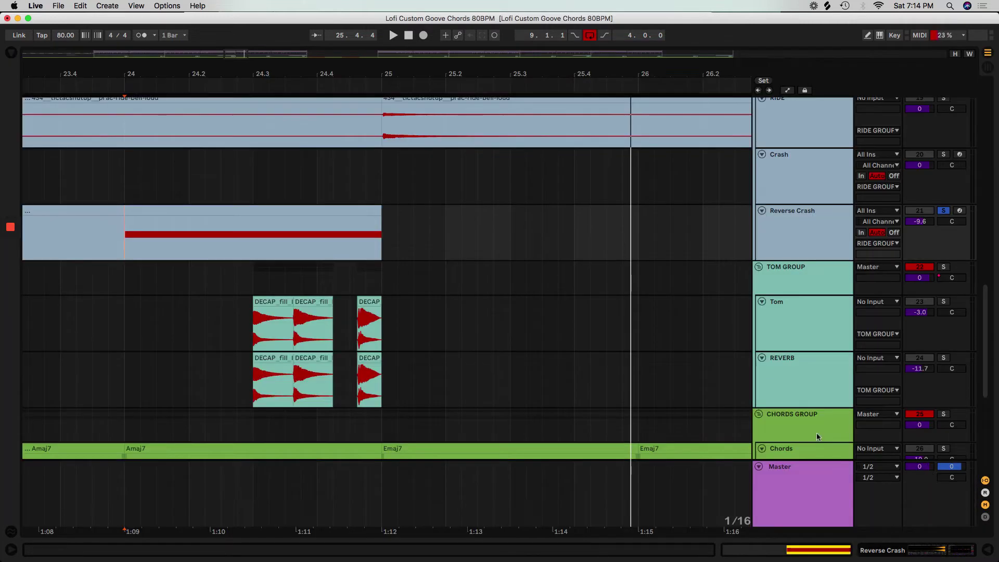
scroll(851, 443, down, 10)
scroll(797, 374, up, 5)
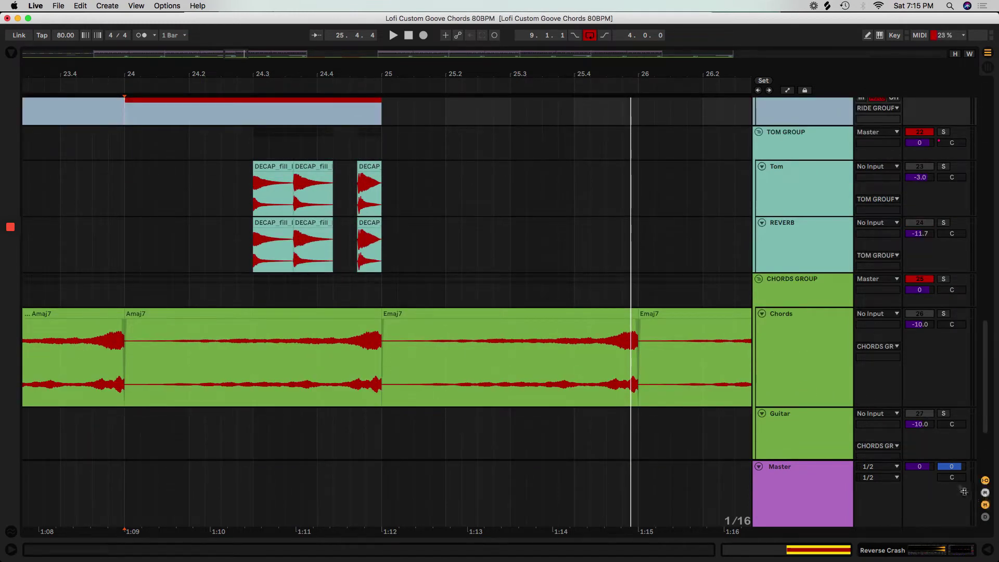
scroll(973, 510, down, 5)
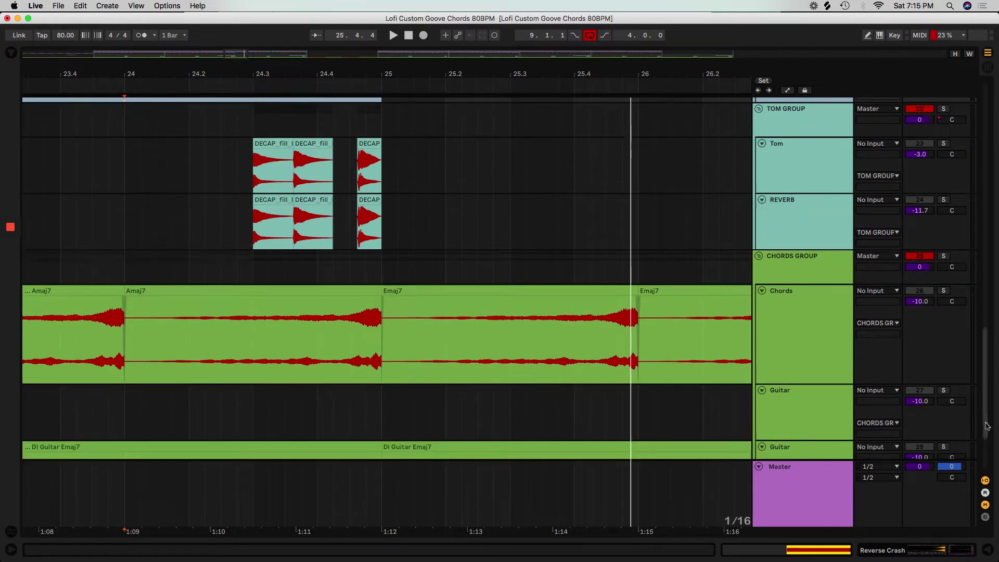
Step: Turn on the Overview in Session View and return to the Arrangement
key(Tab)
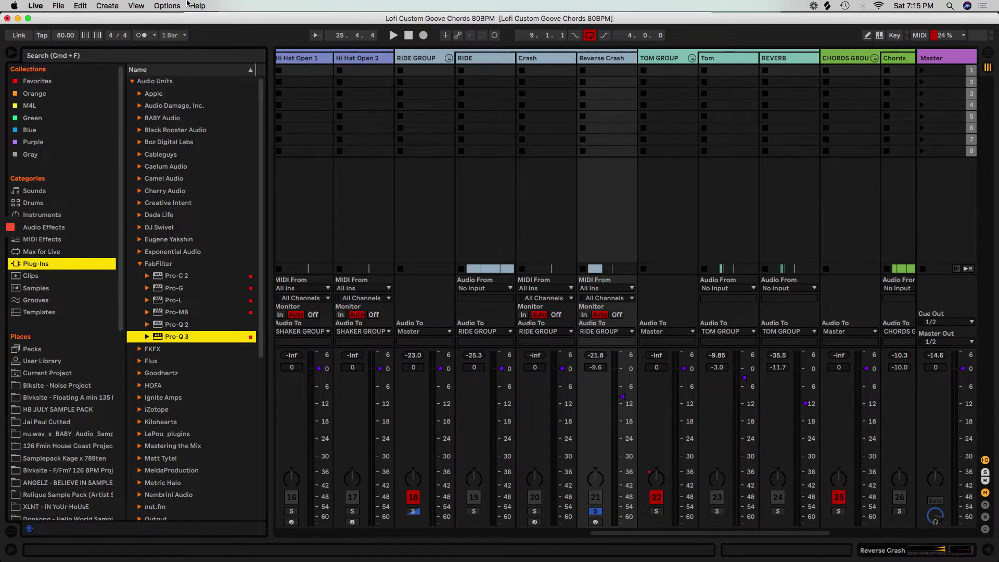
click(137, 5)
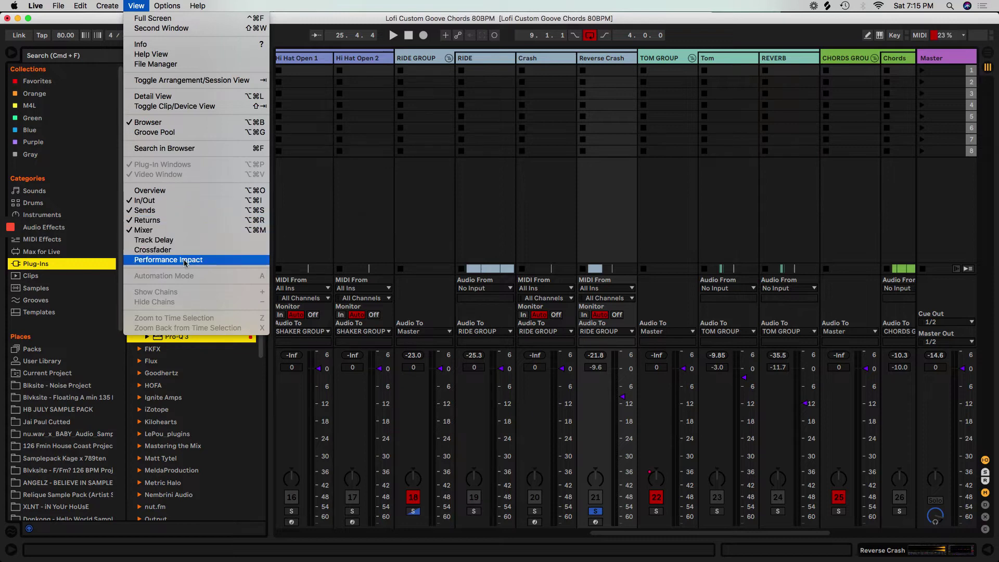
click(156, 190)
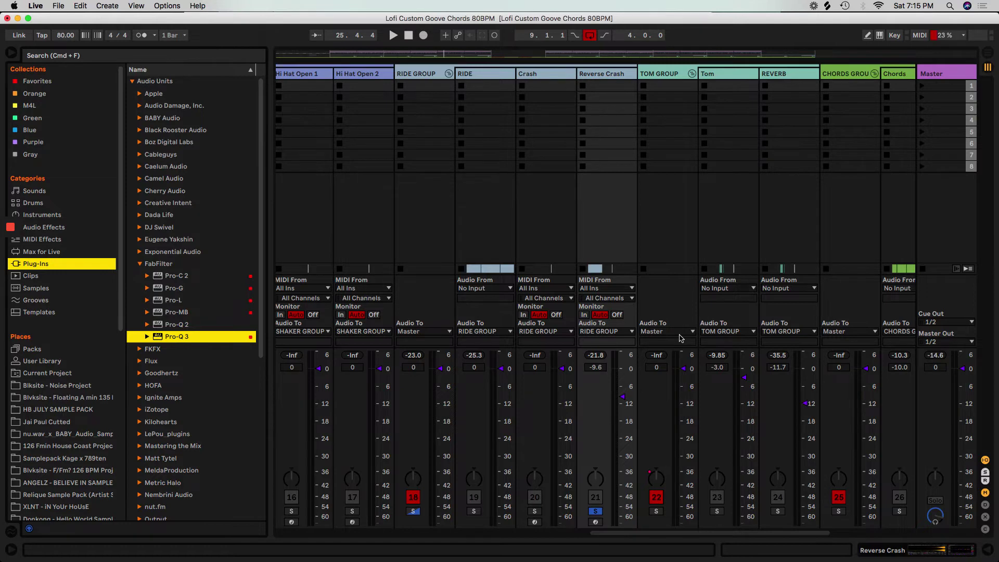
key(Tab)
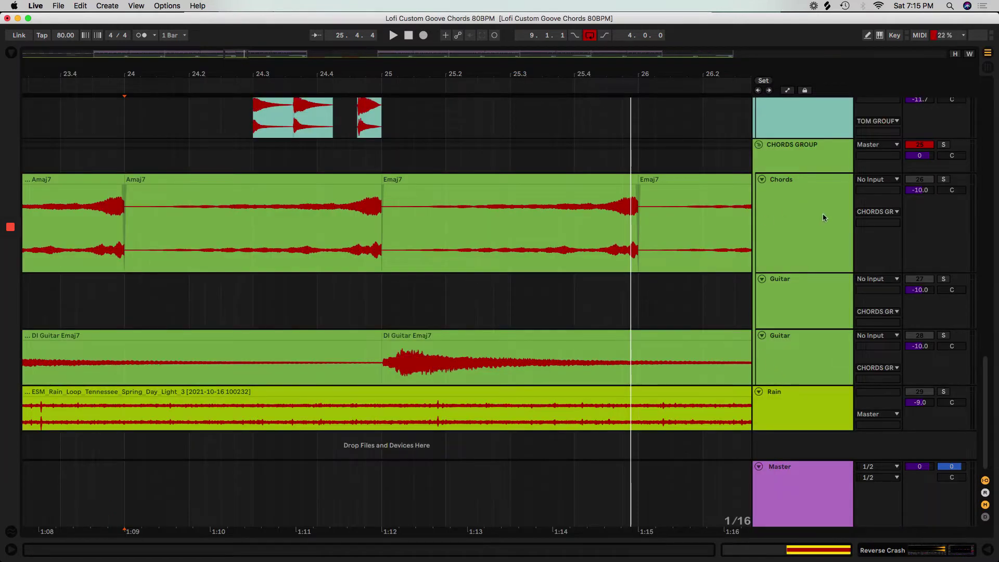
Step: Show the Reverse Crash track's devices again and play its clip from bar 24
scroll(809, 260, up, 10)
click(801, 265)
double_click(801, 267)
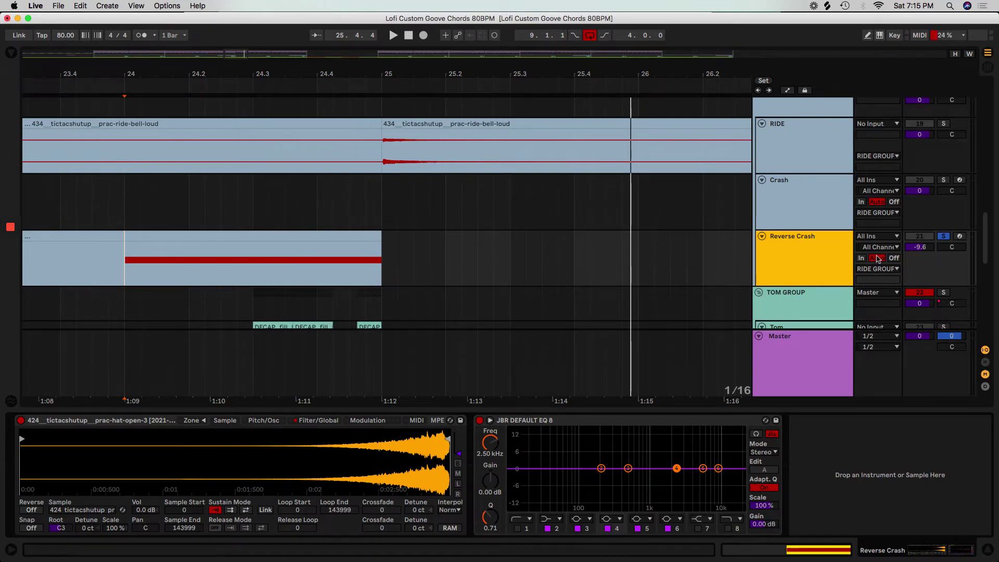
click(943, 237)
key(space)
Step: Show the RIDE GROUP's devices, stop playback, and inspect the kHs Delay settings before closing its window
scroll(792, 269, up, 5)
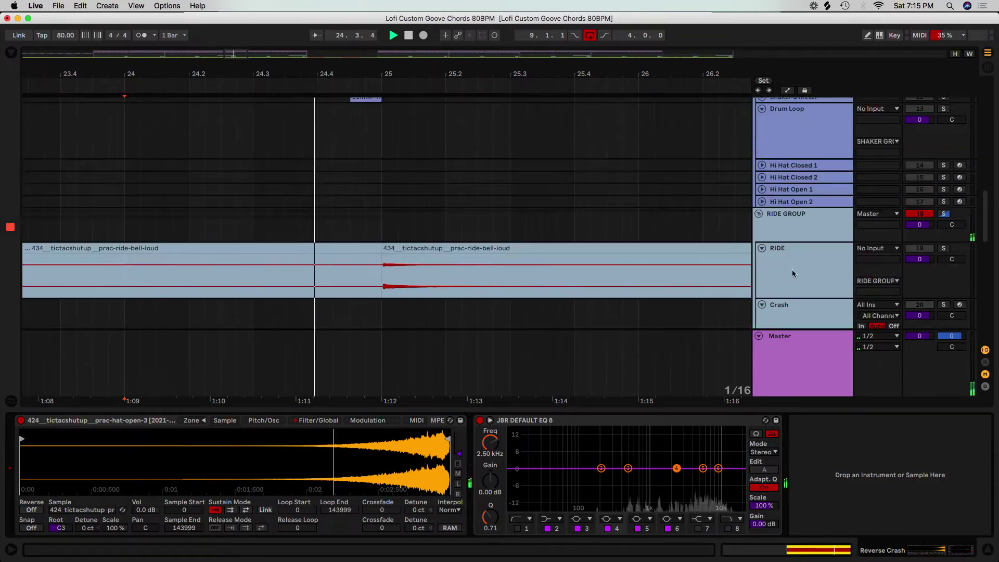
click(805, 229)
double_click(805, 230)
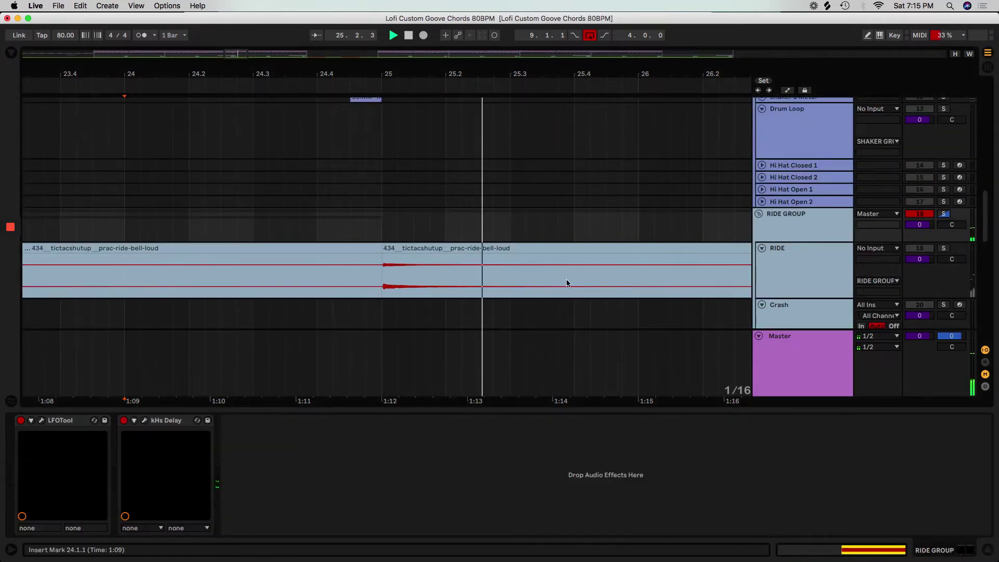
key(space)
click(146, 421)
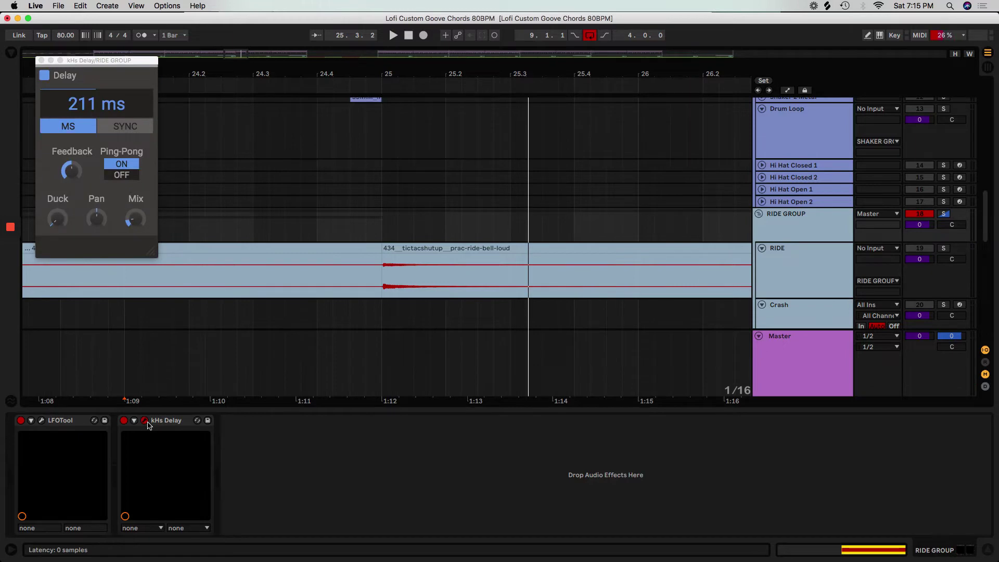
click(41, 60)
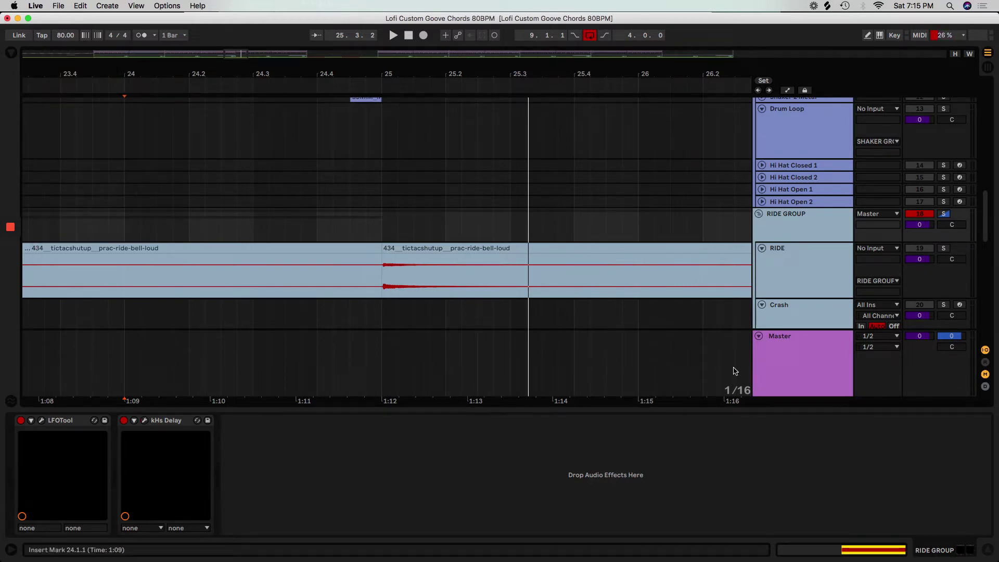
Step: Solo the Tom track and zoom in on its fill between 12.3 and bar 13
double_click(314, 70)
scroll(230, 286, down, 3)
scroll(229, 286, down, 5)
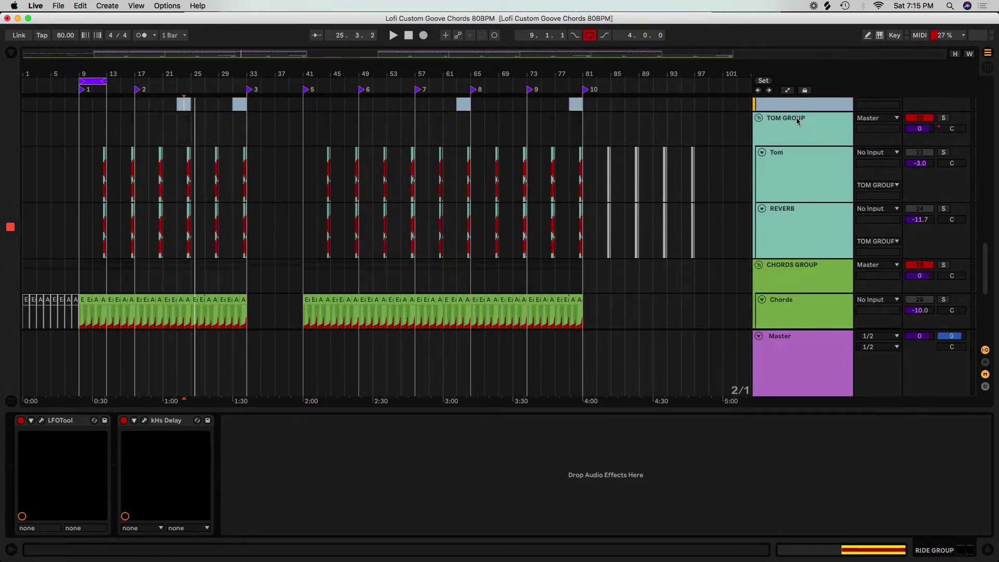
click(797, 121)
click(945, 118)
drag(108, 73, 102, 77)
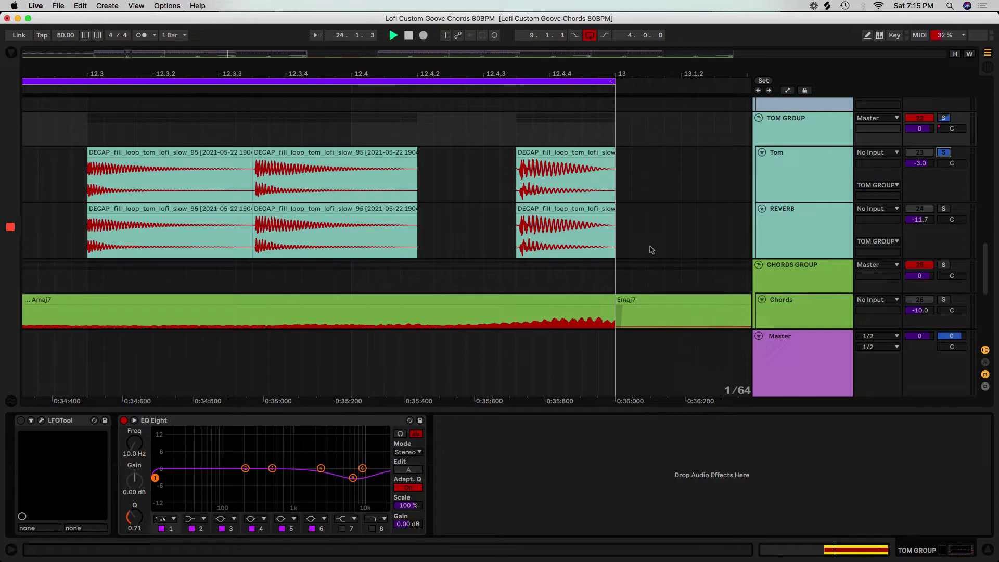
Step: Play the Tom fill from its first clip at 12.3.1, then solo the REVERB track and play the same passage
click(229, 171)
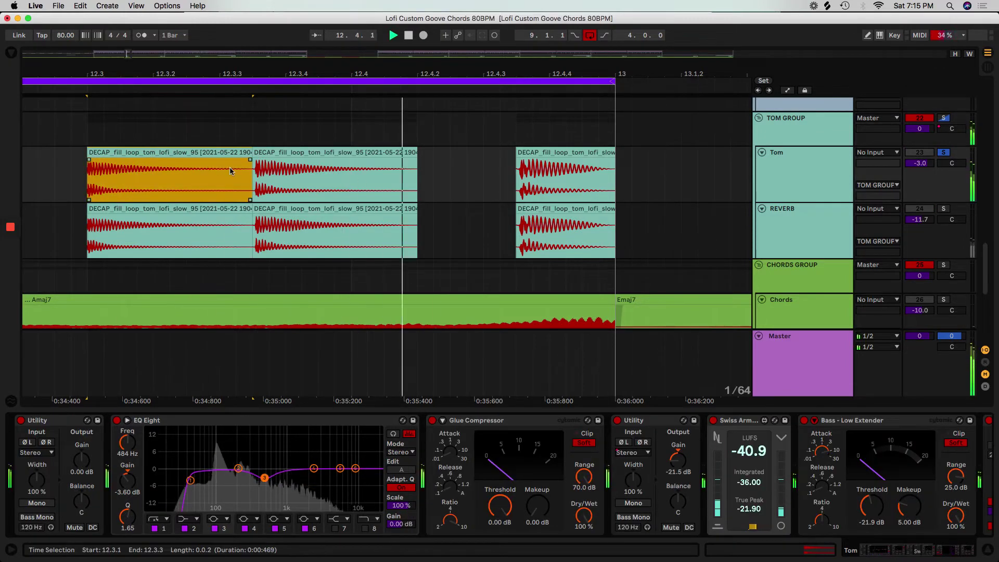
key(space)
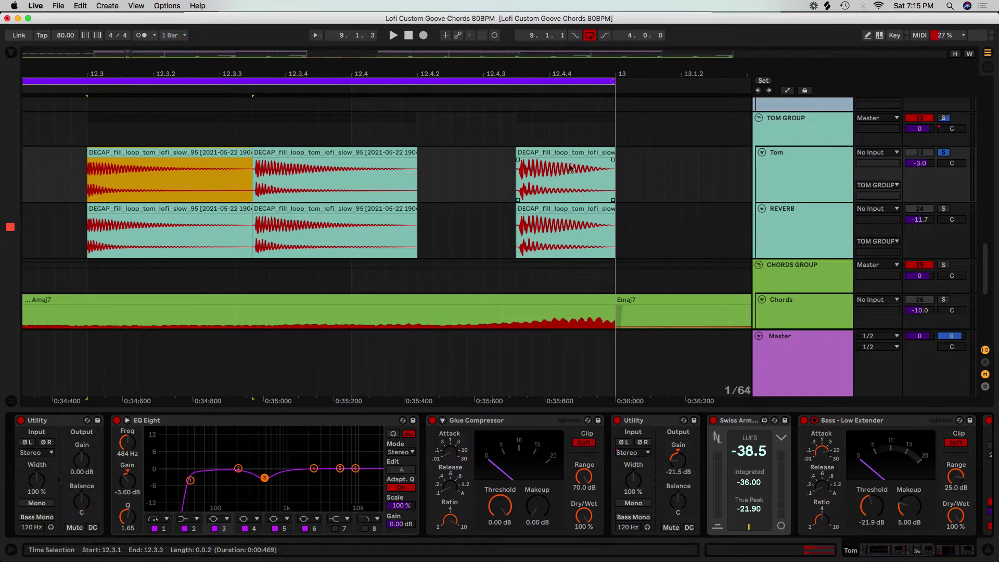
click(943, 208)
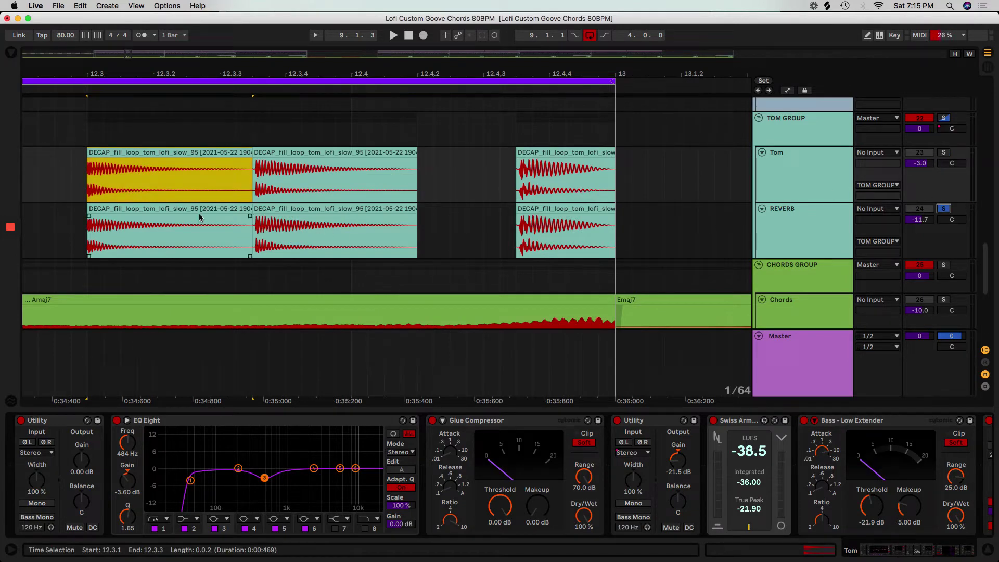
key(space)
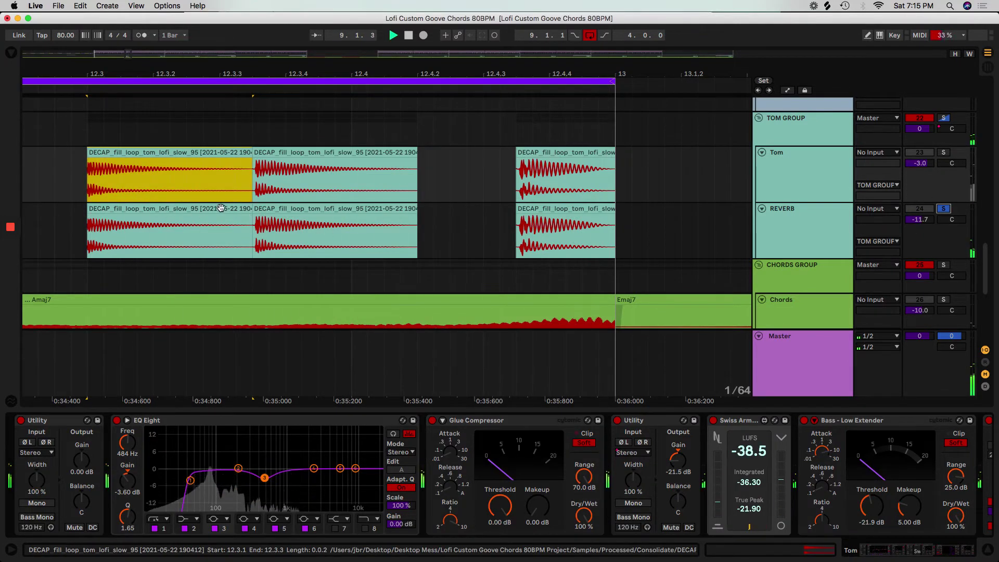
key(space)
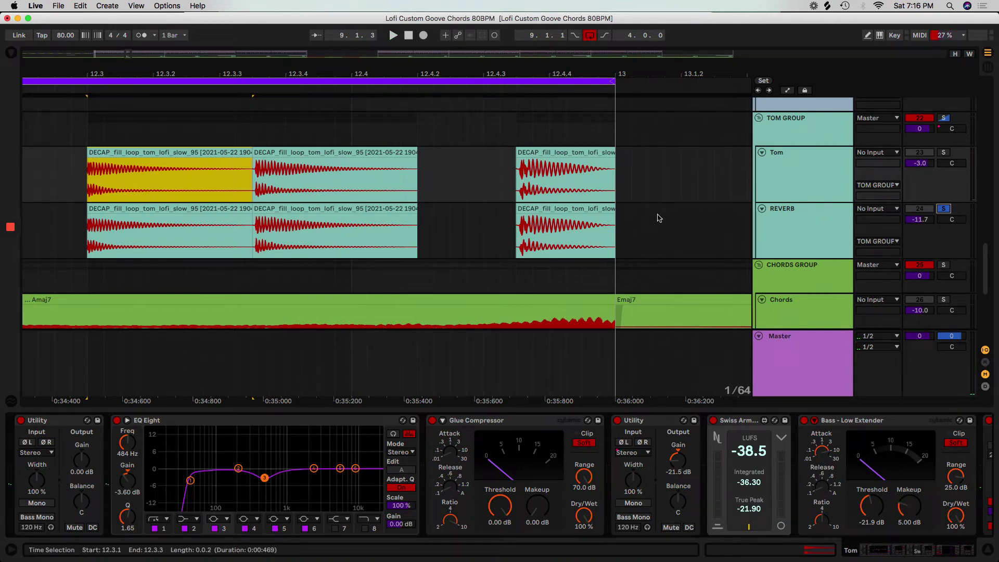
key(space)
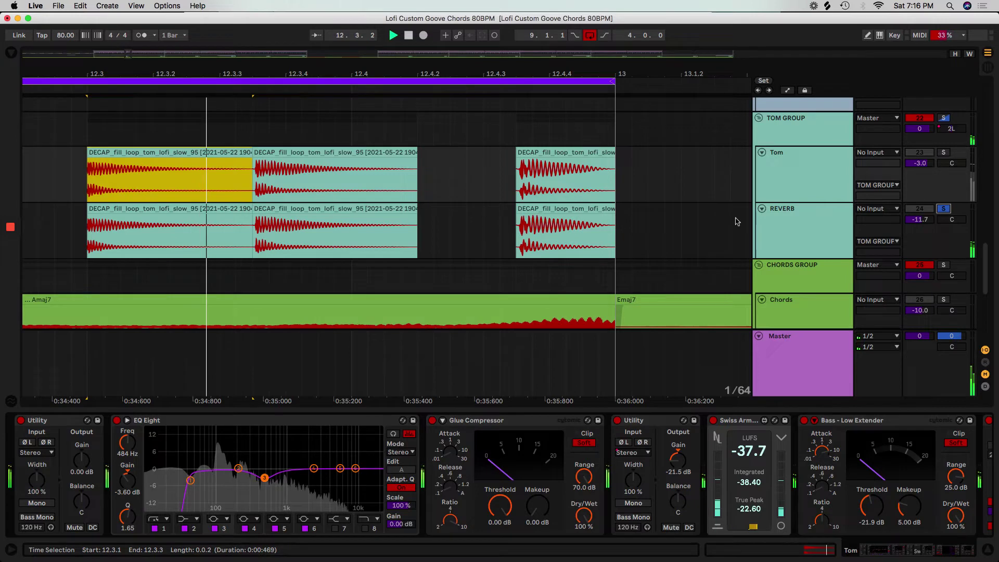
key(space)
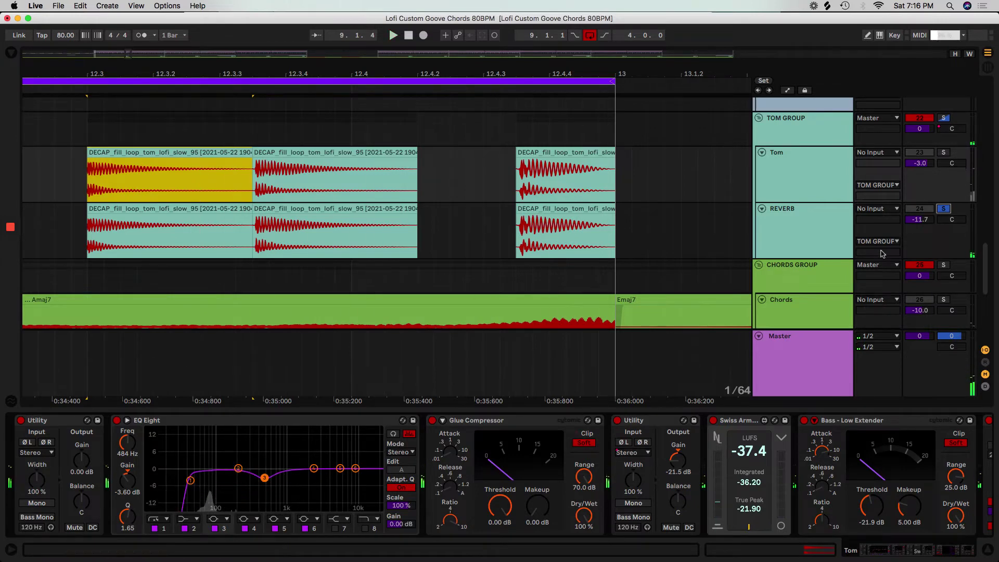
Step: Compare the device chains of the Tom and REVERB tracks and show the TOM GROUP's devices
click(807, 227)
click(795, 198)
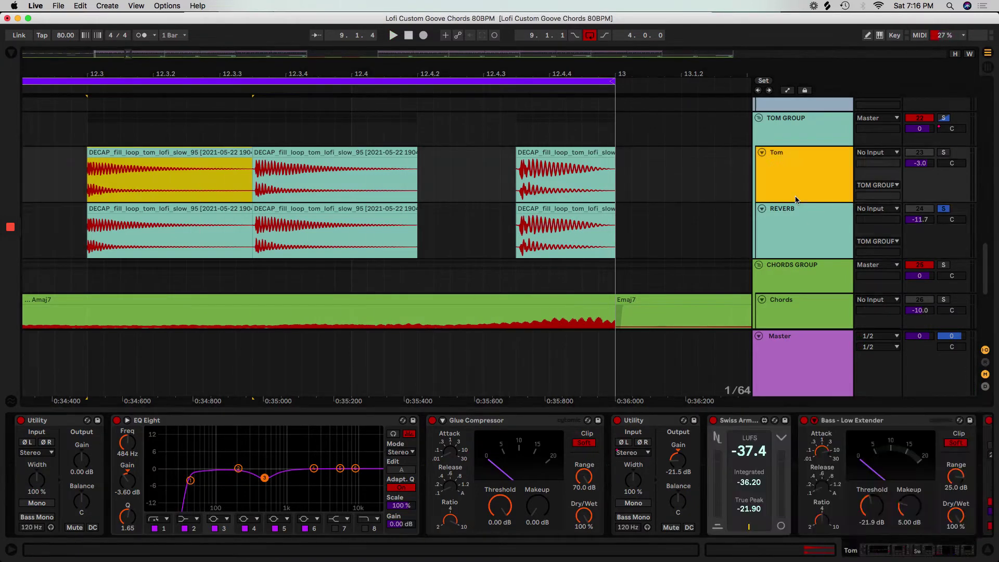
click(620, 451)
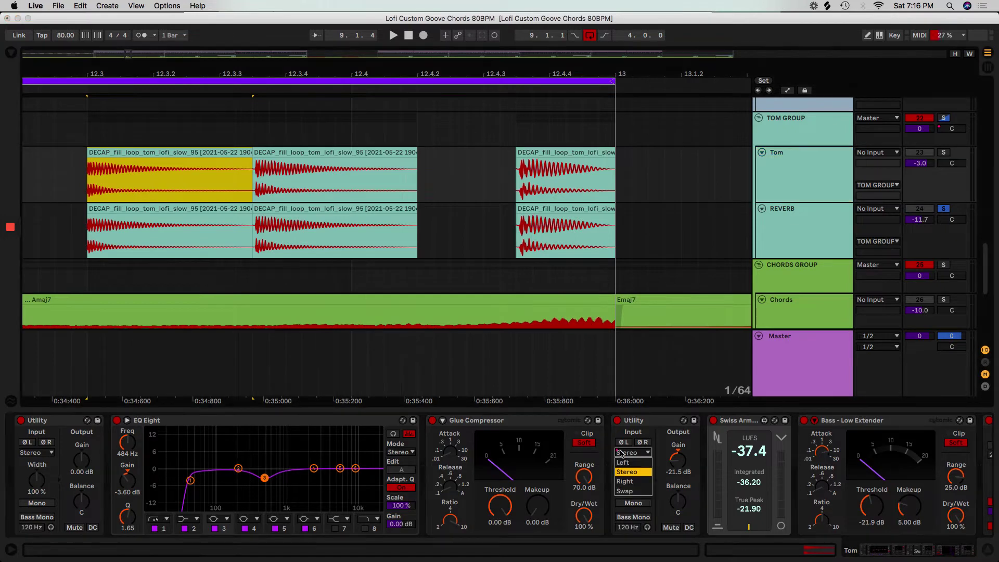
click(793, 211)
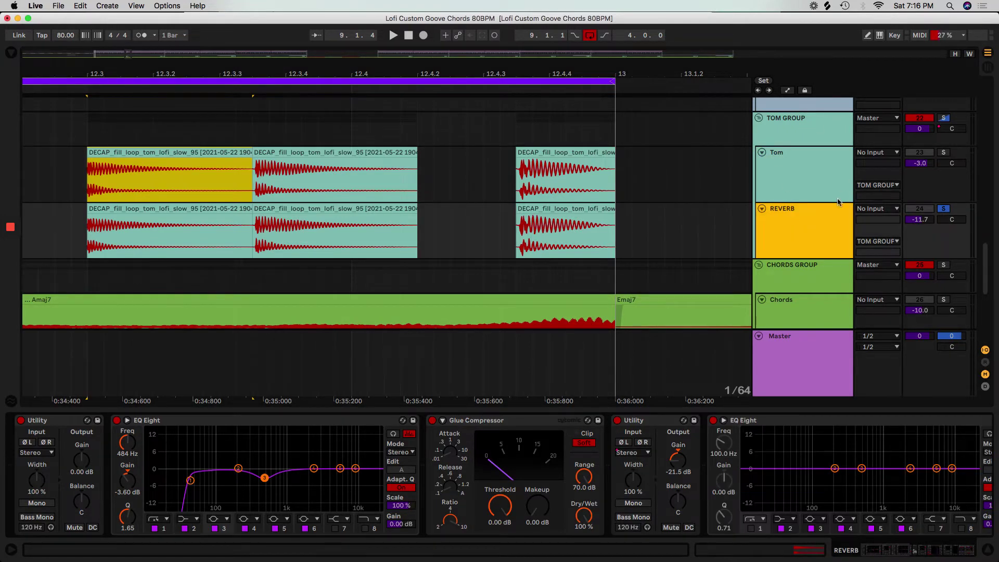
click(808, 139)
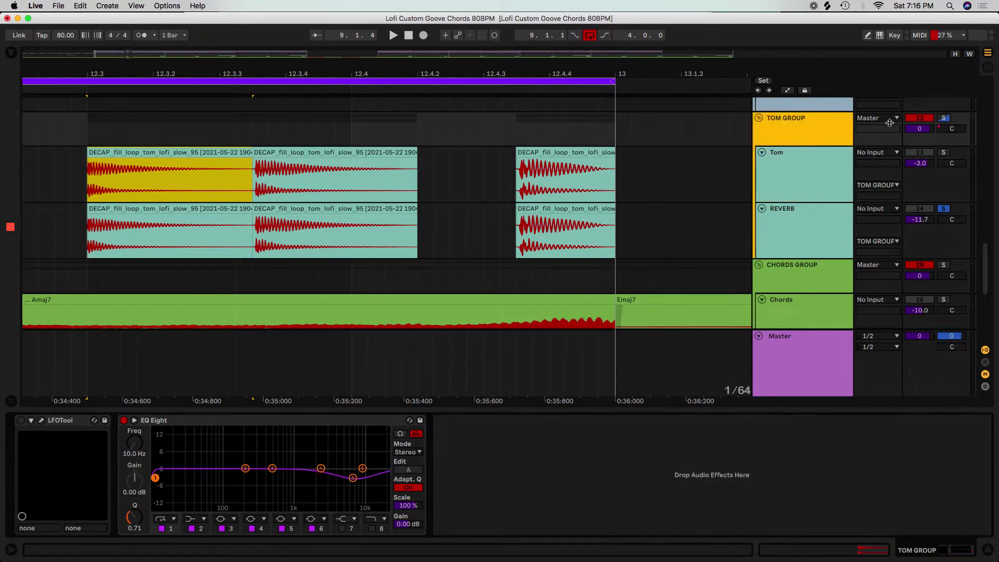
Step: Solo the whole TOM GROUP and play the fill repeatedly from the first Tom clip at 12.3.1
click(943, 119)
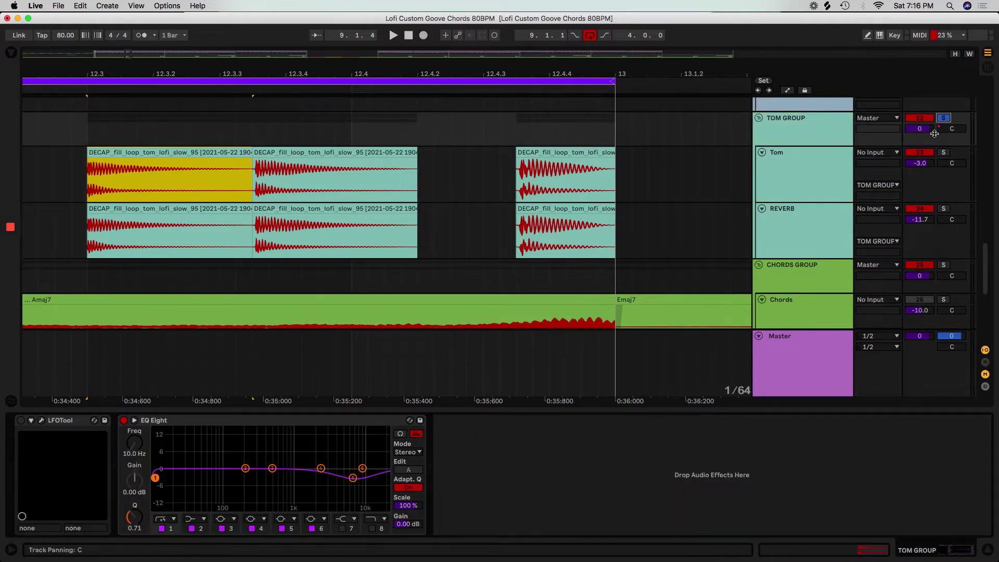
click(113, 166)
key(space)
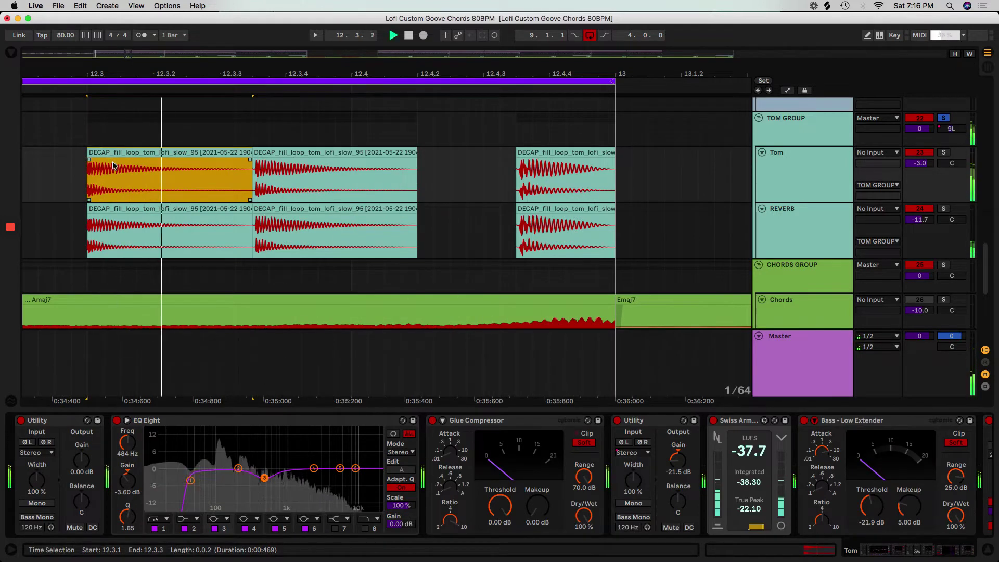
key(space)
key(space)
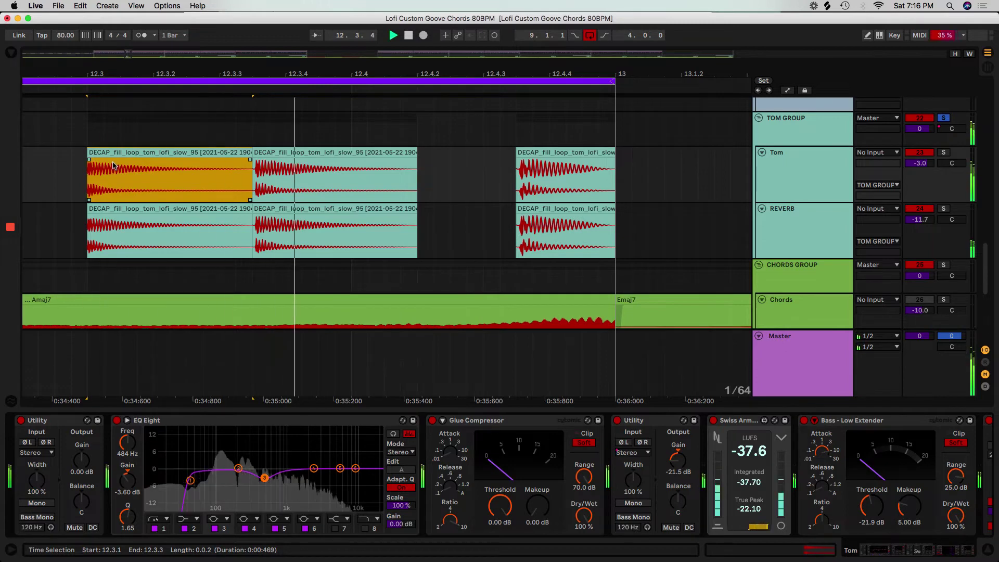
Step: Show the REVERB track's devices and find the Utility effect among the browser's audio effects
click(675, 239)
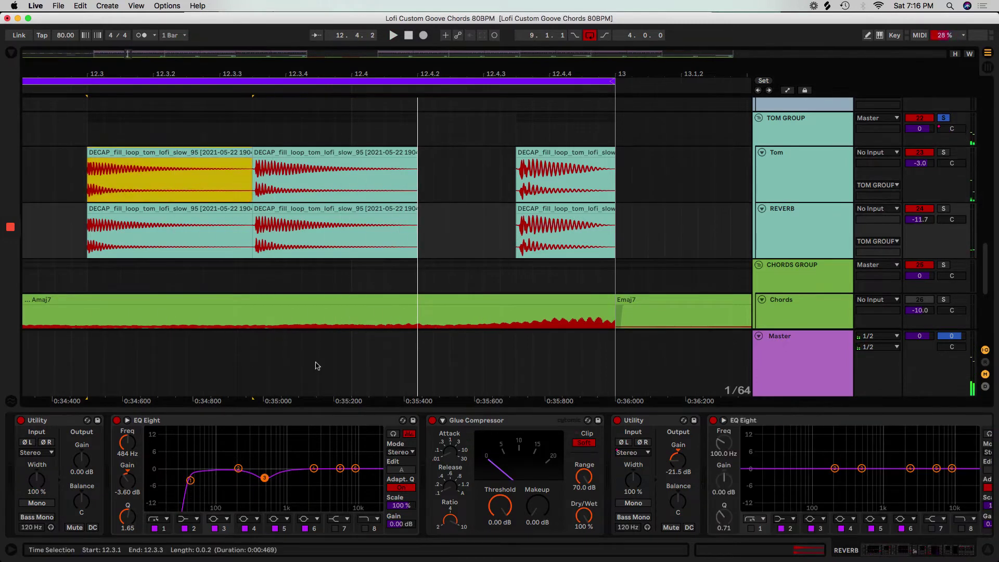
click(11, 57)
scroll(161, 329, down, 3)
scroll(88, 304, down, 5)
scroll(86, 304, up, 5)
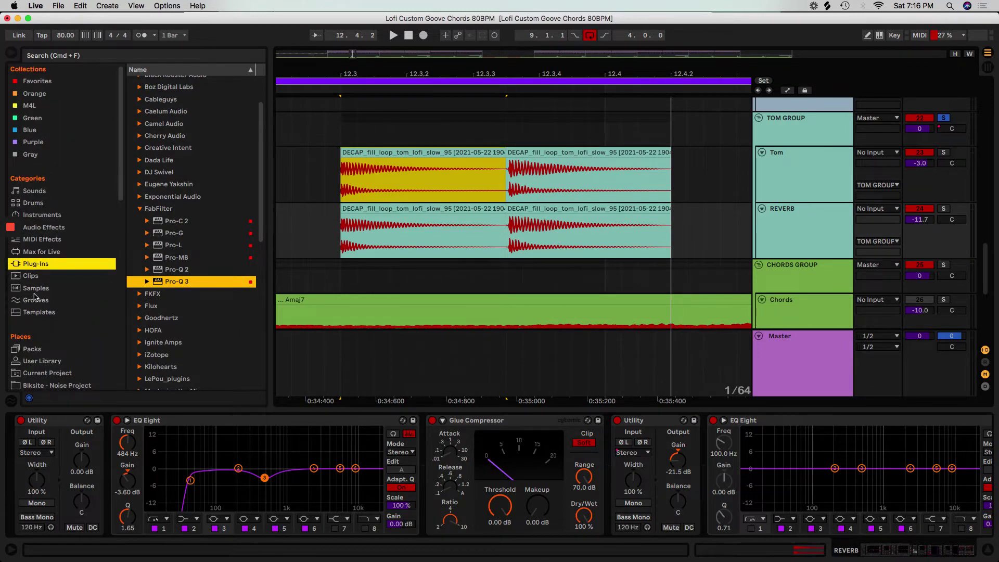
click(43, 228)
scroll(150, 353, down, 10)
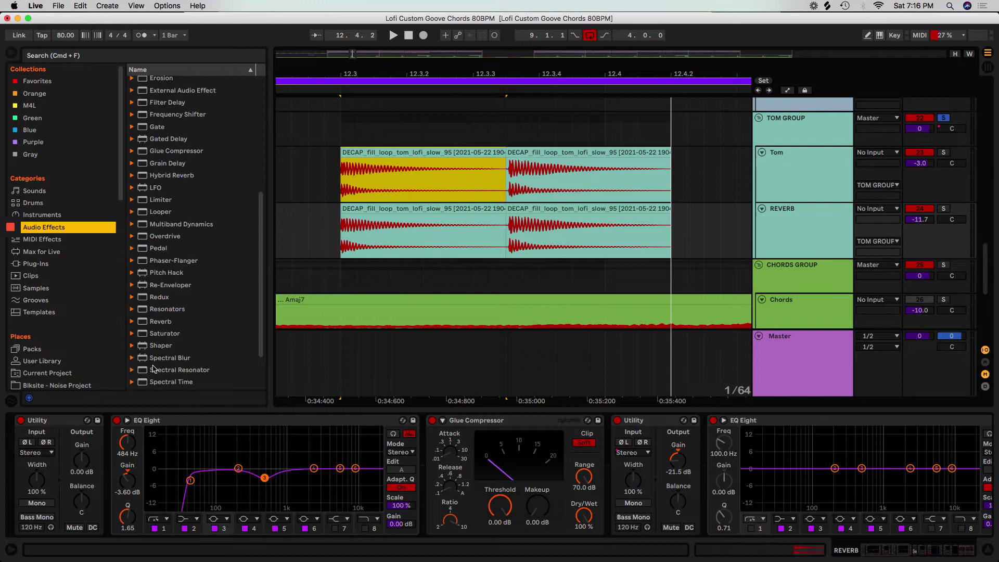
drag(162, 363, 346, 380)
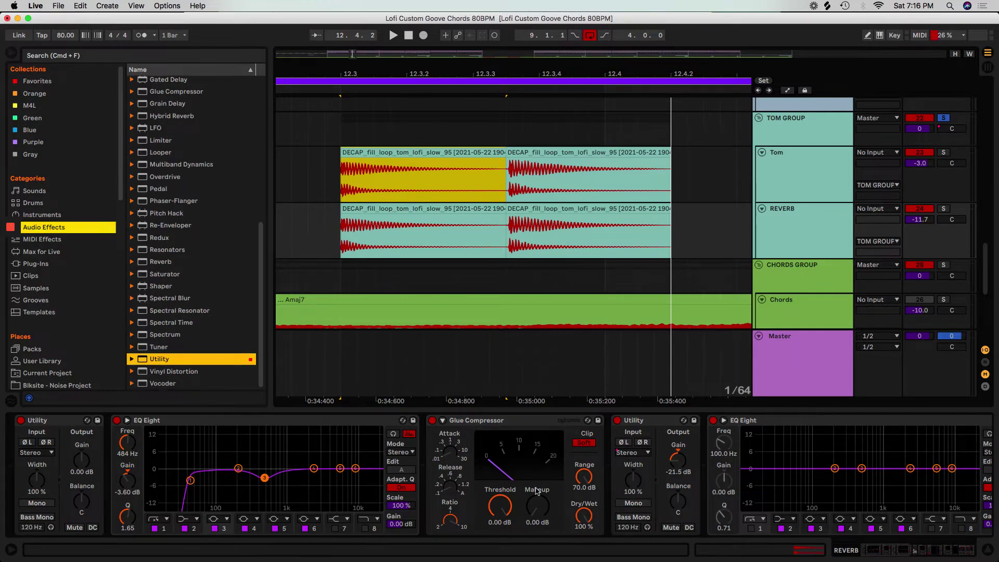
Step: Play the soloed tom fill and compare the REVERB track's channel-swapping Utility switched off and on
drag(536, 489, 541, 494)
click(918, 452)
click(918, 495)
key(space)
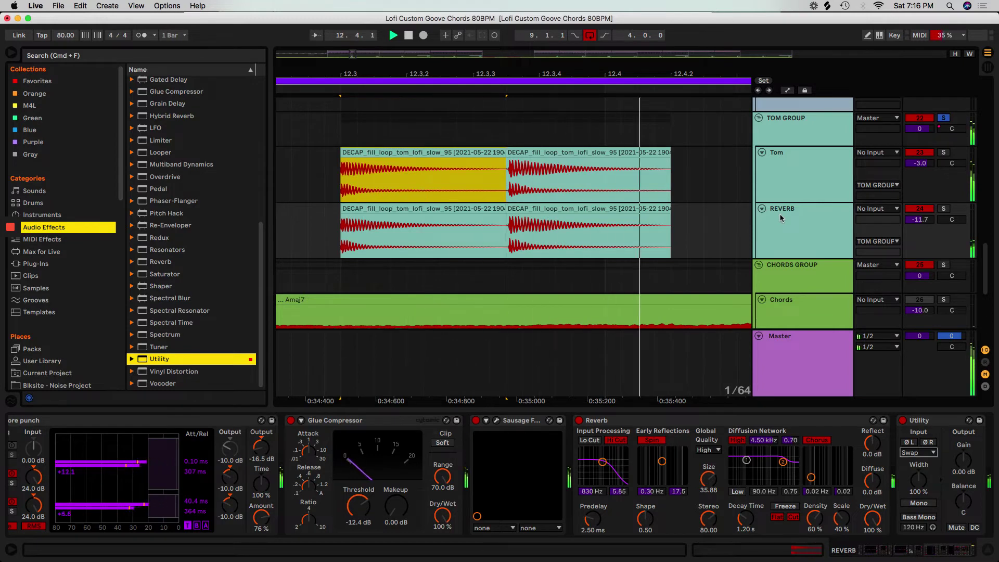
click(904, 420)
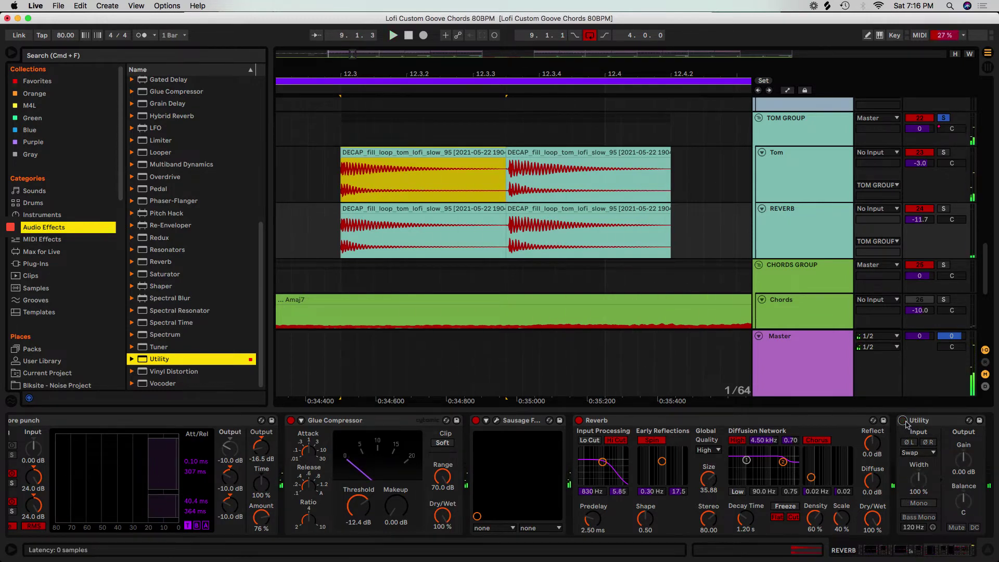
key(space)
click(903, 420)
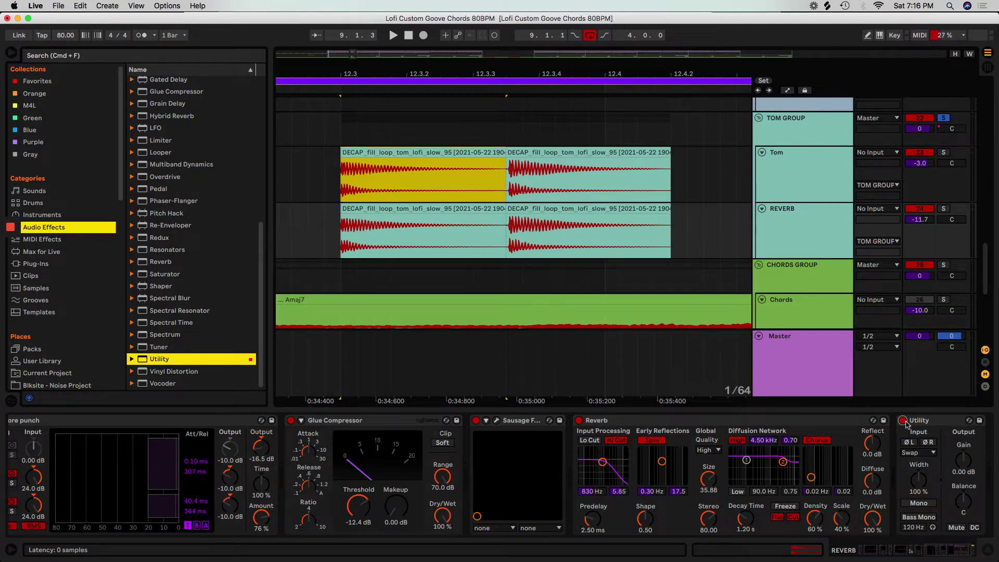
Step: Unsolo the TOM GROUP and play the full mix while switching the REVERB track's Utility off and back on
click(944, 119)
key(space)
click(903, 420)
click(903, 420)
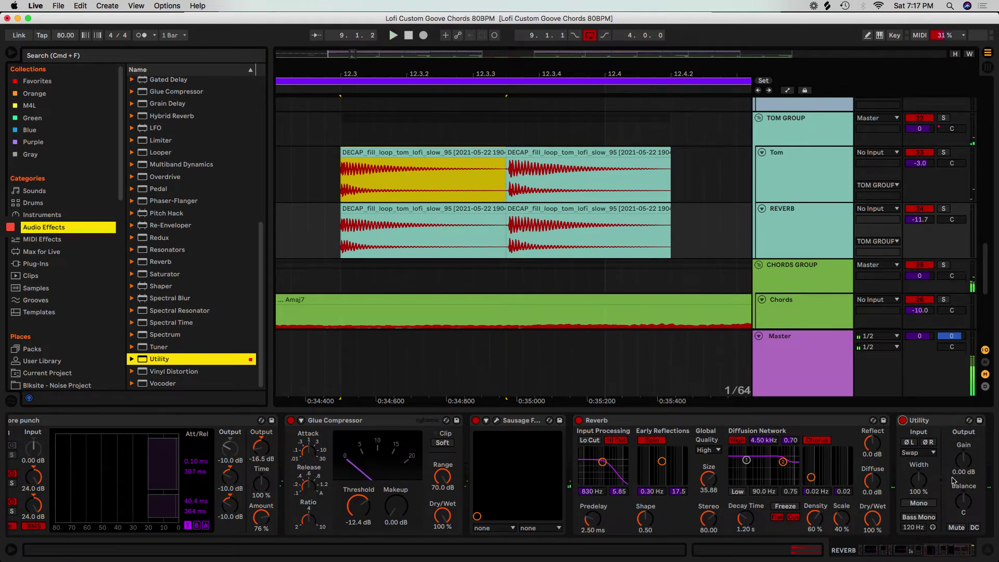
Step: Play the full beat from bar 9 with the browser and device view hidden and the whole arrangement fitted in view
drag(475, 77, 474, 21)
click(339, 86)
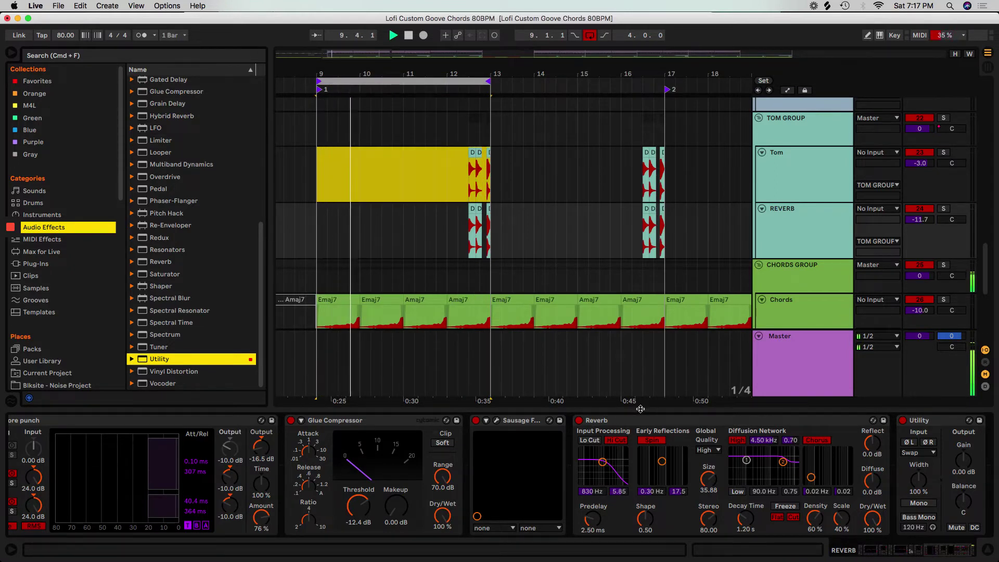
key(super+alt+l)
key(super+alt+b)
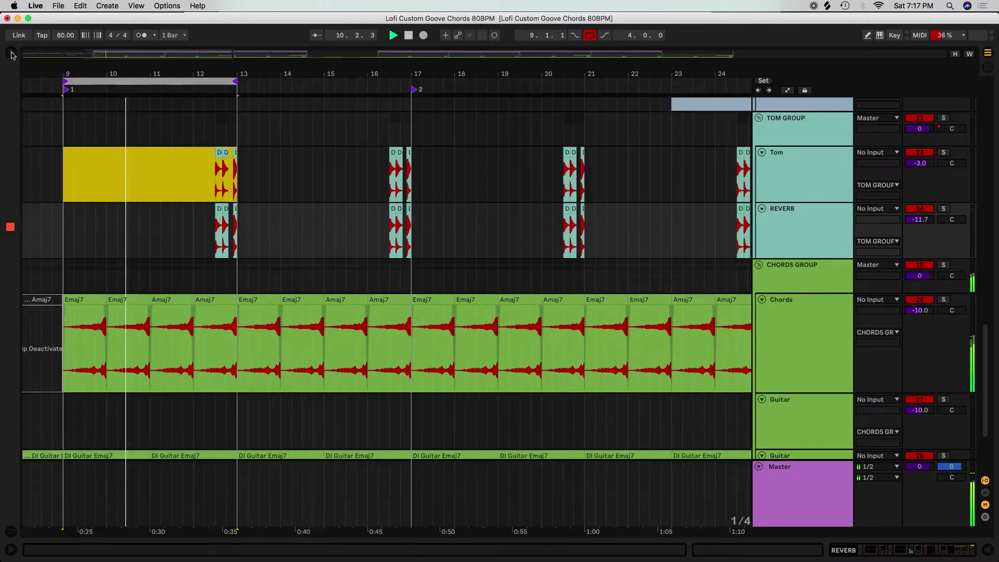
key(w)
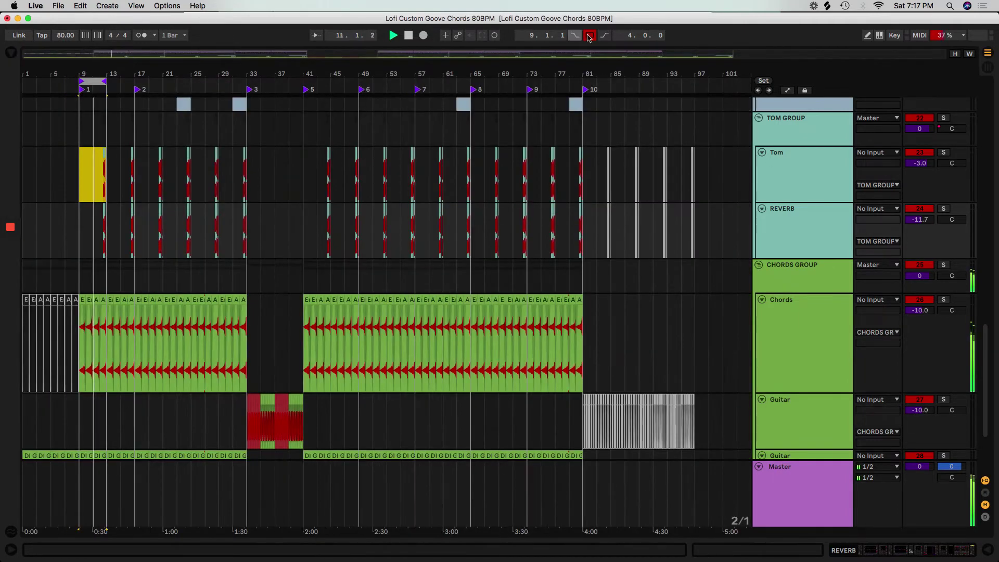
Step: Turn off the arrangement loop, fold the Tom and REVERB tracks and collapse all track groups, with the insert mark at bar 19
click(802, 219)
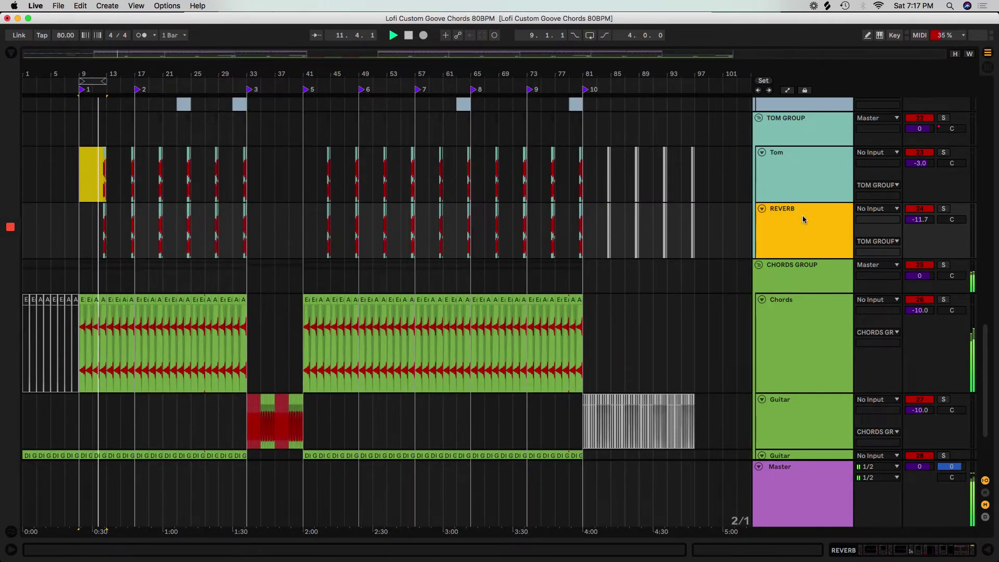
key(shift+Up)
key(u)
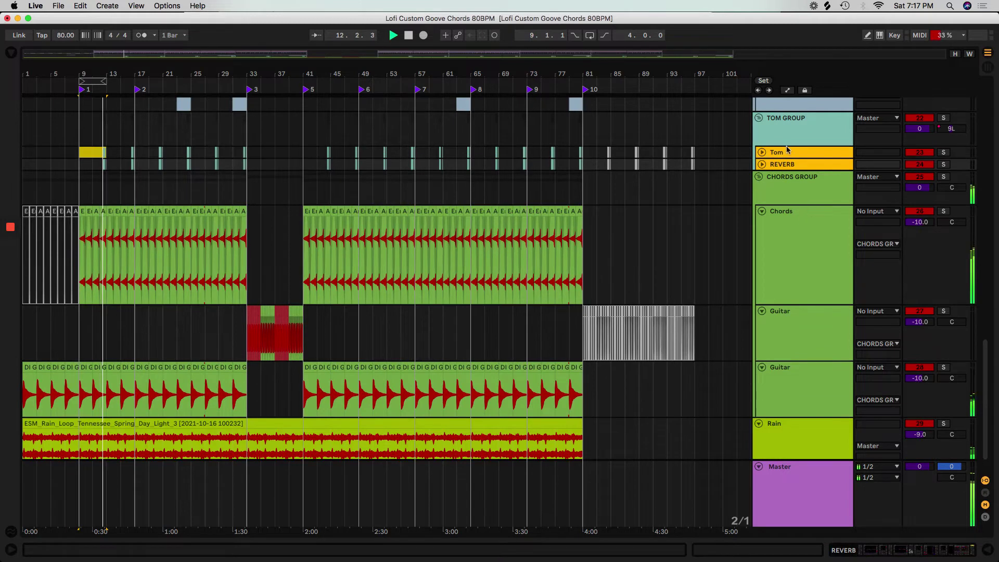
click(787, 140)
key(super+a)
key(u)
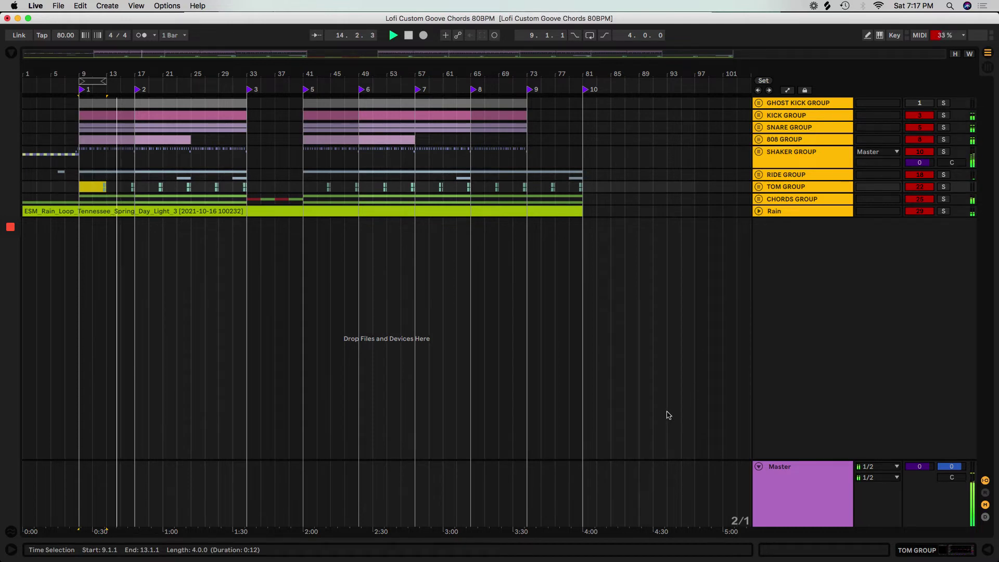
click(148, 290)
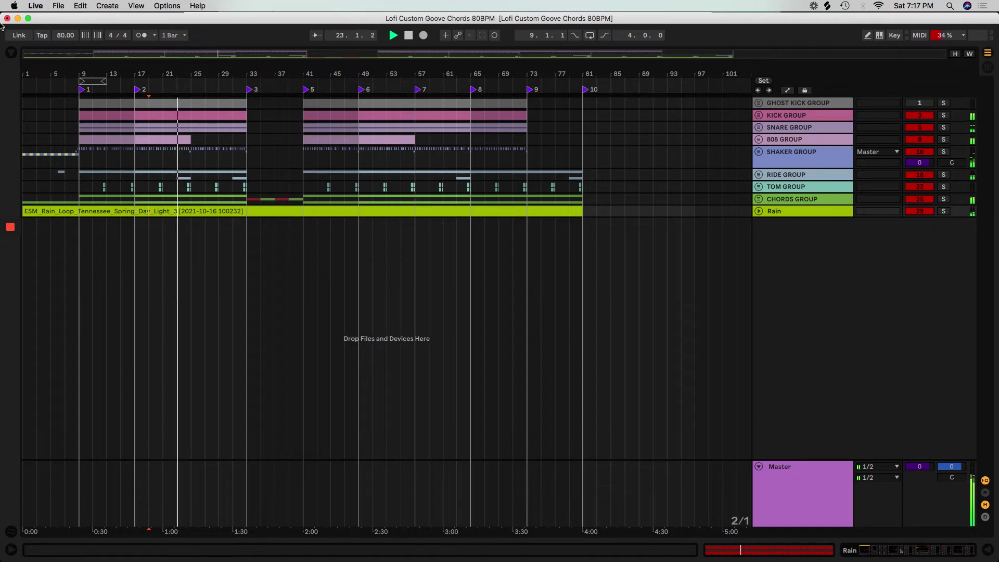
Step: Unfold the CHORDS GROUP and 808 GROUP and show the sample waveform in the 808 #1 track's Sampler
click(758, 199)
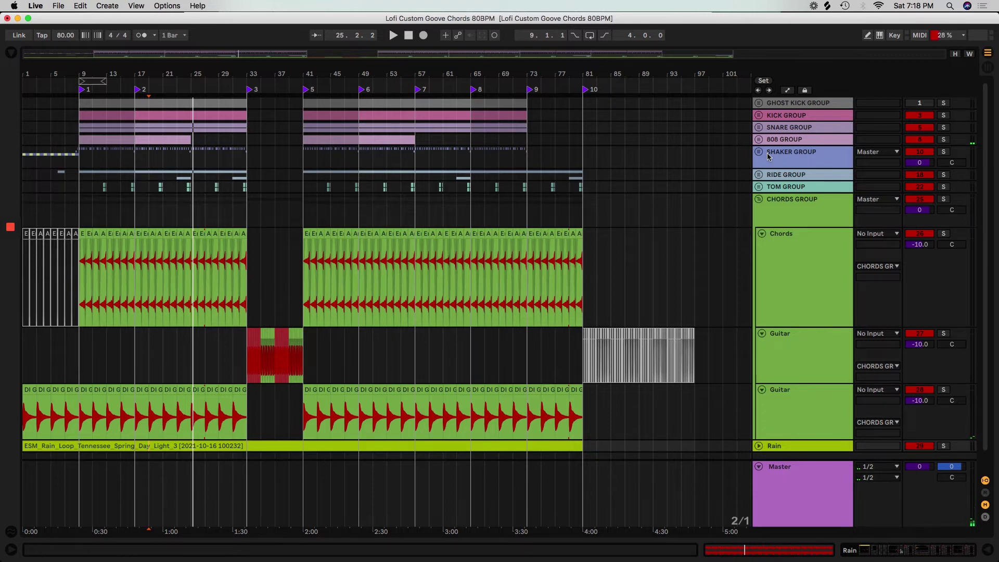
click(779, 140)
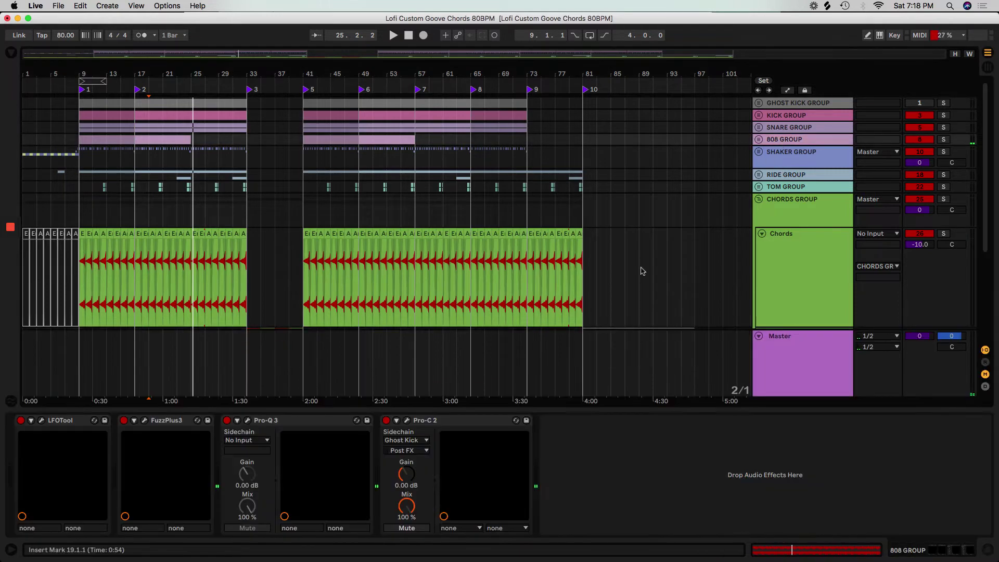
click(759, 139)
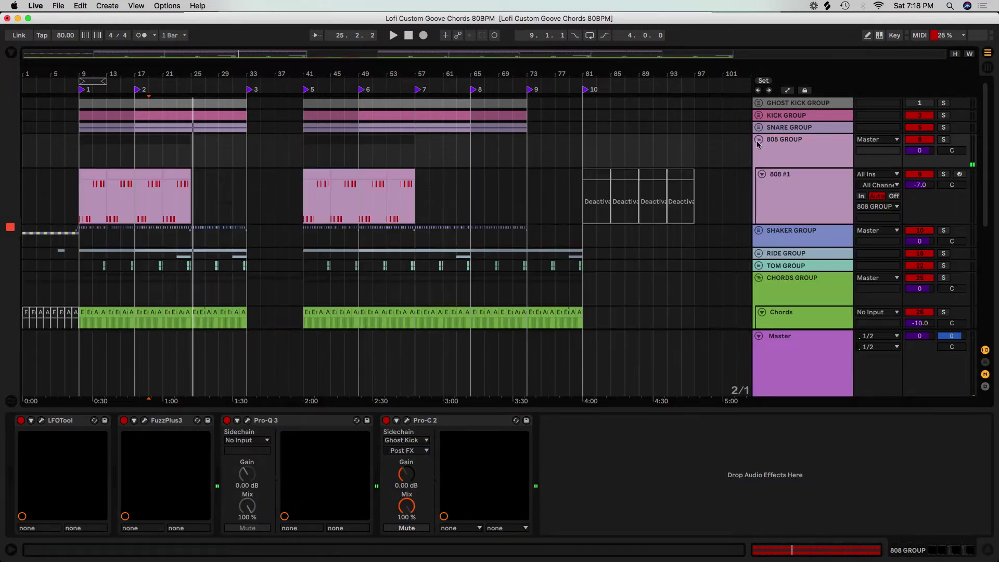
click(778, 191)
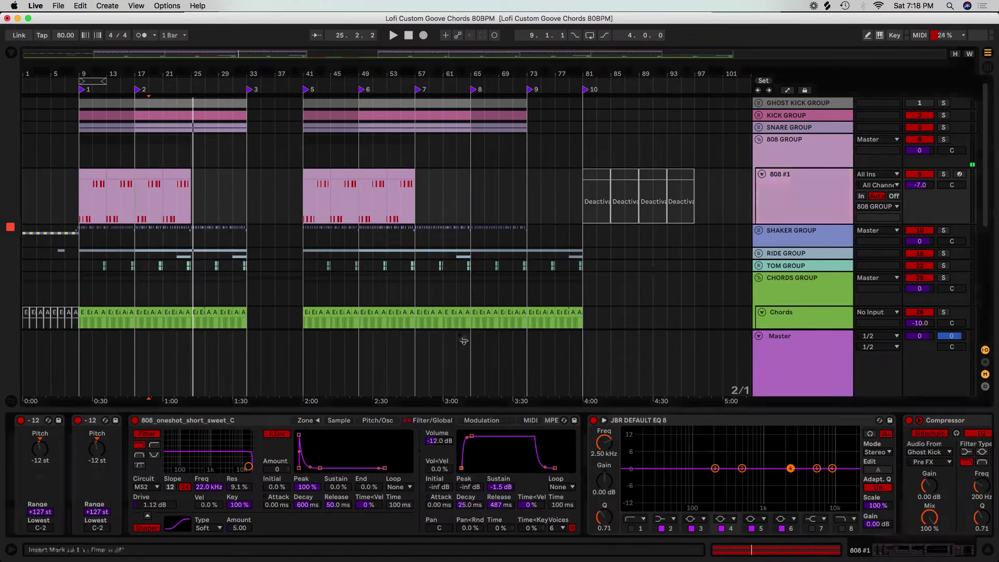
click(210, 424)
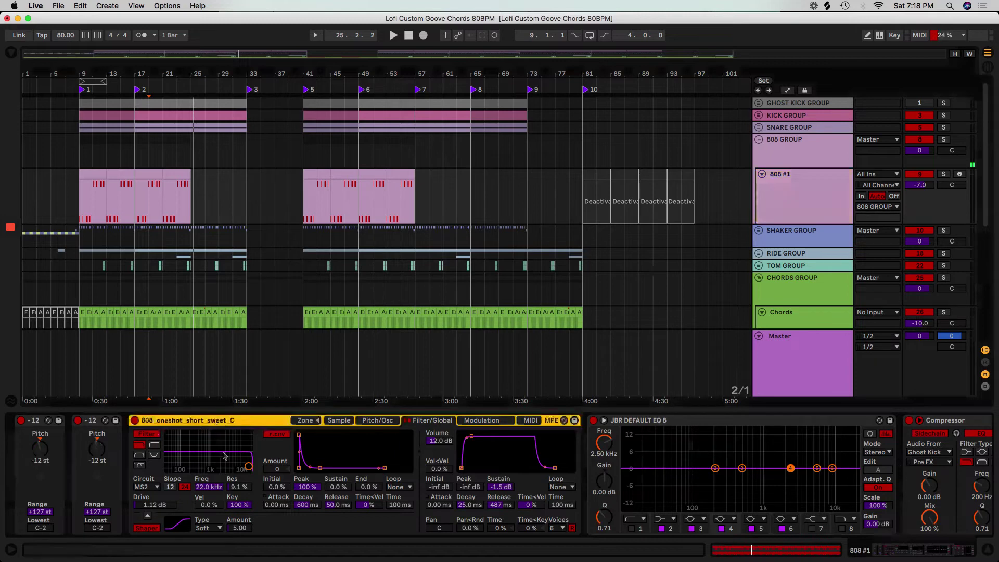
click(332, 422)
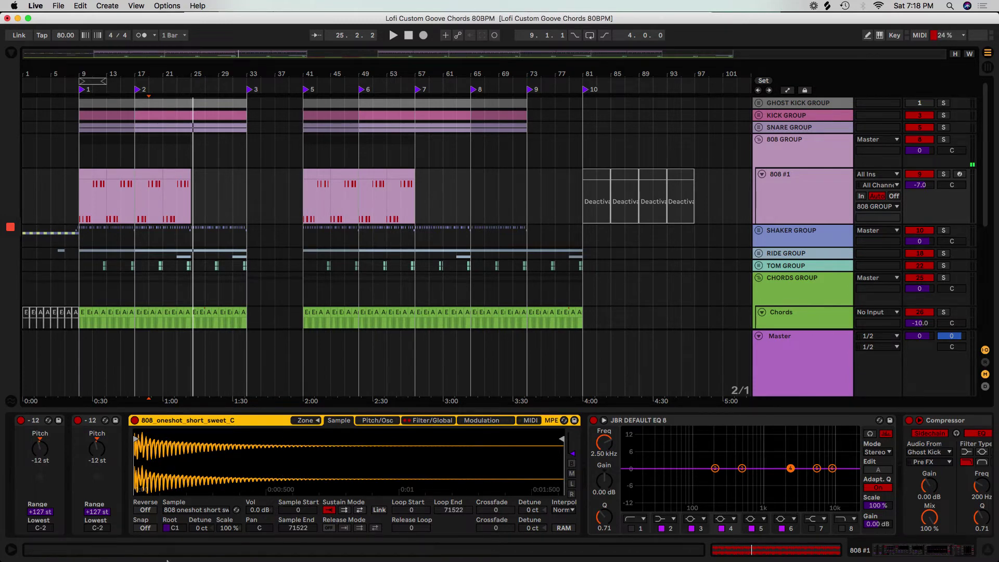
Step: Solo the 808 #1 track, play its pattern from bar 9 and show the sidechain Compressor ending its device chain
click(100, 177)
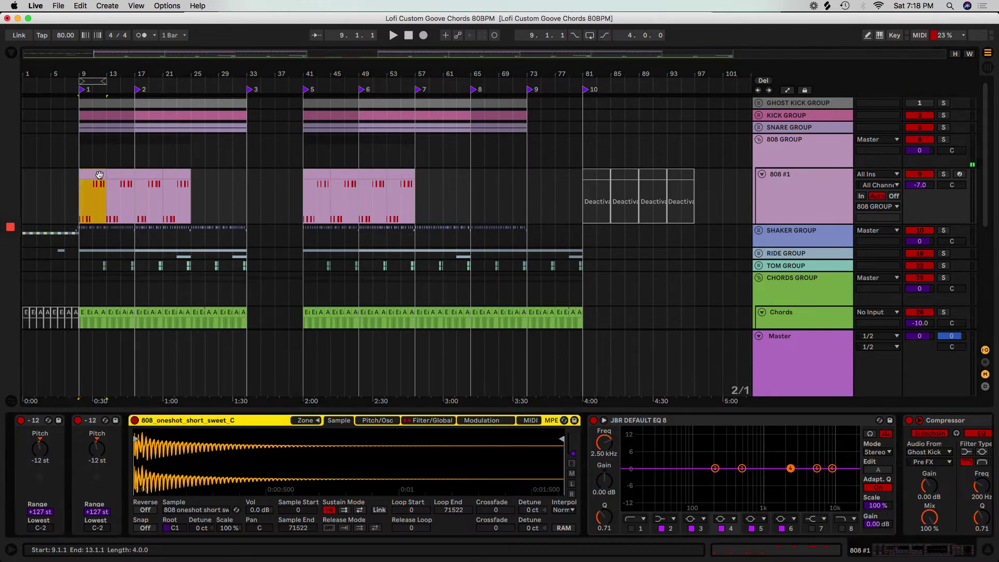
click(944, 175)
key(space)
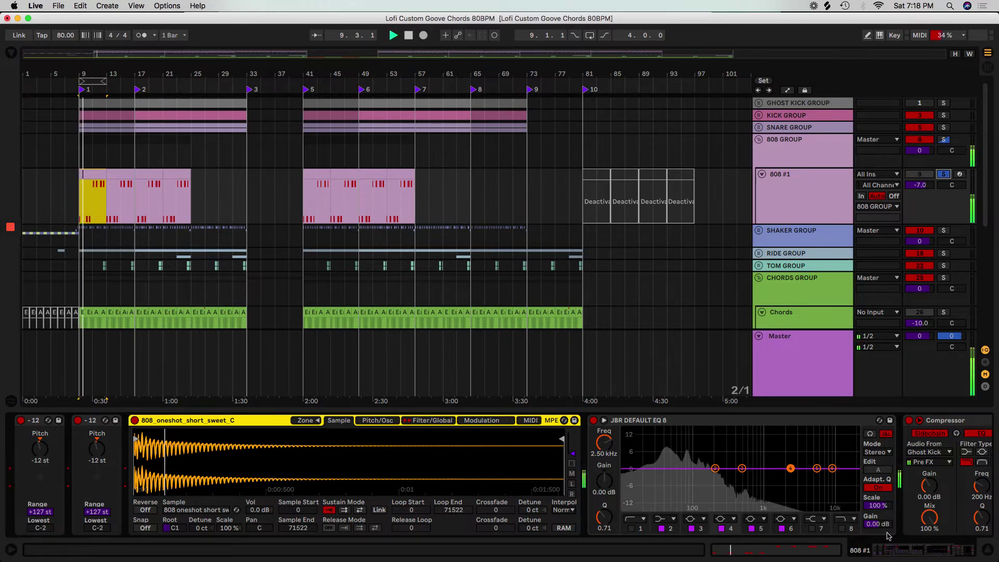
click(916, 551)
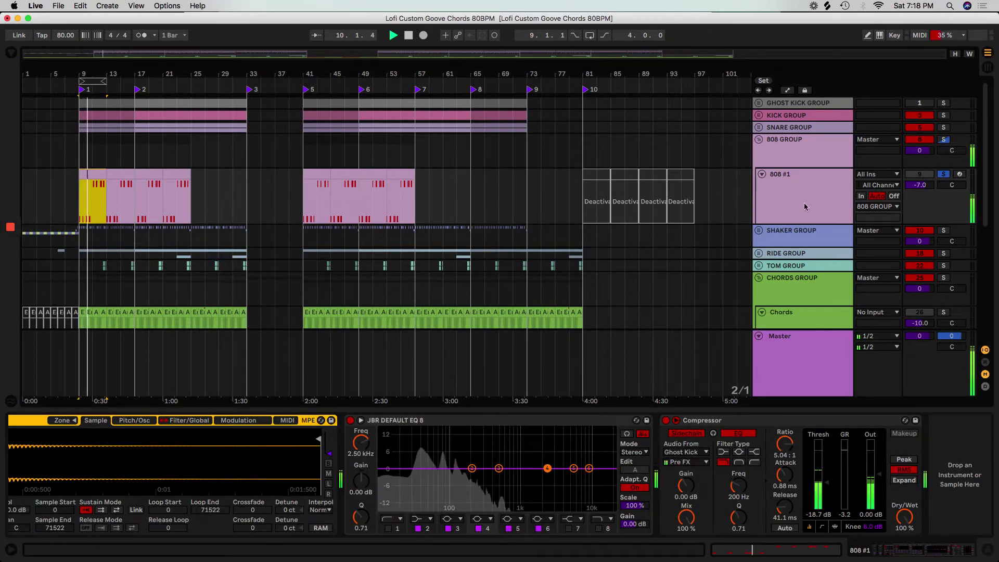
Step: Solo the 808 GROUP instead and compare its FuzzPlus3 distortion switched off and on with the plug-in window open
click(786, 158)
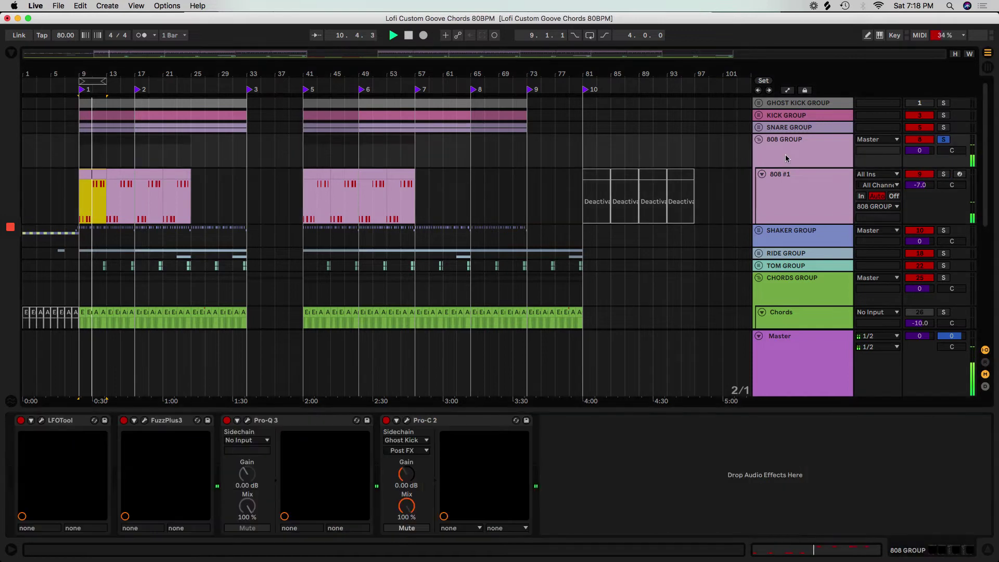
click(145, 422)
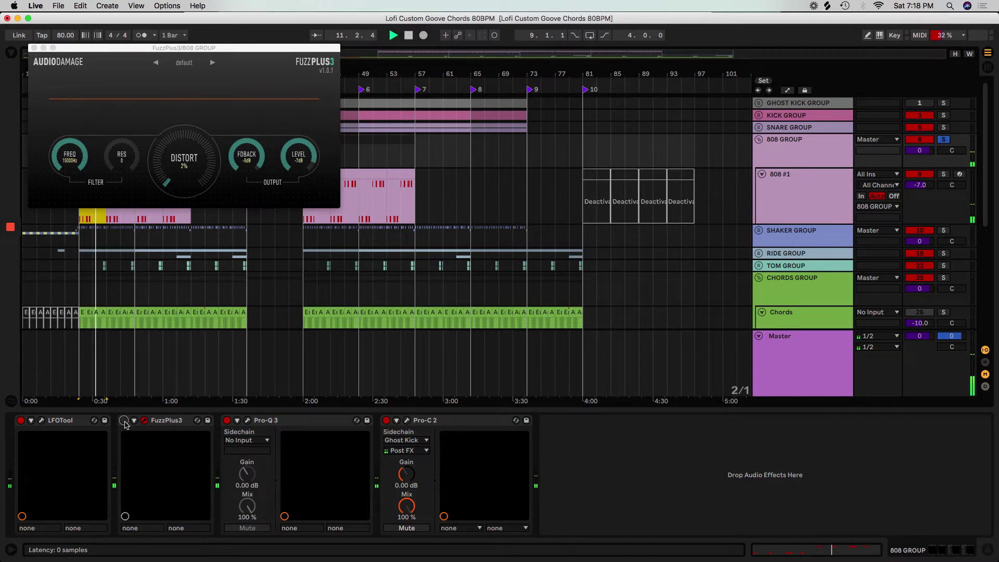
click(124, 421)
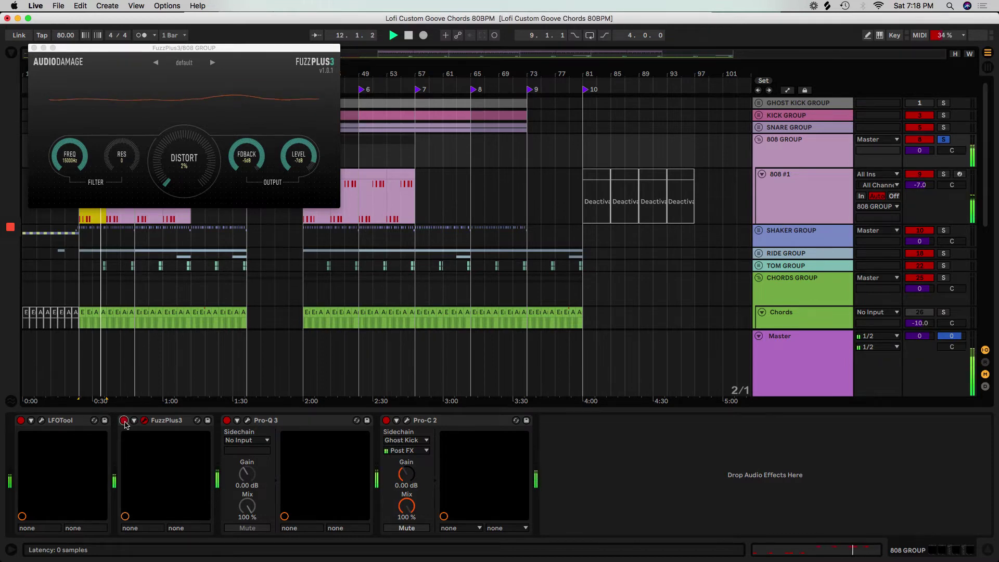
Step: Examine the 808 GROUP's Pro-Q 3 EQ curve, close it and open the Pro-C 2 sidechain compressor
click(247, 420)
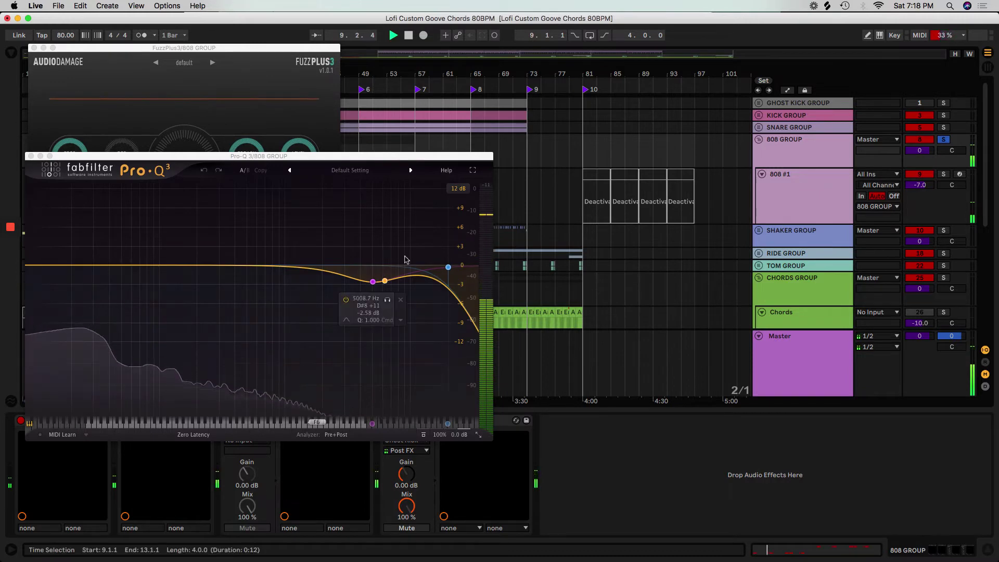
click(33, 156)
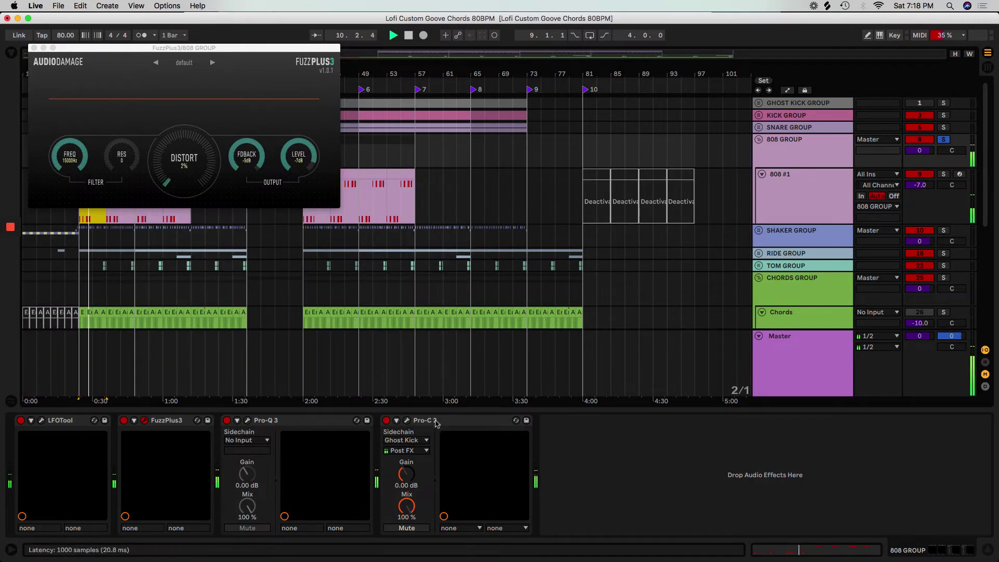
click(407, 420)
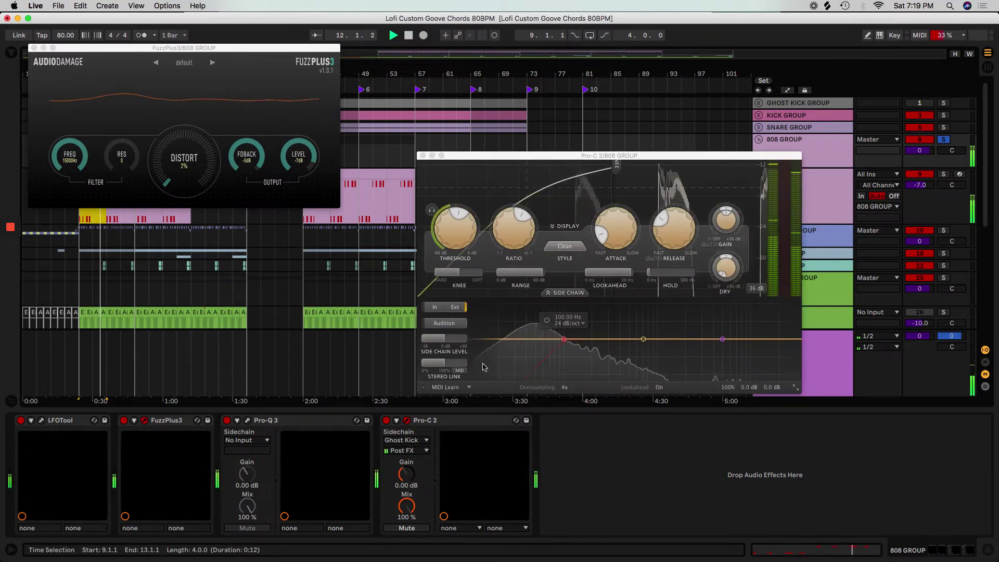
Step: Solo the KICK GROUP and GHOST KICK GROUP alongside the 808 GROUP, play from bar 9 and close both plug-in windows
key(space)
super+click(944, 116)
super+click(943, 103)
key(space)
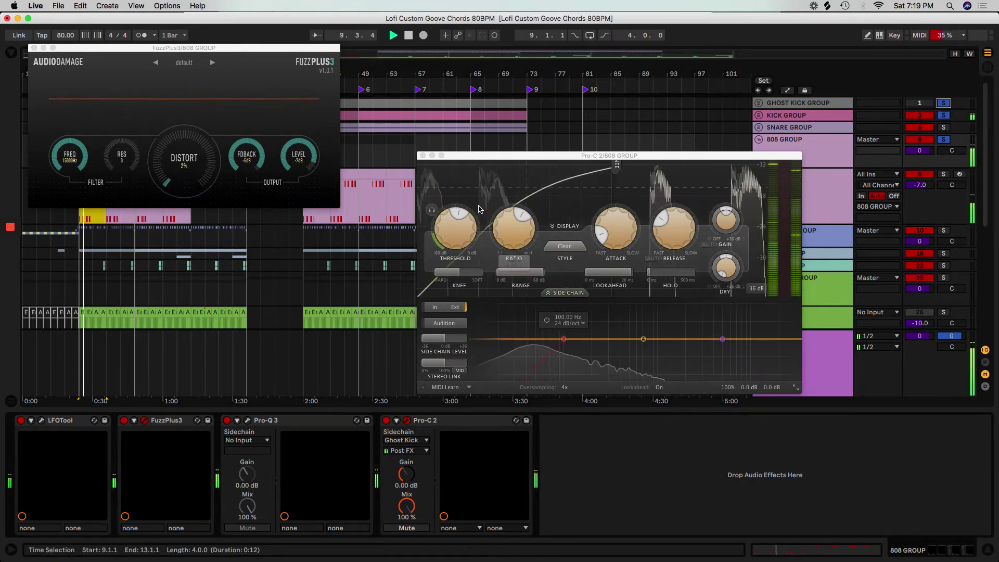
click(422, 155)
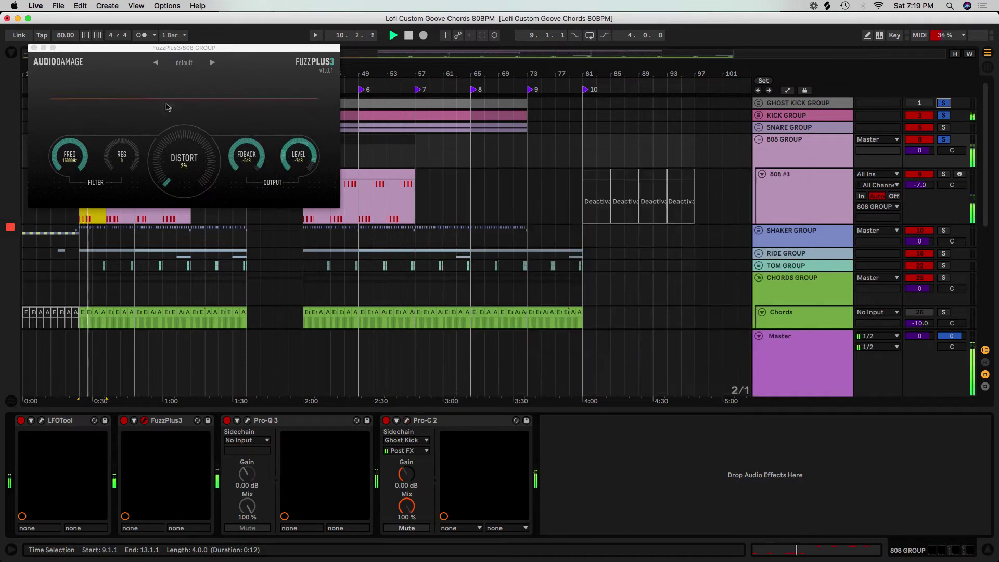
click(33, 48)
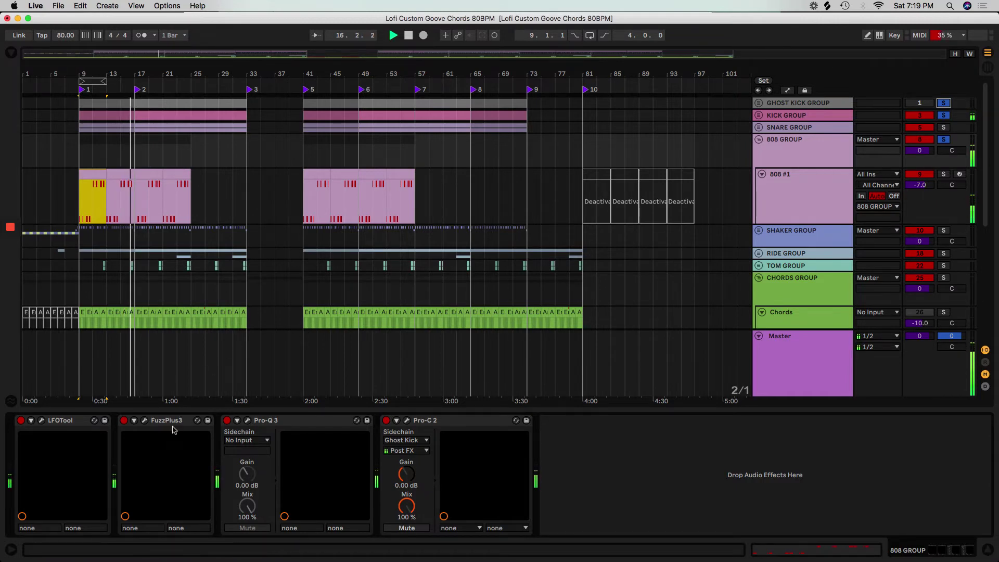
Step: Unsolo all the groups during playback and hide the device view to bring the chord and guitar tracks into view
click(943, 106)
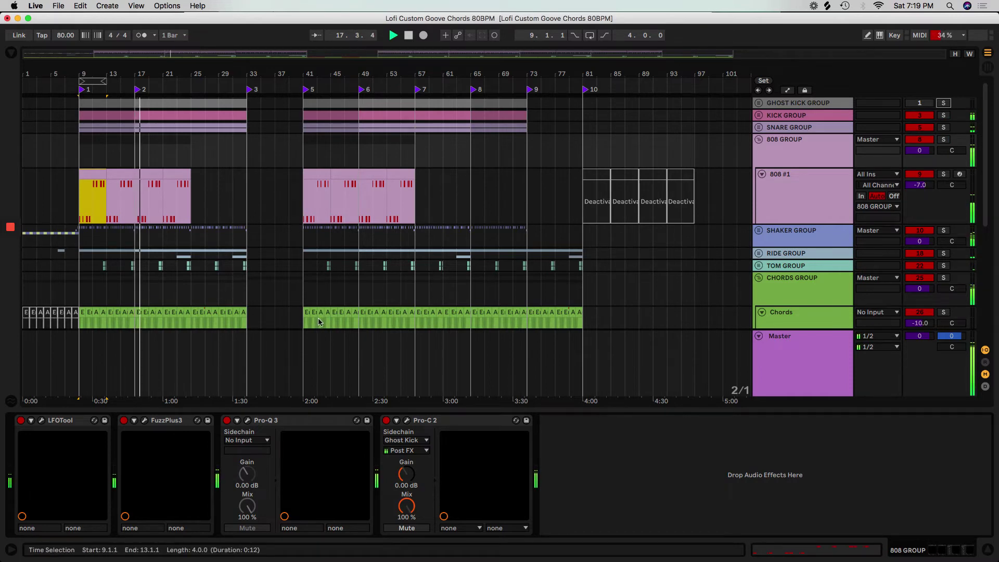
double_click(274, 411)
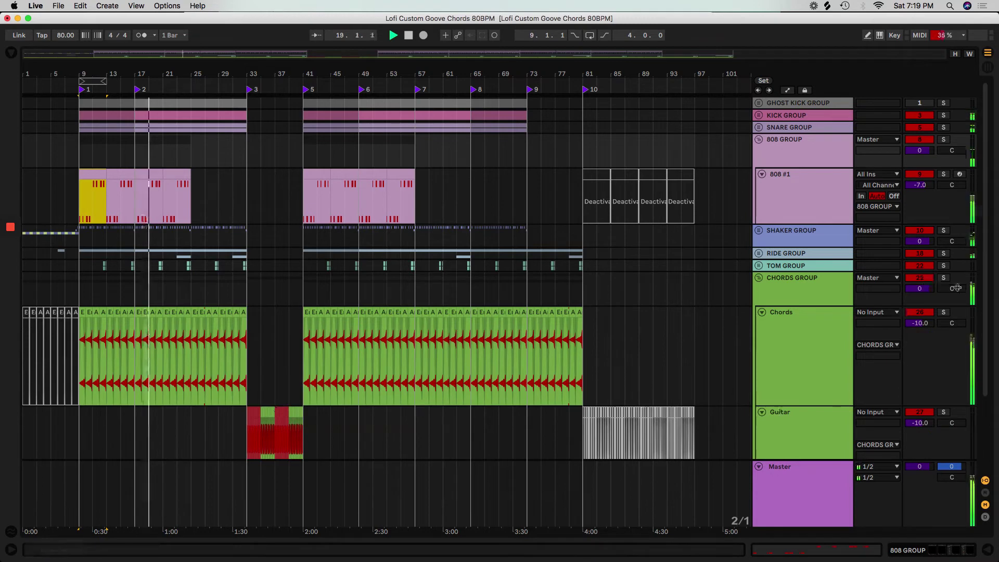
Step: Solo the CHORDS GROUP during playback and narrow the solo to its Chords track
click(943, 278)
scroll(974, 379, down, 5)
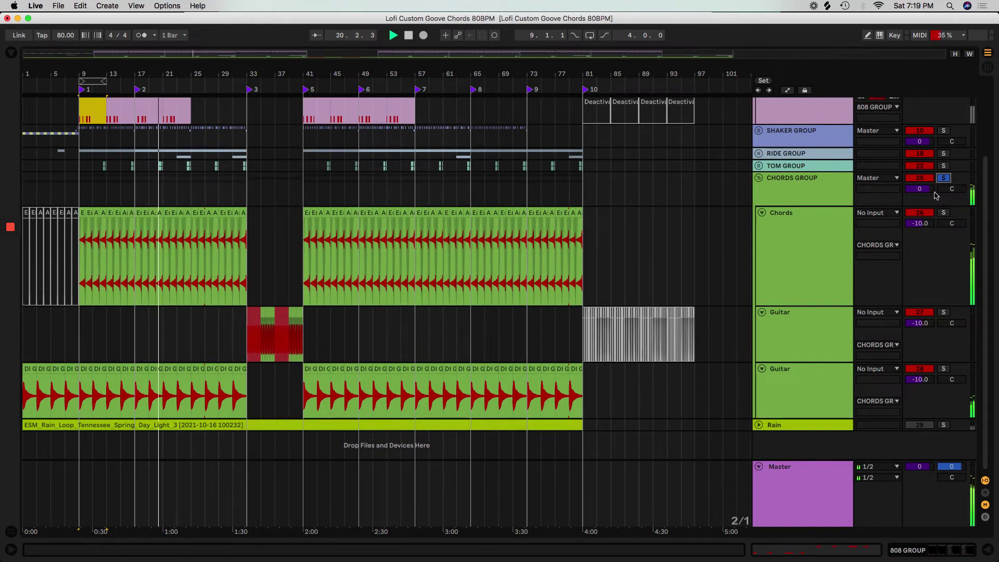
click(943, 214)
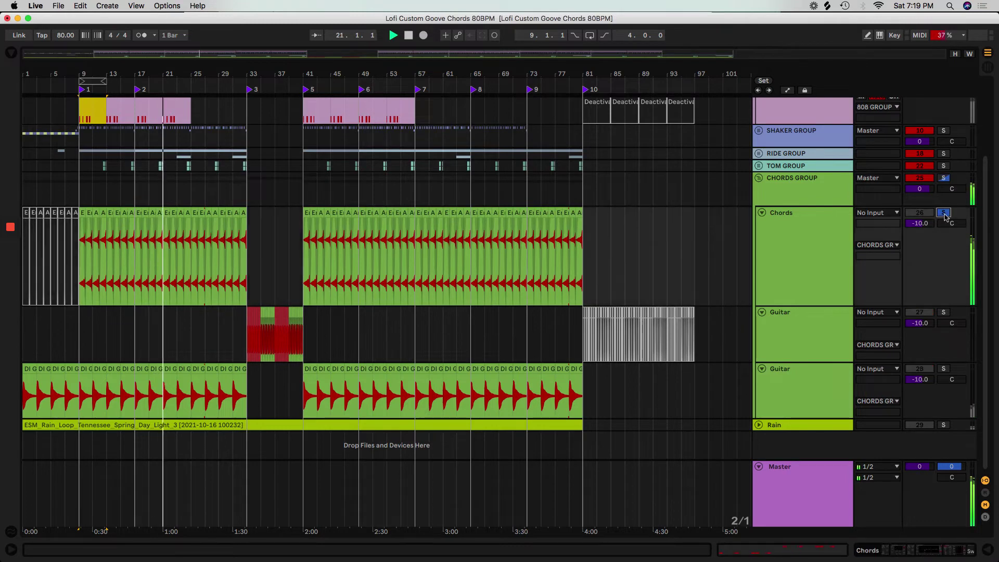
Step: Open the Chords track's Emaj7 clip at bar 9 and audition it at 0 st before restoring its pitch to -12 st
drag(89, 72, 314, 233)
double_click(225, 217)
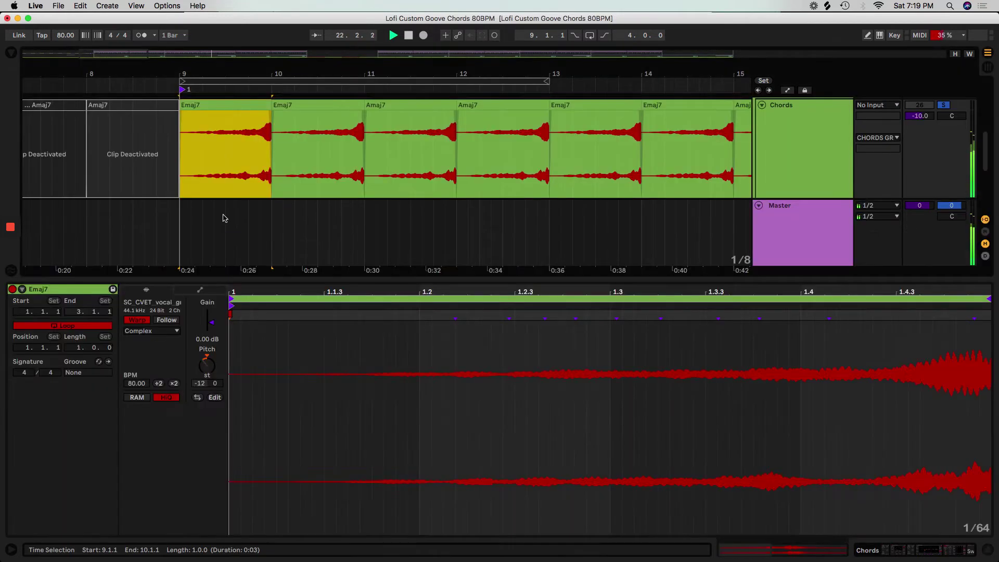
key(space)
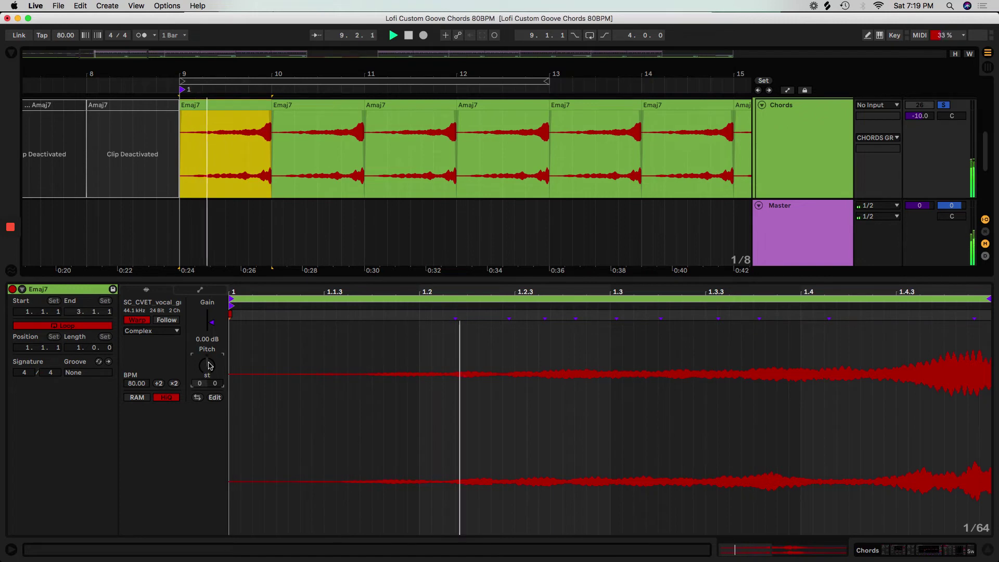
key(space)
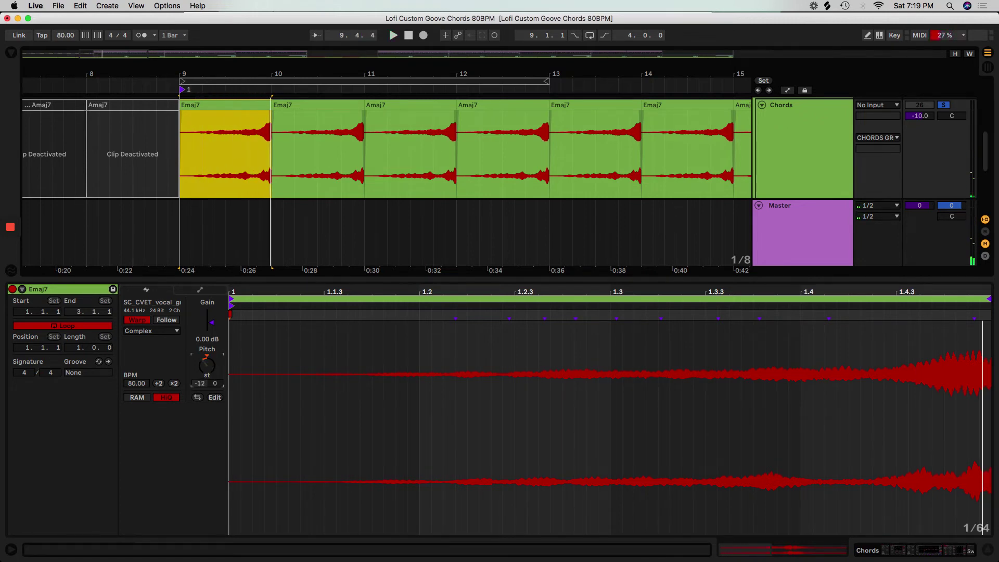
Step: Copy the Chords track's first Emaj7 clip to bar 8 with its pitch at 0 st and colour it red
drag(243, 78, 244, 32)
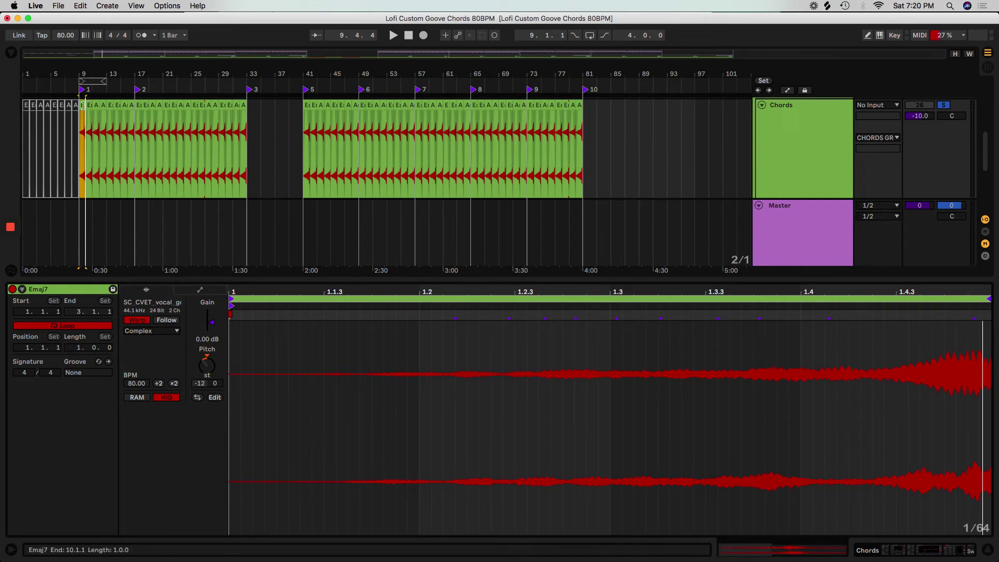
drag(82, 106, 75, 146)
right_click(76, 147)
click(81, 417)
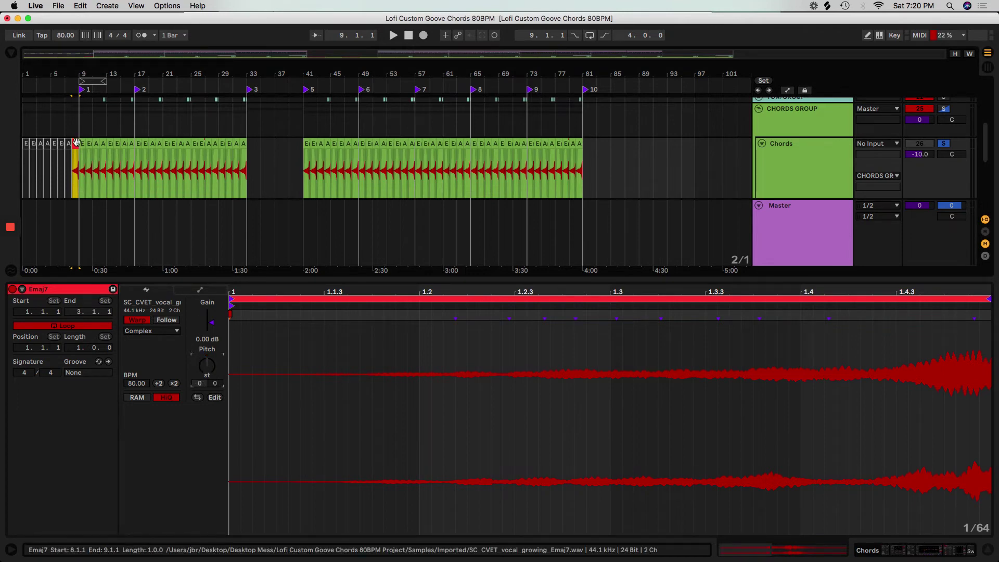
Step: Copy the red Emaj7 clip to bar 40 and play the lead-ins from bars 8 and 40, turning off the Chords solo in between
drag(76, 142, 300, 156)
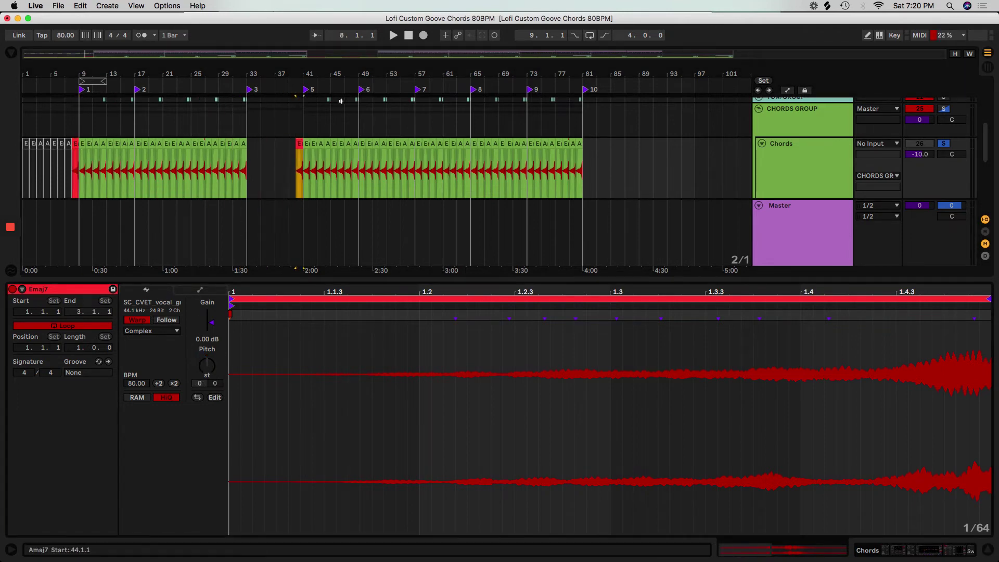
click(73, 138)
key(space)
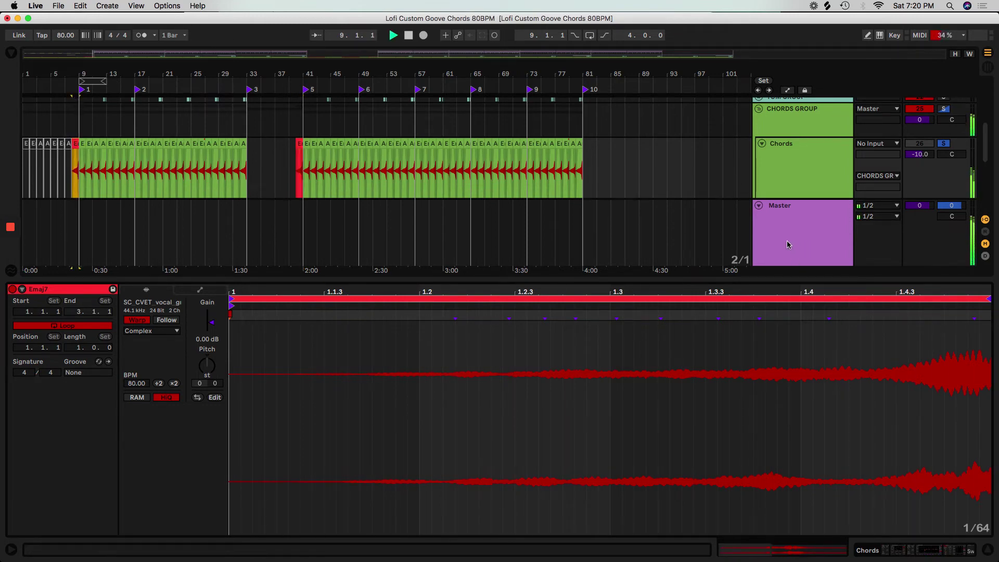
click(943, 143)
key(space)
click(299, 146)
key(space)
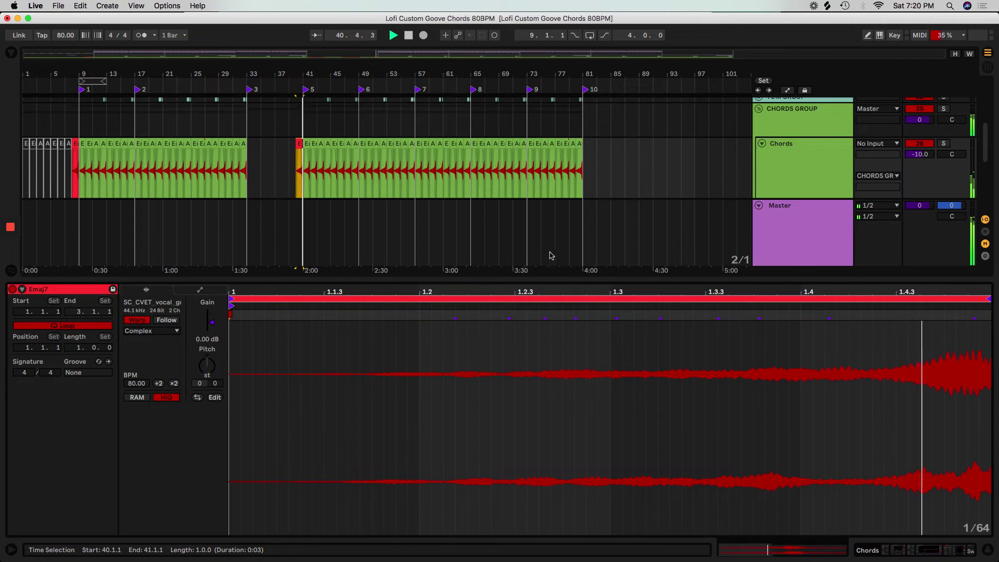
Step: Stop playback, hide the clip view and copy the red Emaj7 clip to bars 16, 24, 48, 56, 64 and 72
key(super+alt+l)
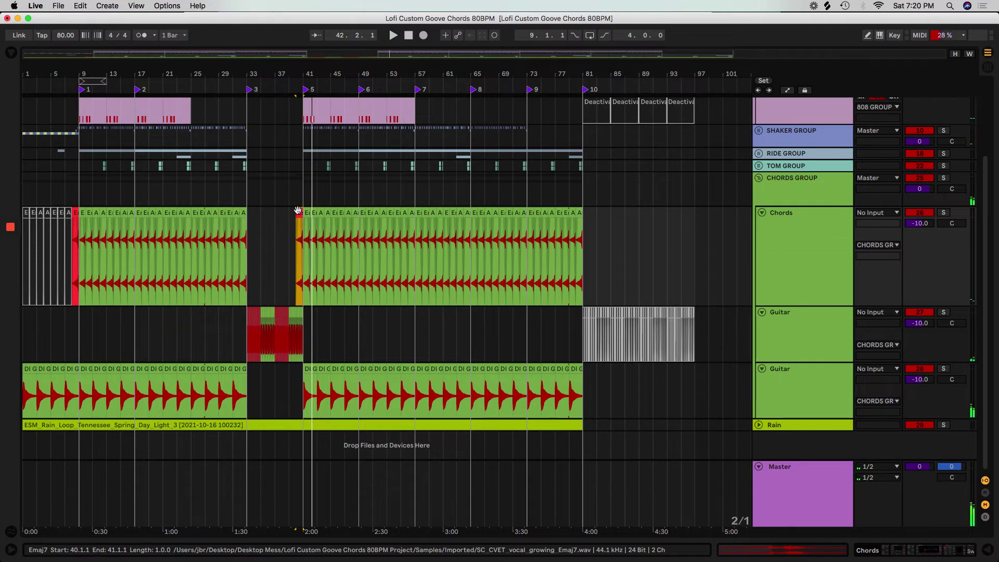
drag(297, 211, 411, 231)
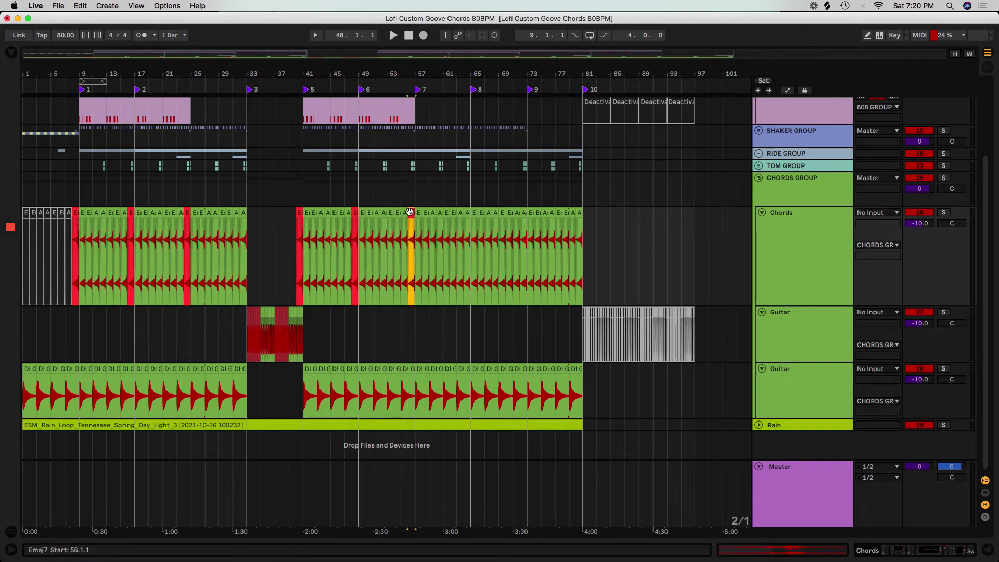
drag(412, 212, 522, 222)
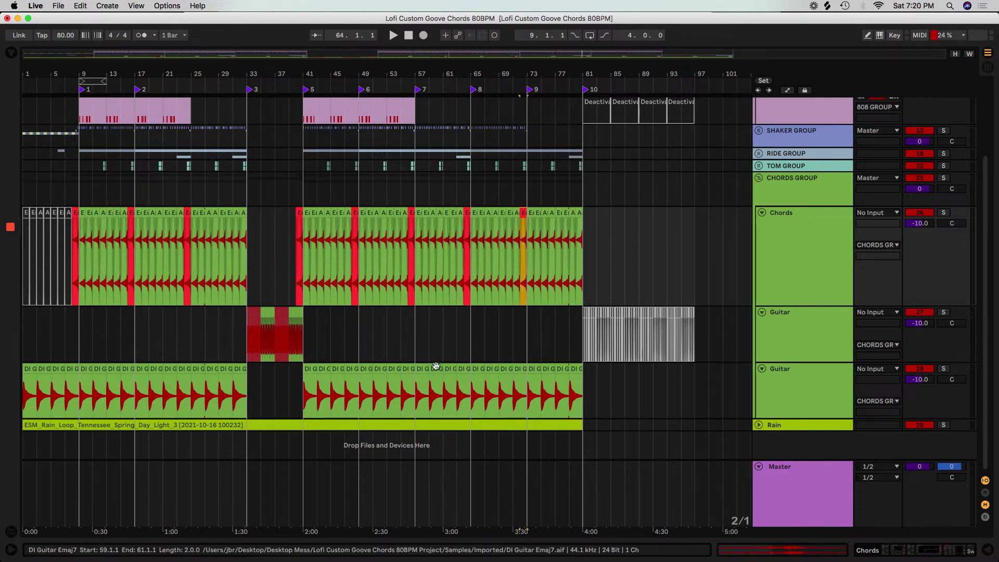
Step: Solo the Chords track and audition it on its own from bar 41
click(943, 212)
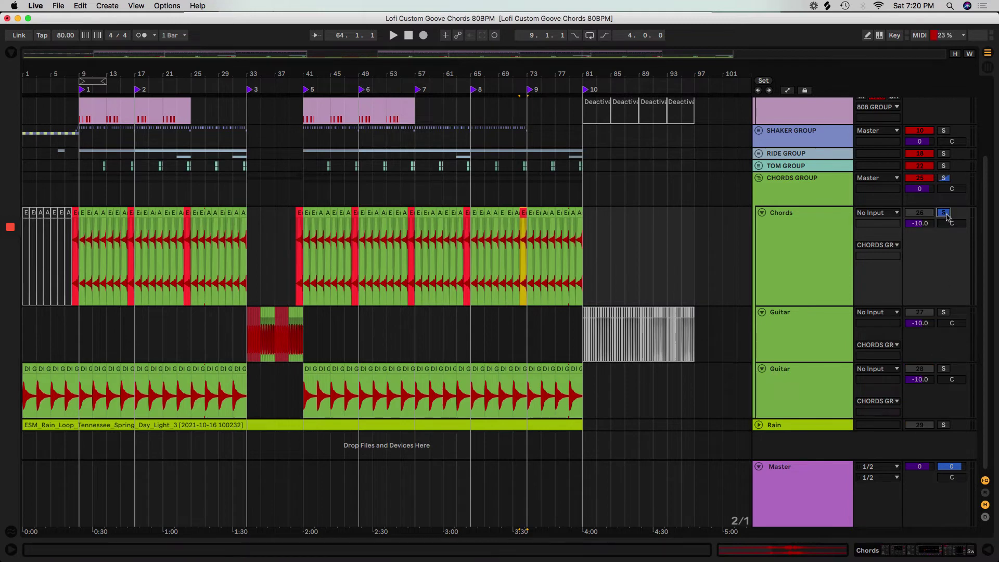
click(309, 371)
key(space)
click(943, 368)
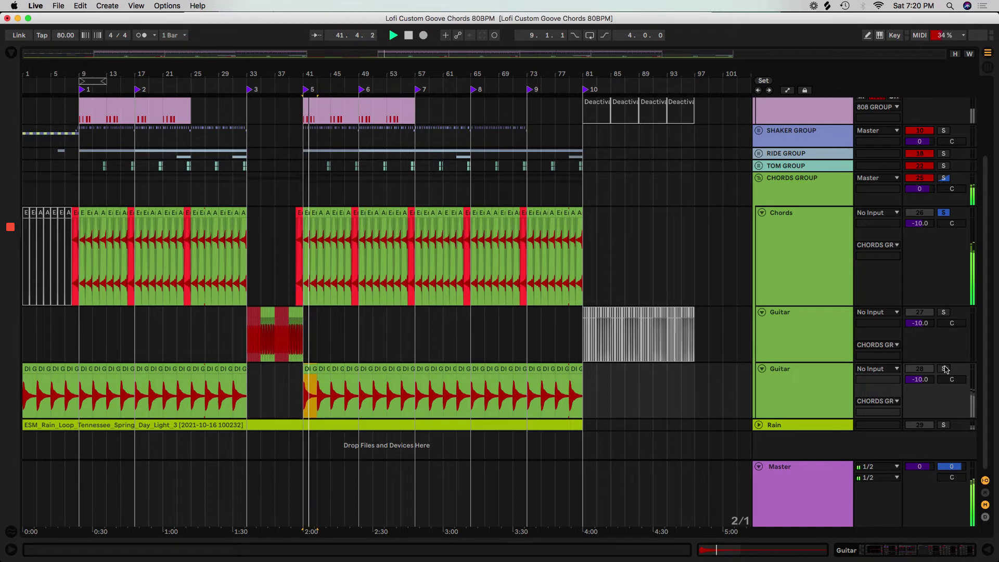
key(space)
key(space)
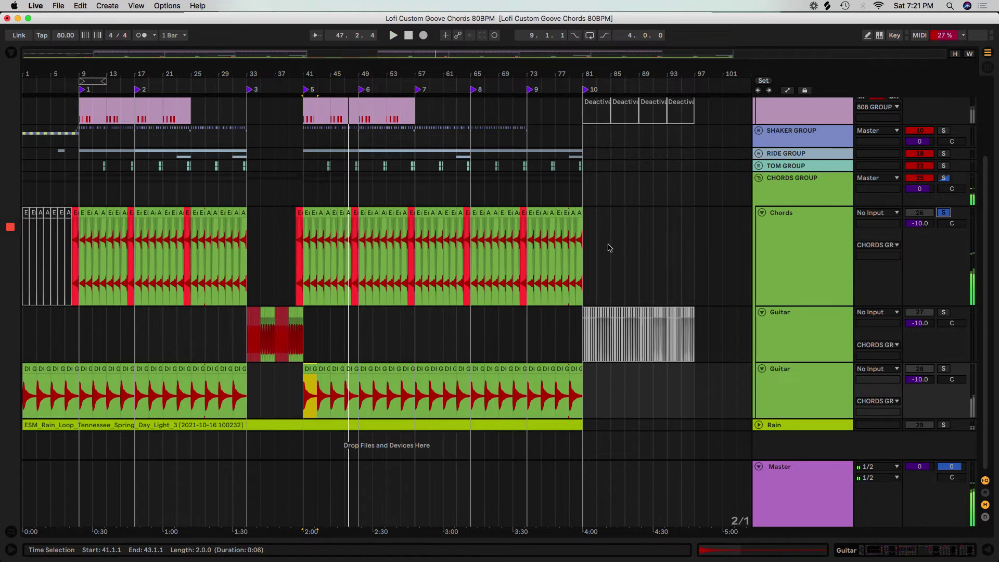
key(space)
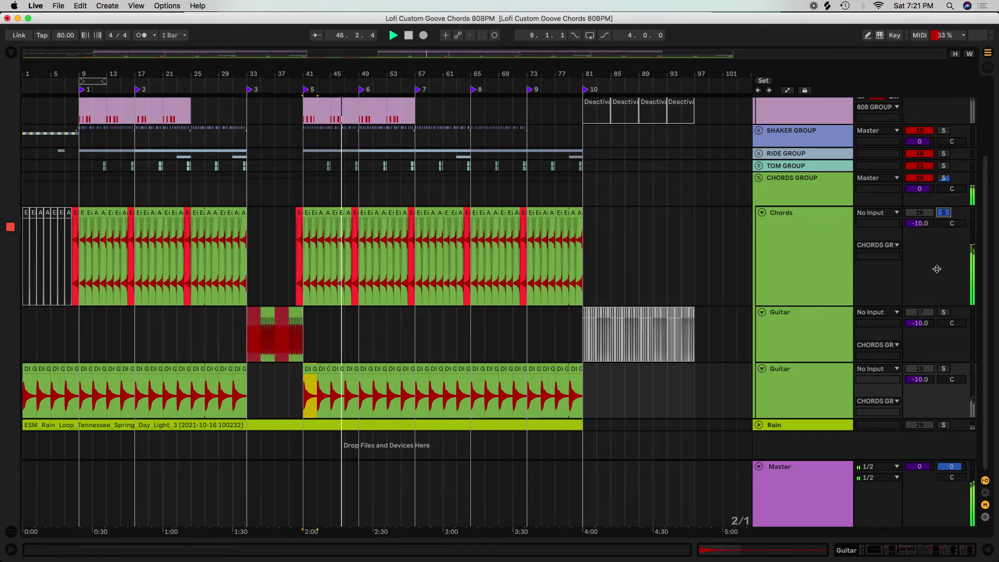
Step: Inspect the DI Guitar Emaj7 clip at bar 41 in the clip view and close the view again
double_click(308, 369)
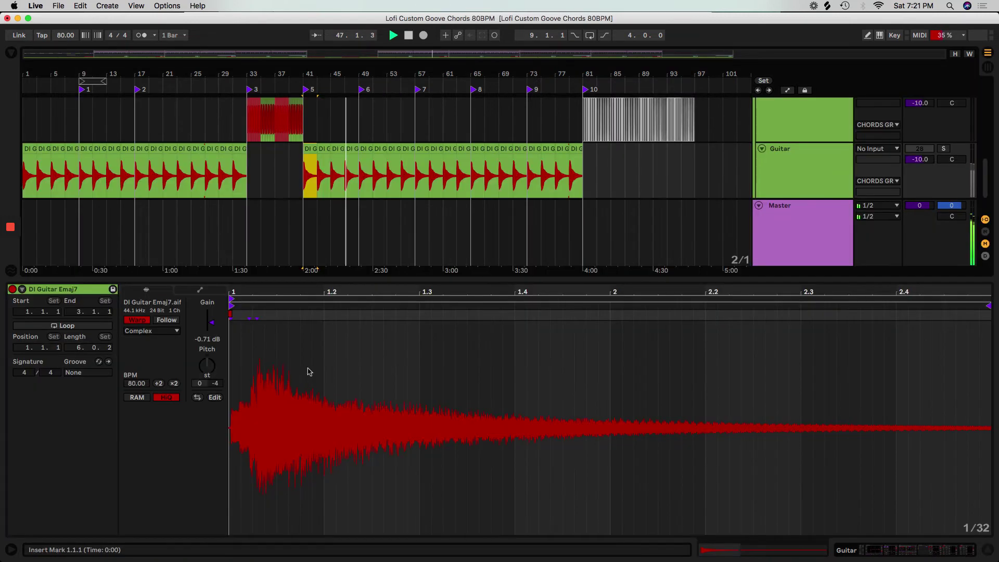
scroll(323, 256, down, 3)
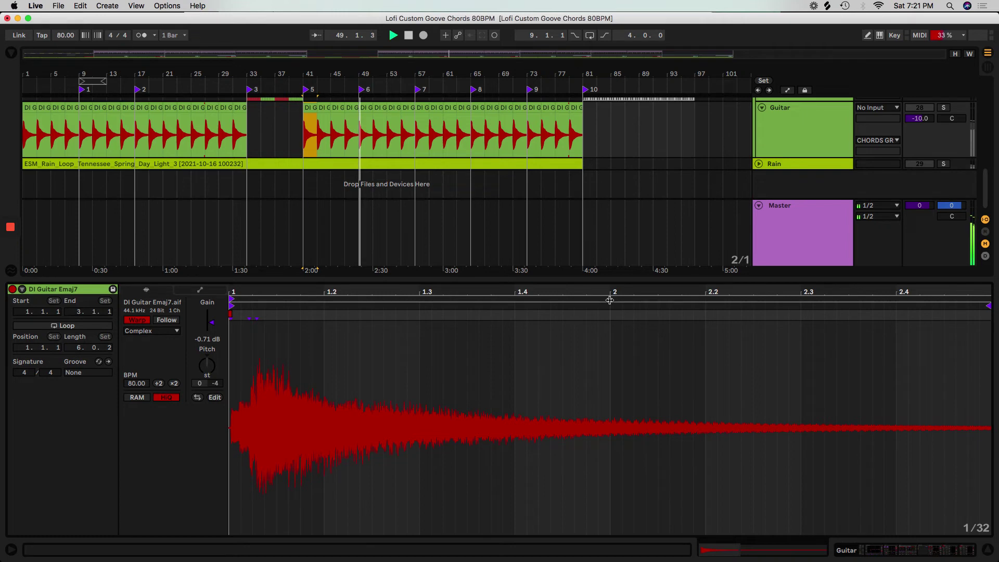
double_click(424, 277)
click(424, 280)
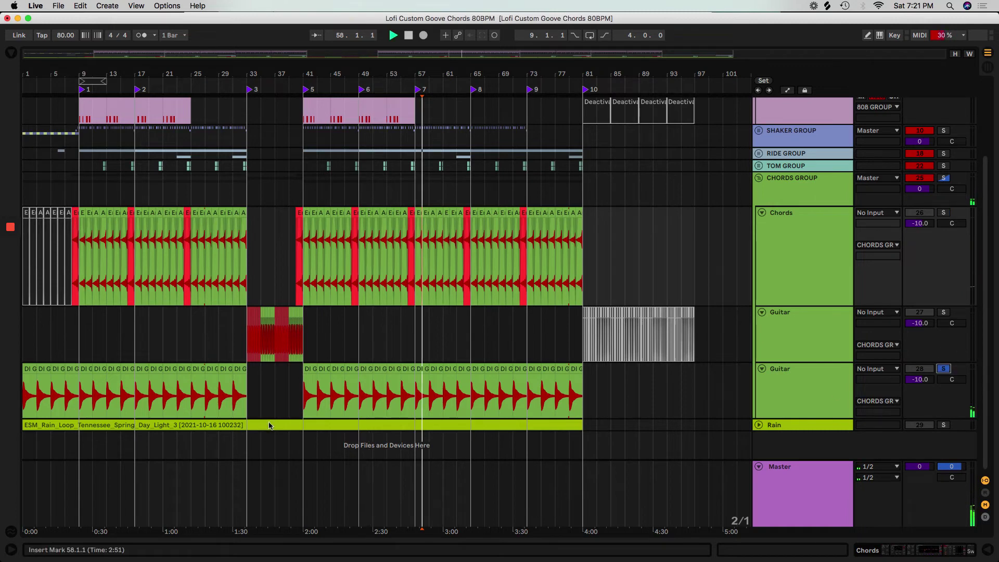
Step: Play the soloed lower Guitar track from bar 41 and compare the pitch settings of its DI Guitar Emaj7 clips at bars 41 and 43
click(310, 370)
key(space)
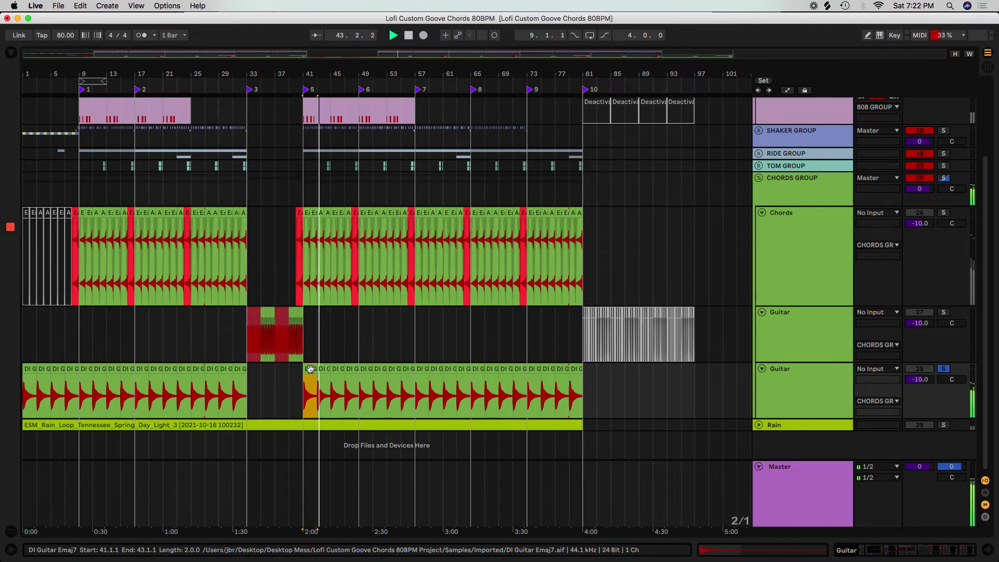
drag(314, 76, 246, 154)
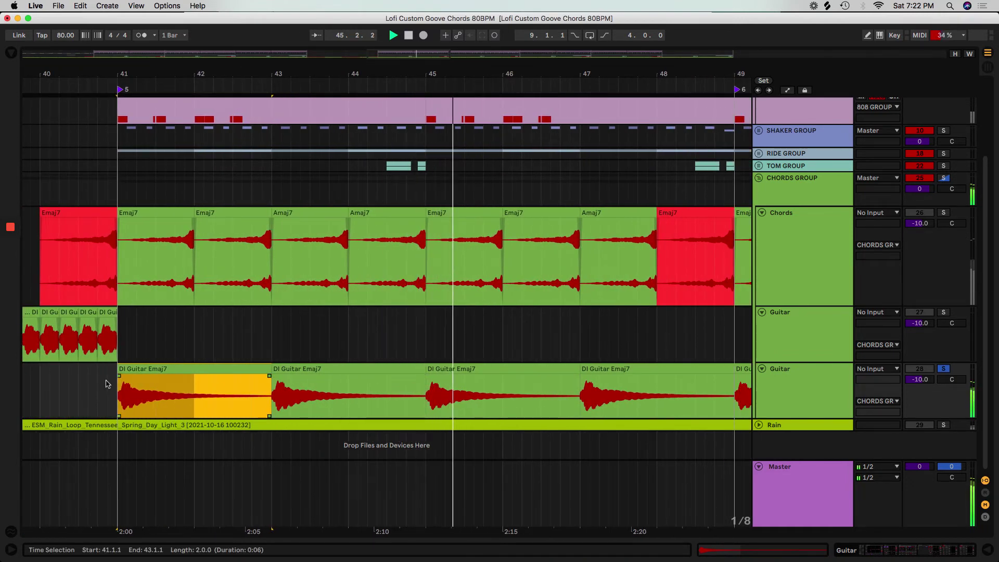
double_click(556, 392)
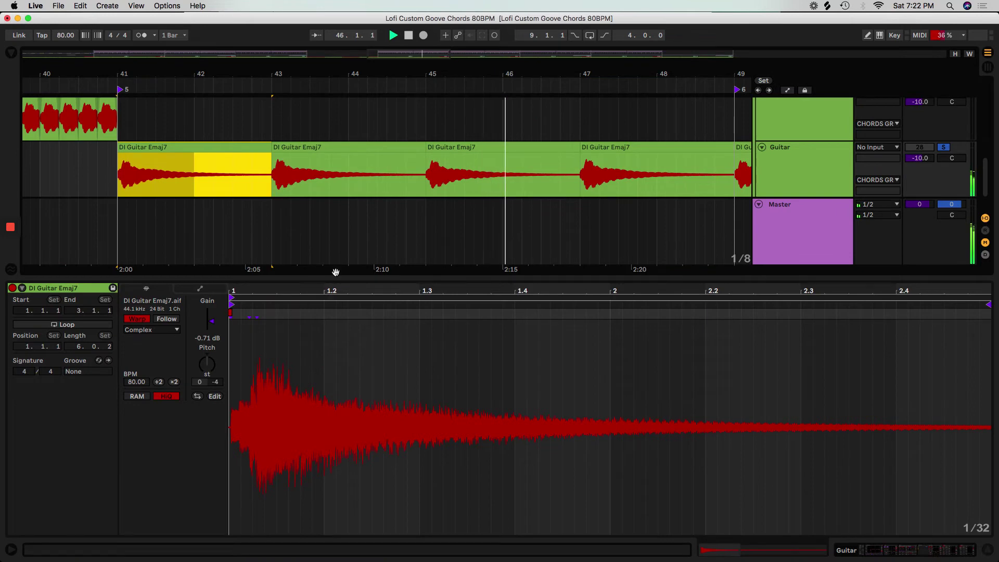
click(318, 148)
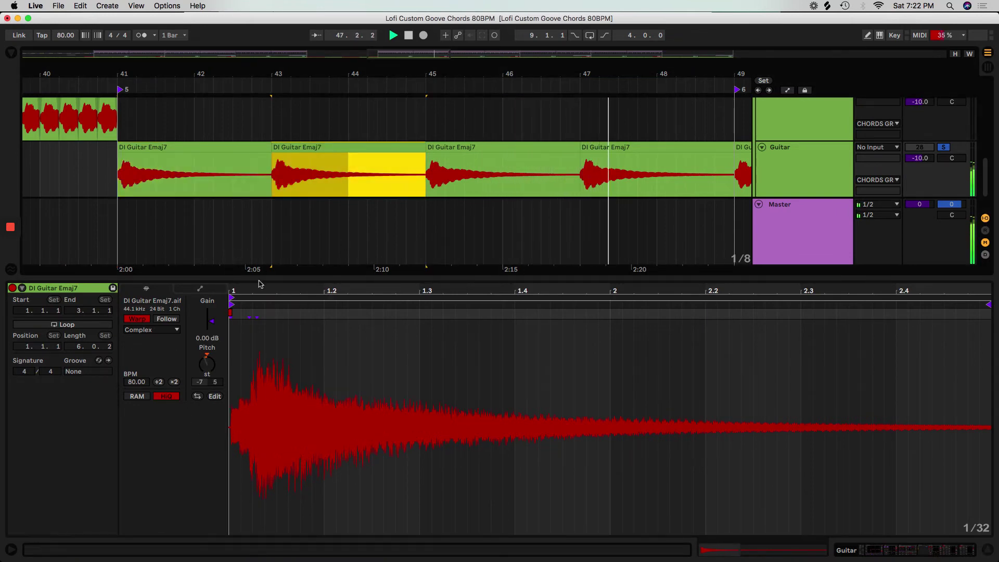
drag(260, 279, 259, 533)
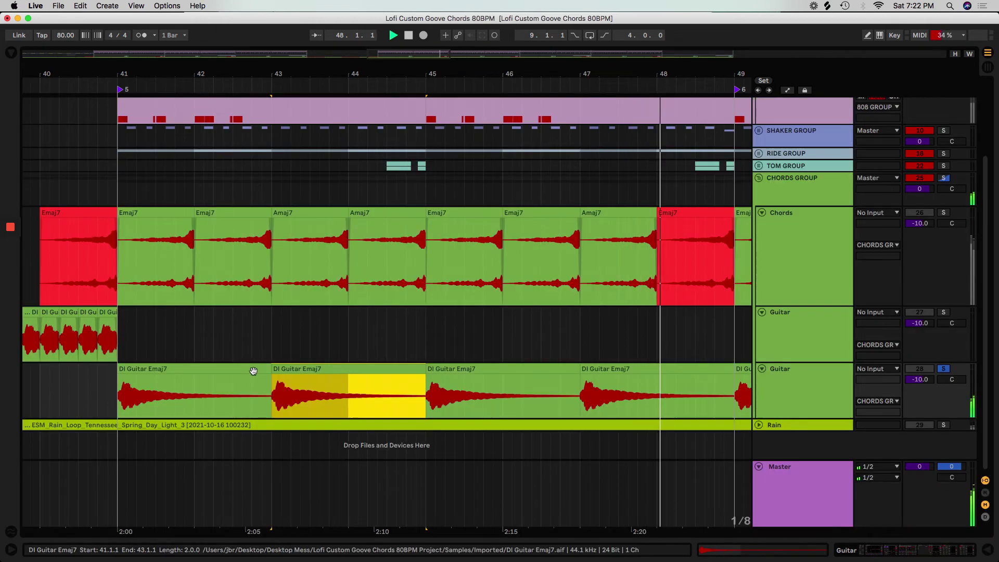
drag(269, 72, 47, 229)
key(w)
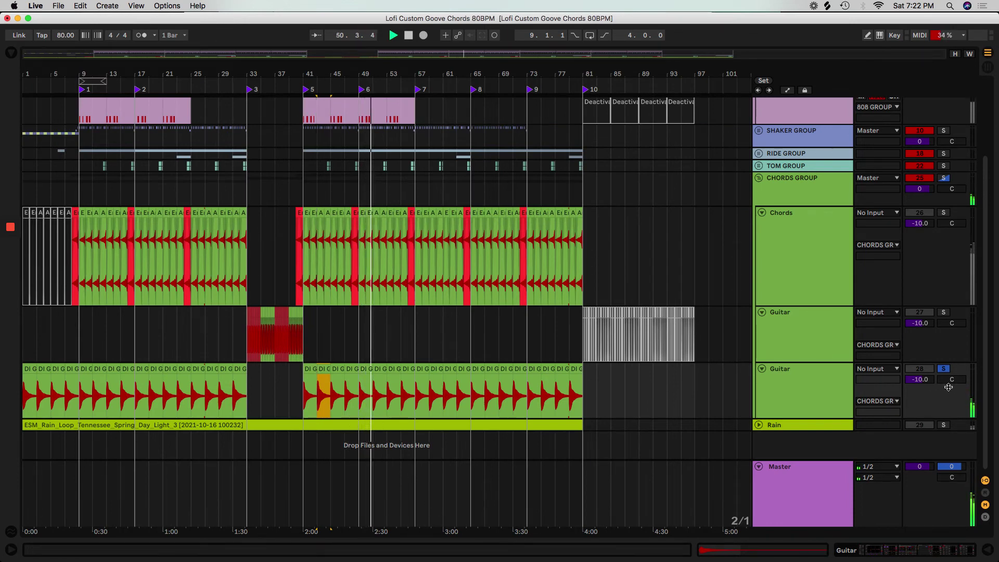
Step: Unfold and solo the Rain track, and examine its device chain and rain loop clip
click(759, 425)
click(943, 420)
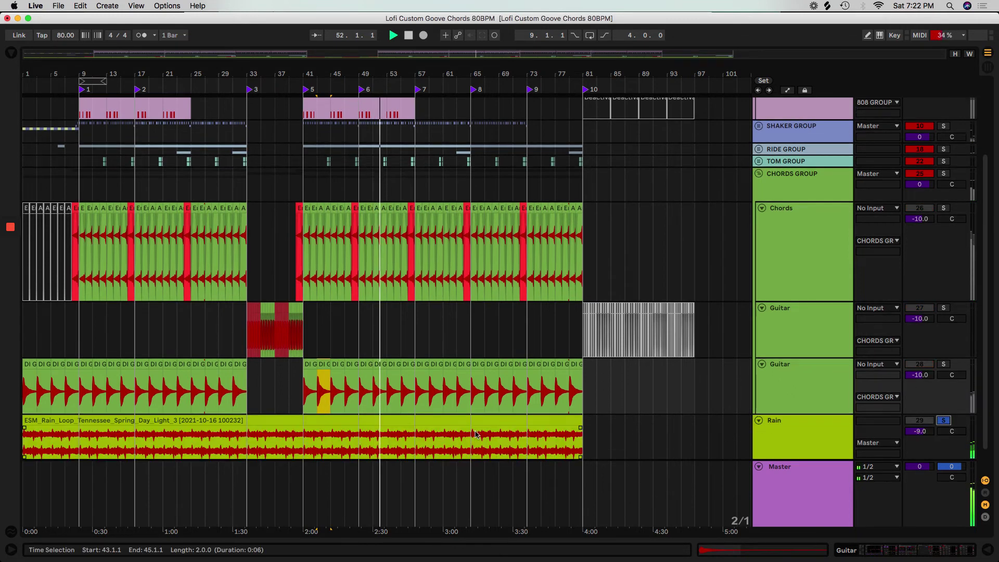
double_click(781, 424)
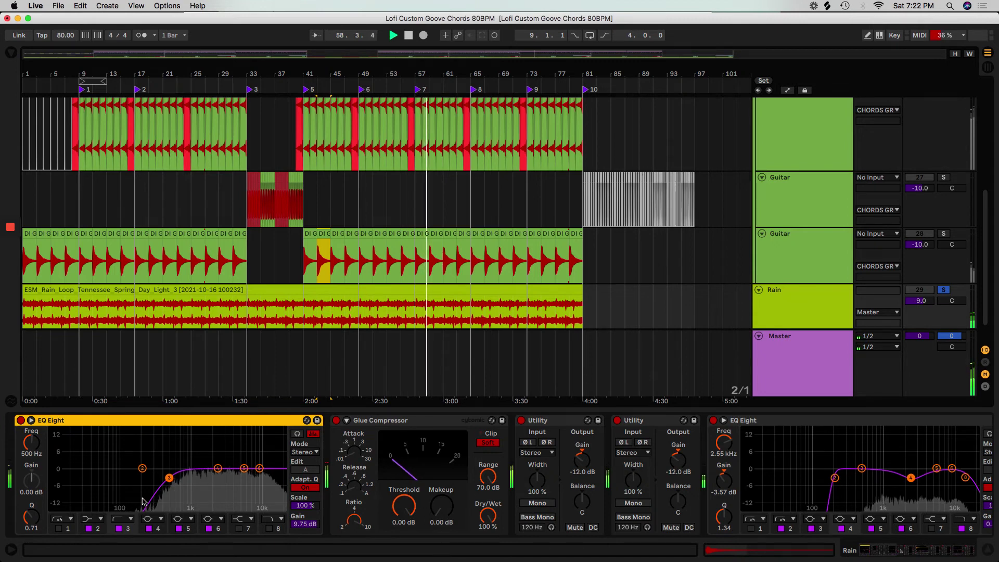
double_click(171, 301)
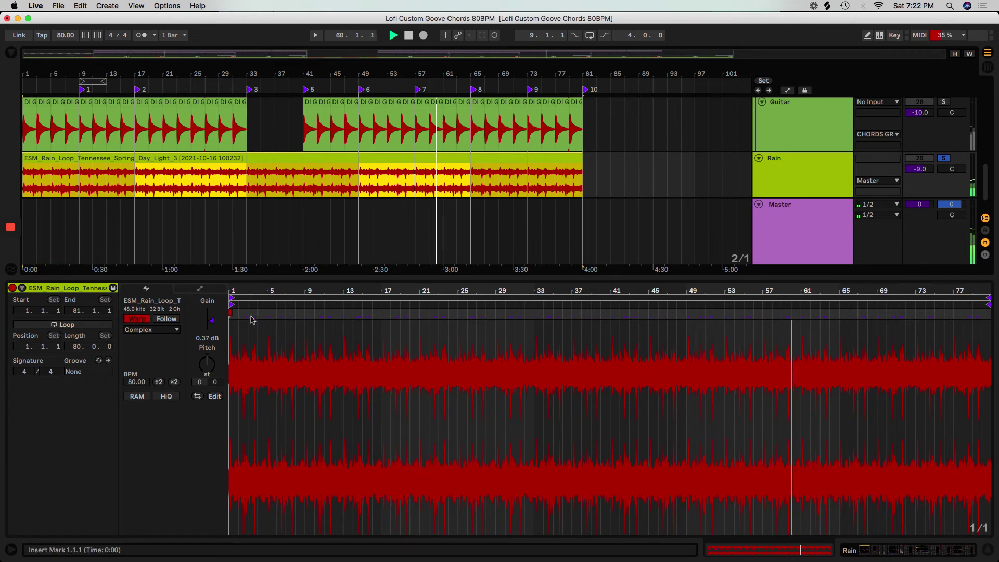
key(shift+Tab)
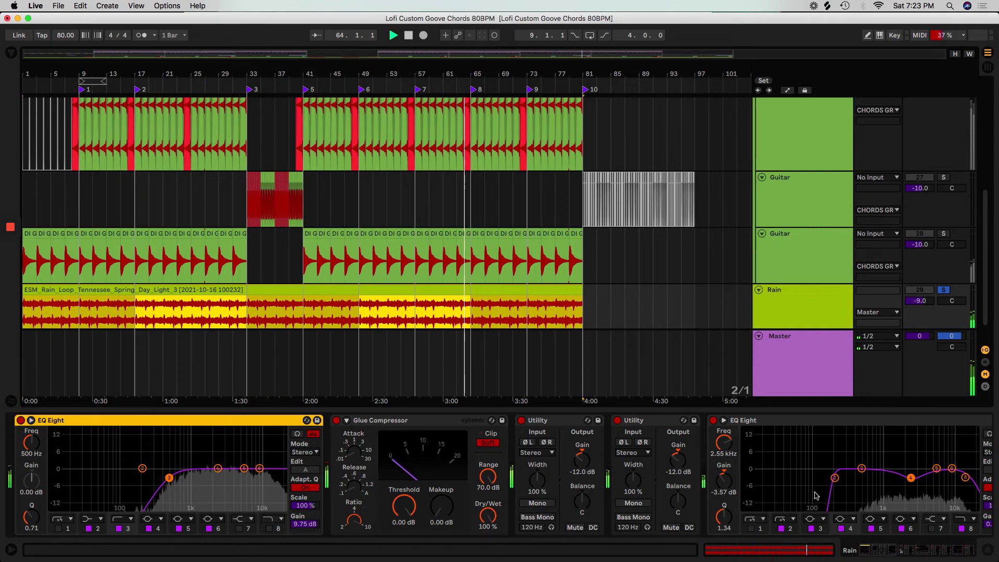
Step: On the Rain track's second EQ Eight, set band 4 to 2.50 kHz, -6 dB gain and a Q of 3.06
click(959, 554)
drag(957, 555, 906, 554)
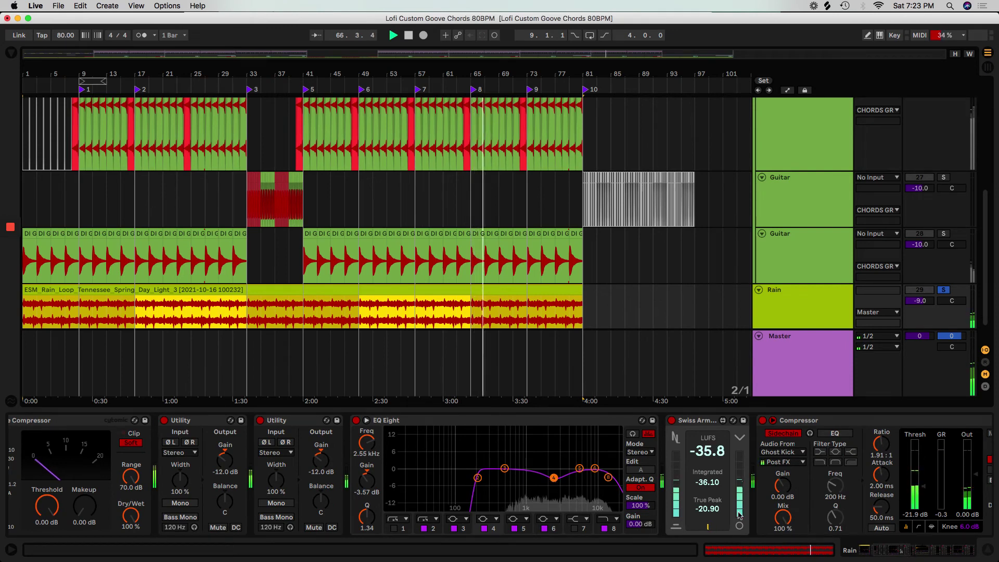
drag(557, 479, 557, 481)
click(369, 492)
text(-6)
key(Return)
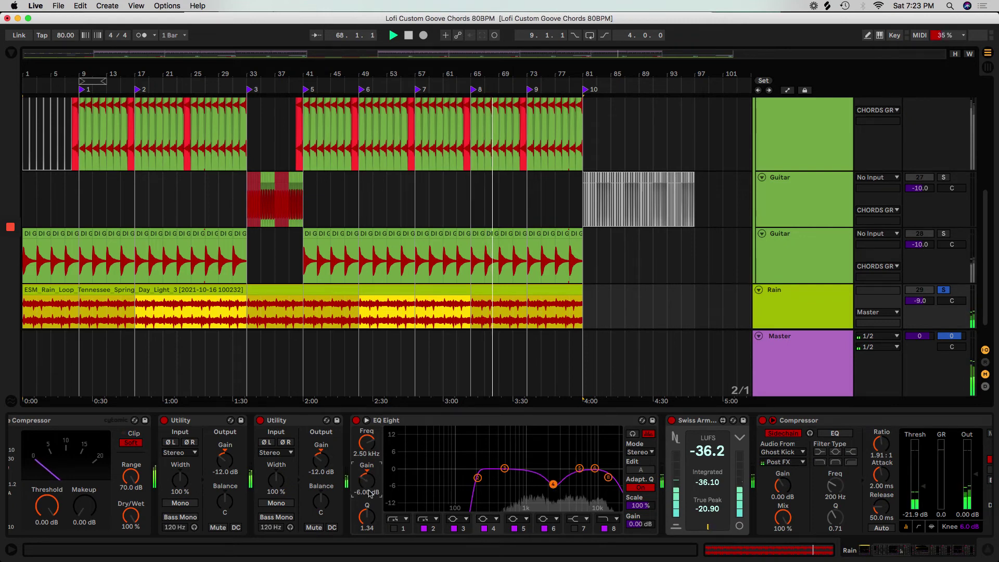
drag(367, 520, 367, 504)
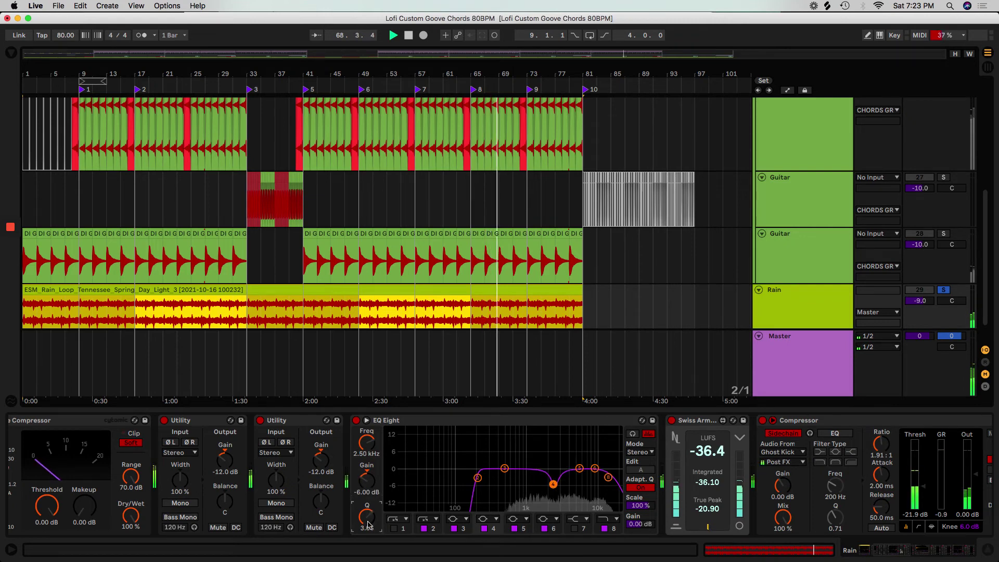
Step: Examine the sidechain compressors and the last EQ Eight at the end of the Rain track's device chain
click(689, 434)
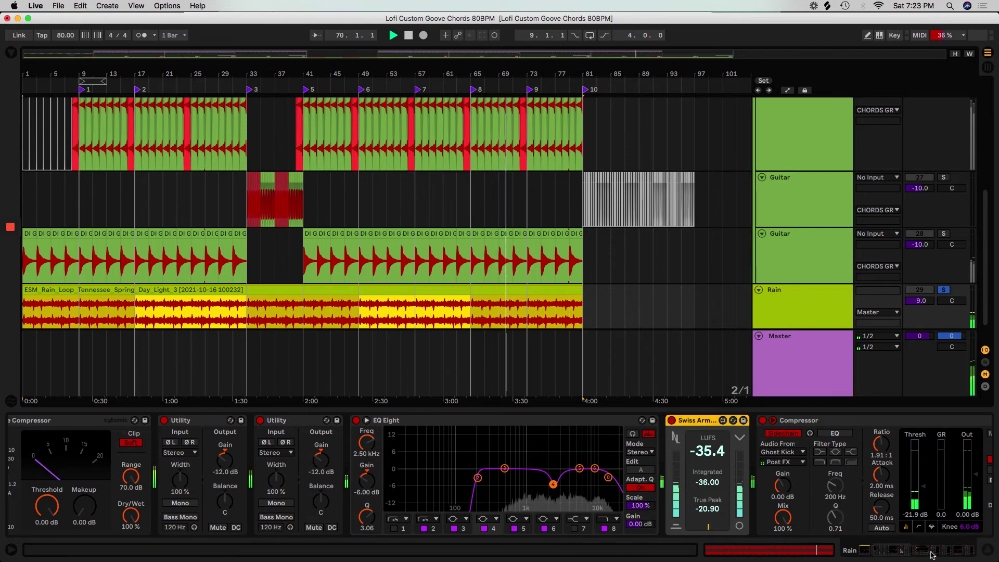
click(953, 551)
click(974, 549)
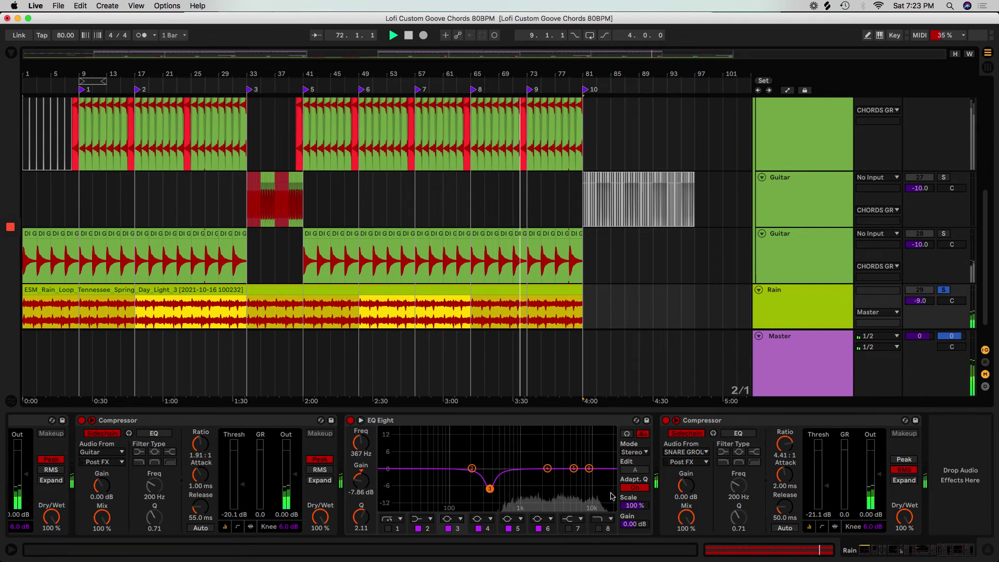
Step: Examine the Hybrid Reverb on the Rain track and look up its preset folder among the Core Library audio effects
mouse_move(899, 550)
mouse_down()
mouse_move(979, 554)
mouse_move(880, 558)
mouse_move(896, 557)
mouse_up()
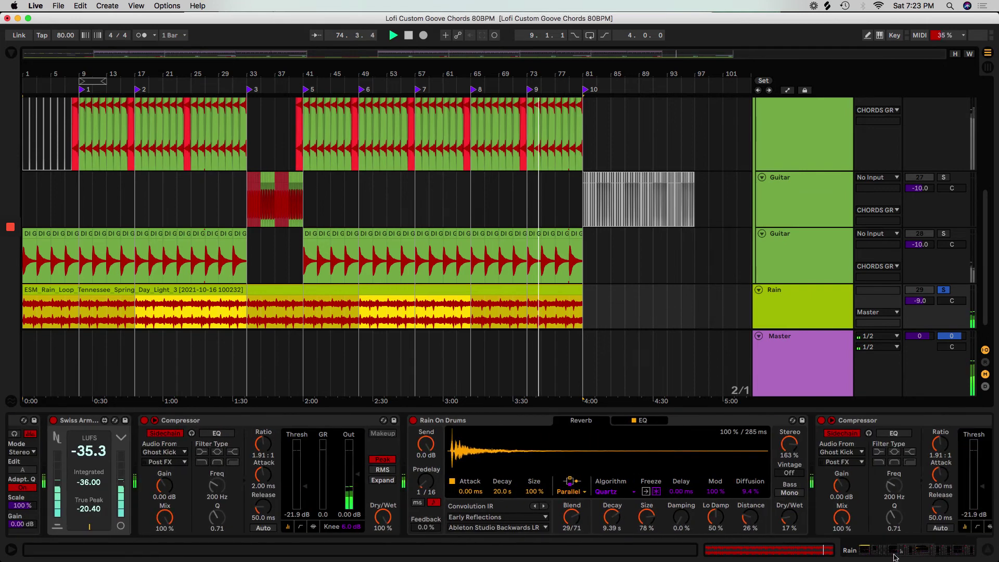
click(416, 427)
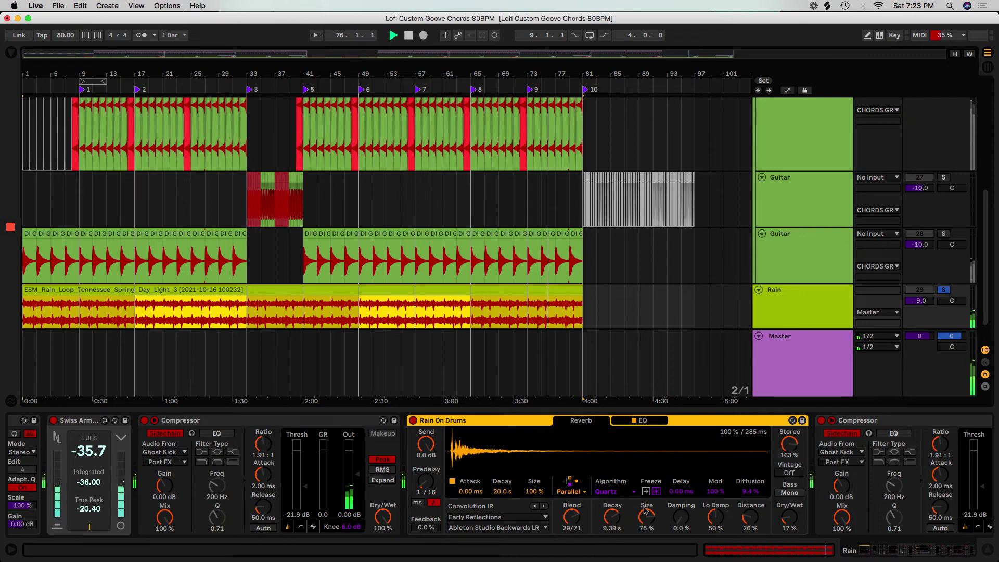
key(q)
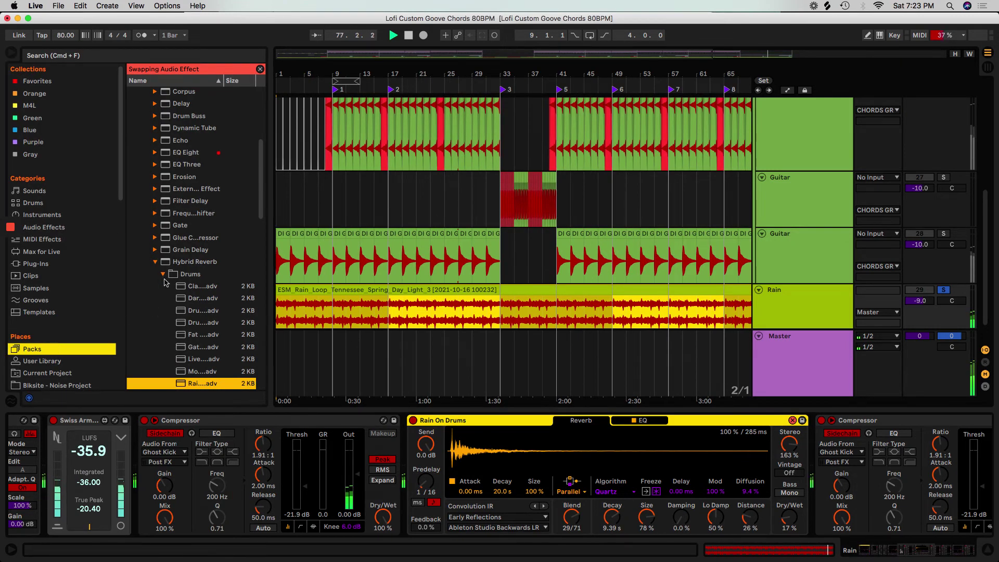
scroll(167, 264, up, 5)
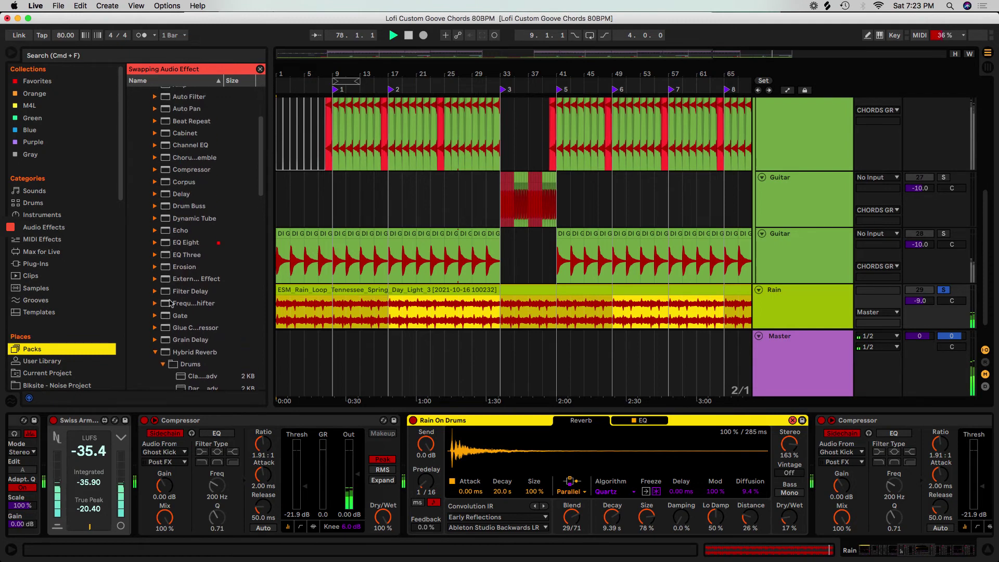
click(181, 330)
scroll(196, 350, down, 3)
scroll(195, 350, down, 3)
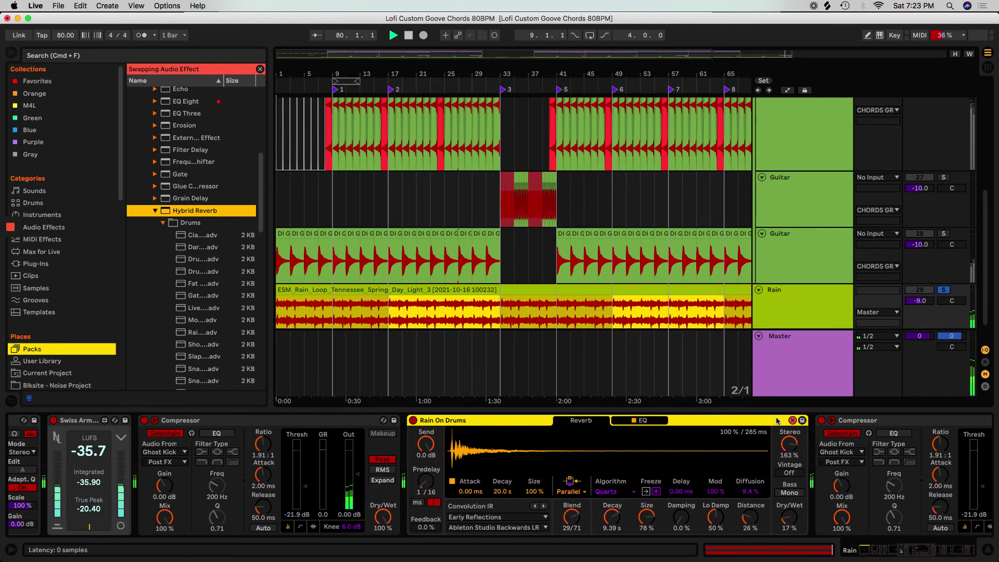
Step: Locate the reverb's loaded preset, Rain On Drums.adv, in the Hybrid Reverb Drums folder and widen the browser to show full names
click(792, 421)
click(792, 421)
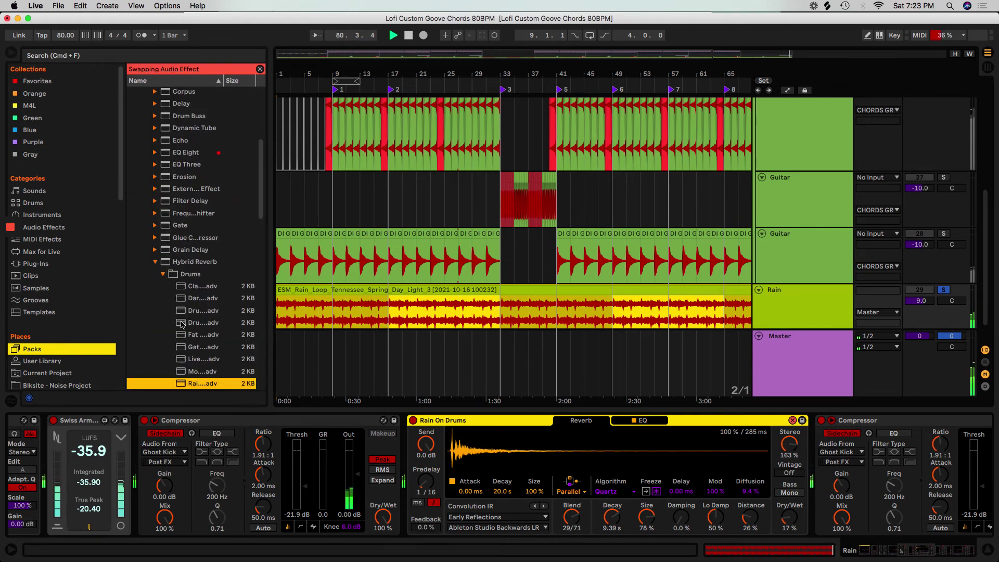
scroll(191, 308, down, 1)
scroll(192, 339, down, 1)
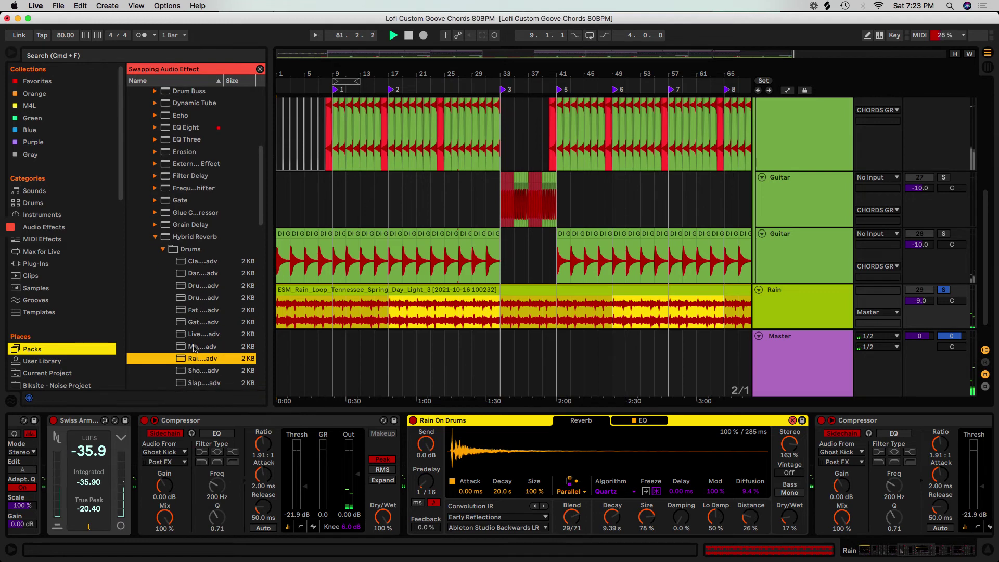
drag(271, 358, 390, 367)
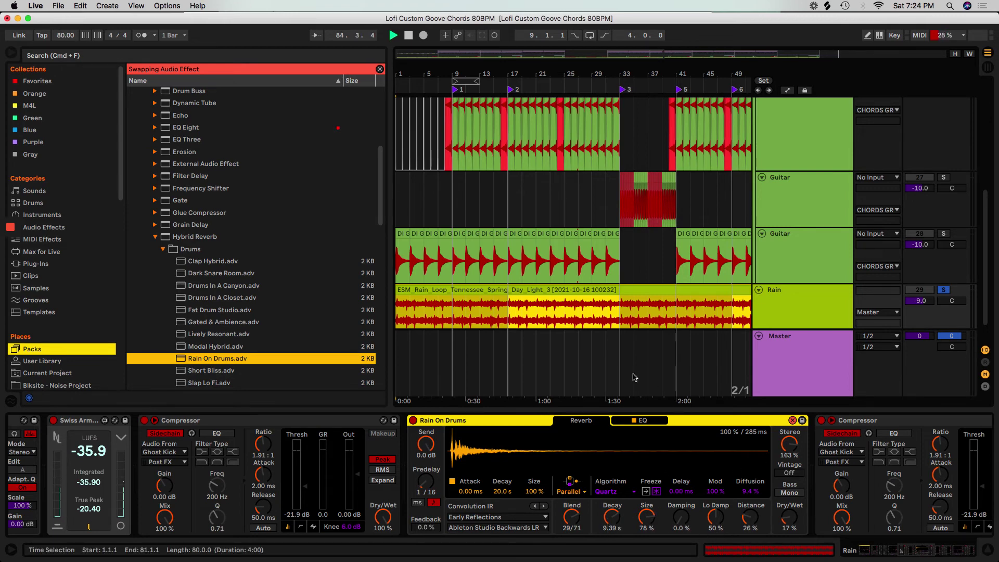
Step: Inspect the Rain On Drums reverb's EQ page and review the compressors and EQ Eight at the end of the Rain chain
click(643, 421)
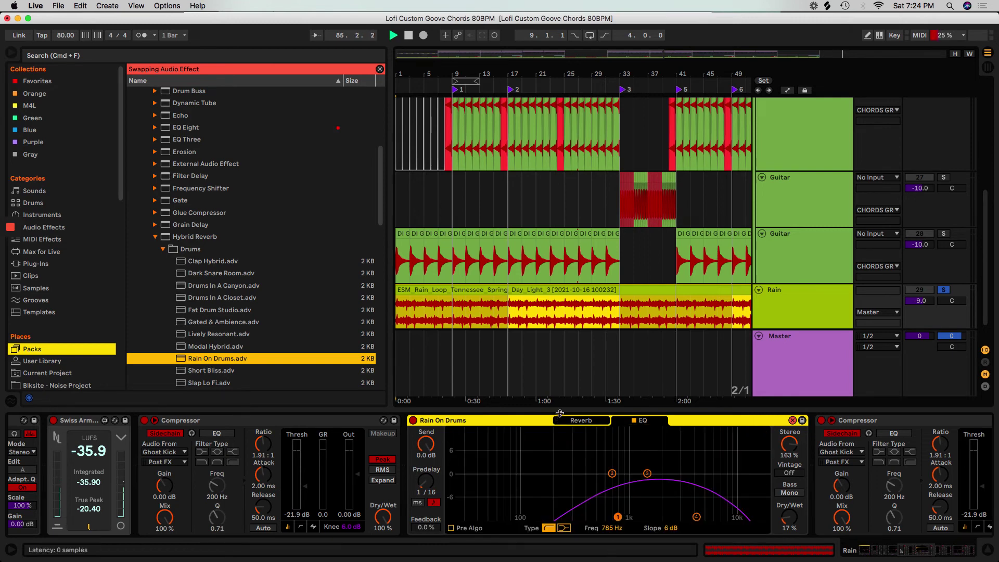
click(583, 420)
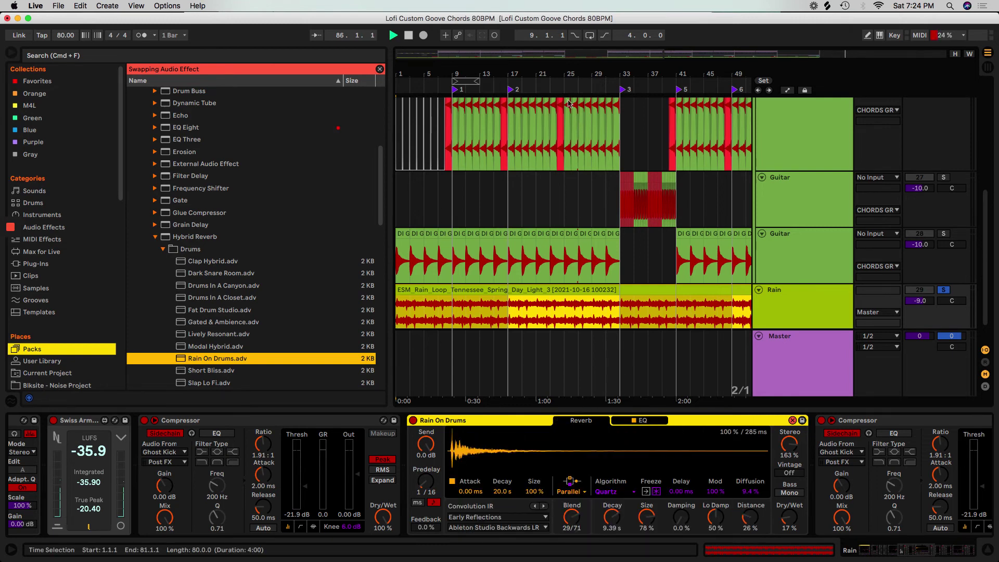
drag(561, 73, 531, 37)
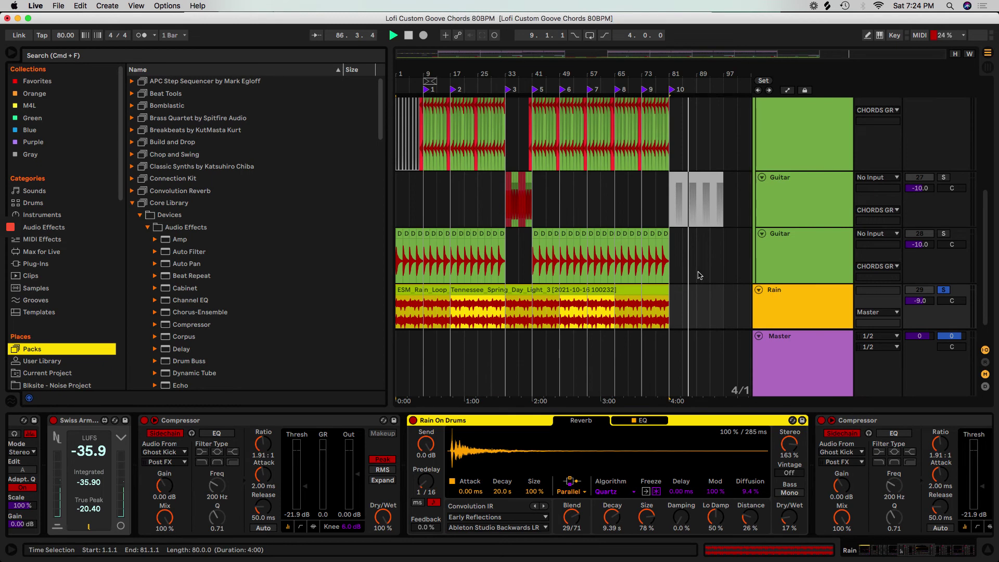
drag(921, 553, 954, 554)
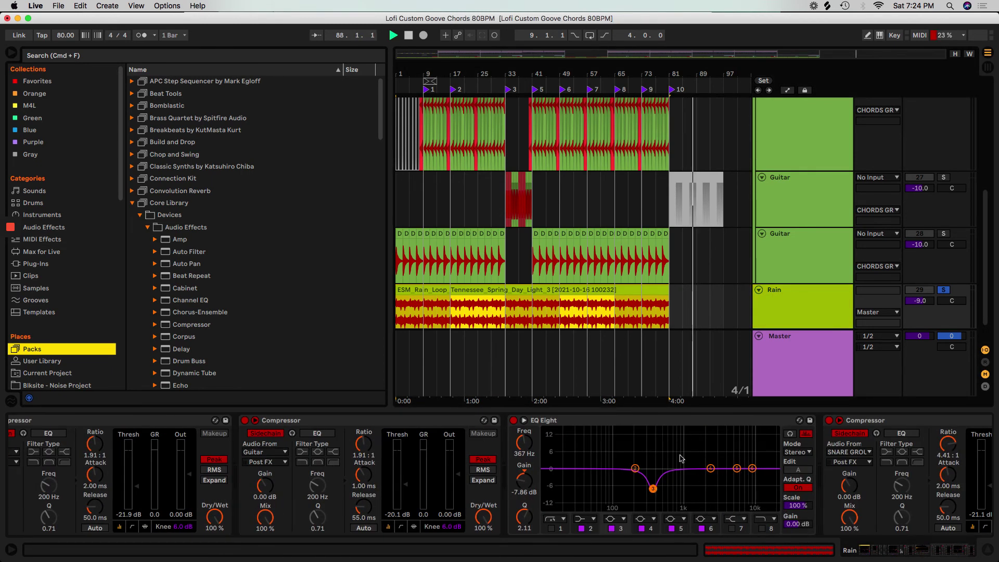
drag(945, 551, 966, 553)
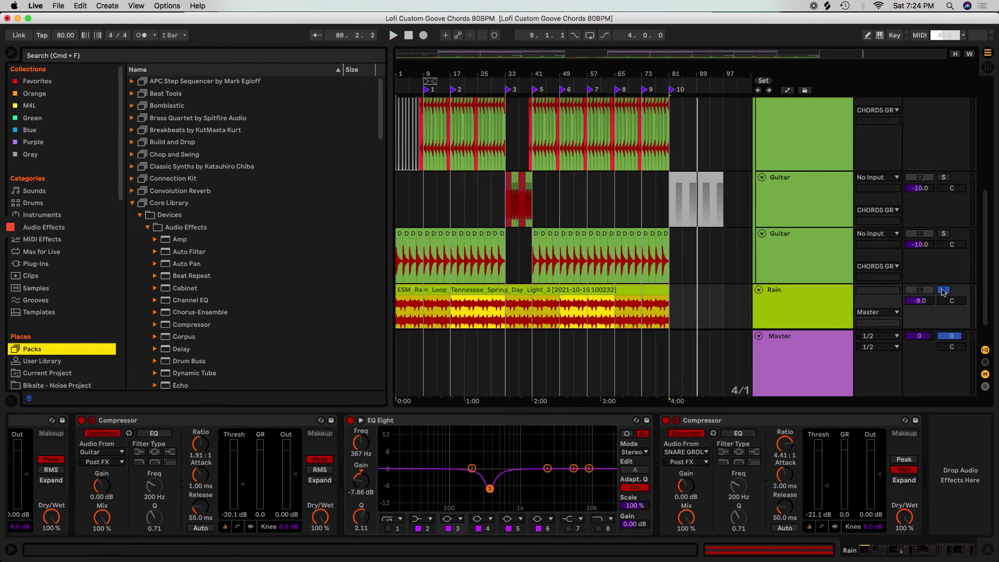
Step: Play the soloed Rain track from the start and from bar 9 with its volume at 0 dB, and view the Master devices
click(512, 289)
key(space)
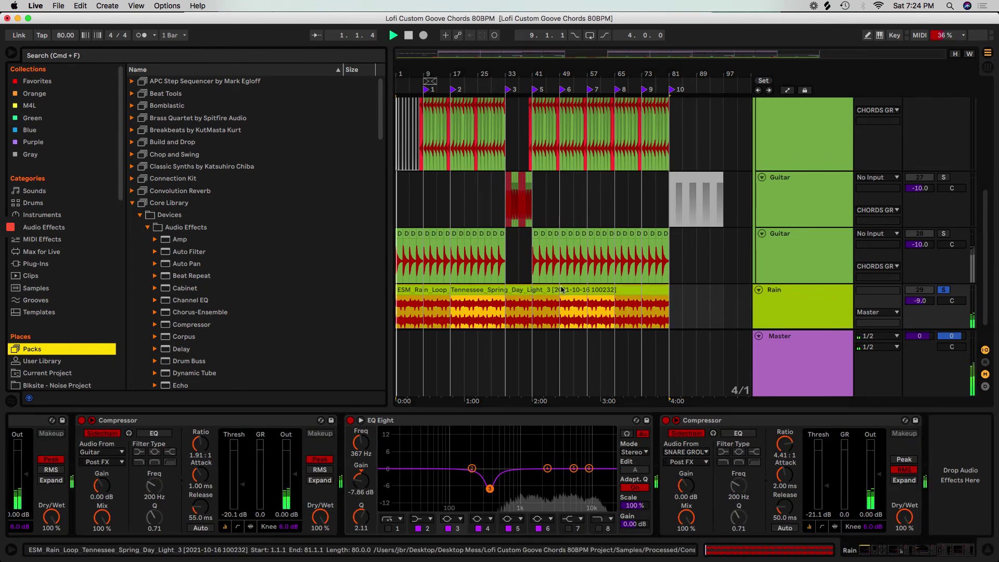
scroll(442, 219, up, 5)
key(space)
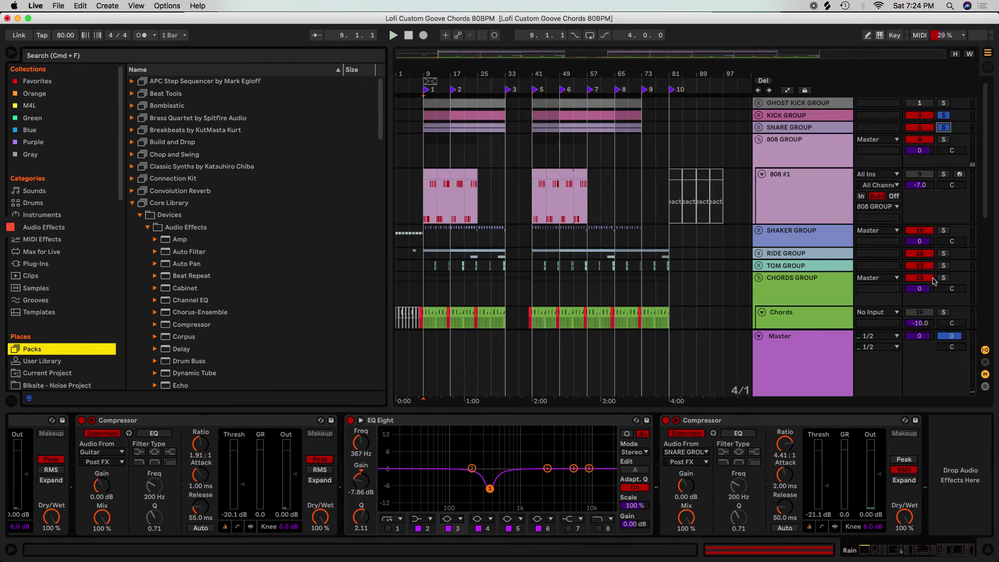
scroll(933, 278, down, 5)
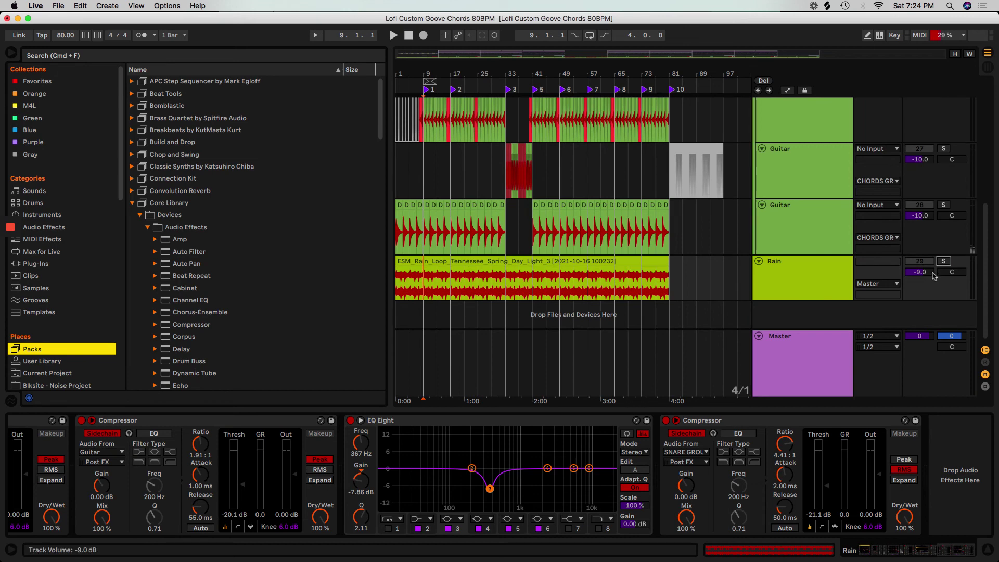
key(space)
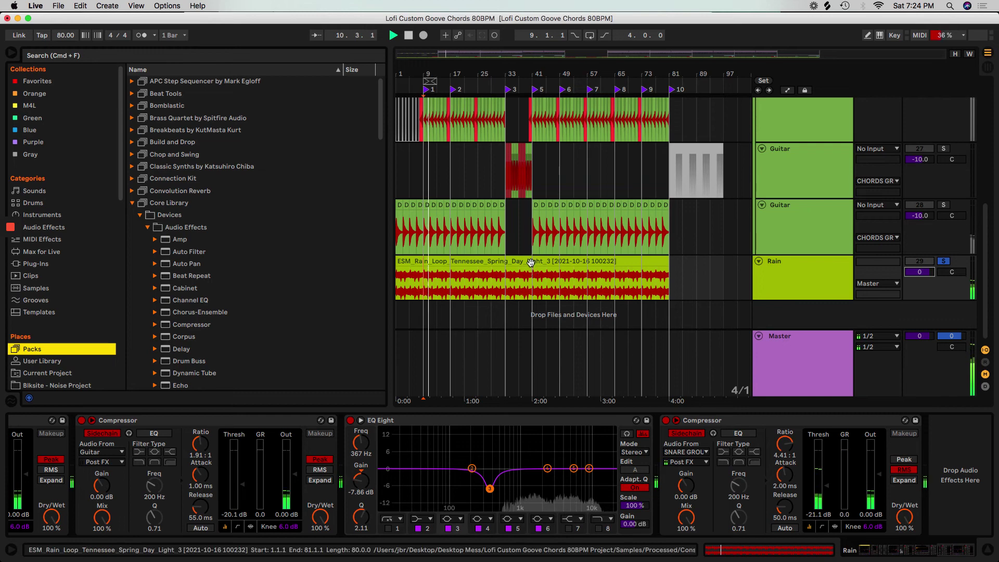
click(803, 371)
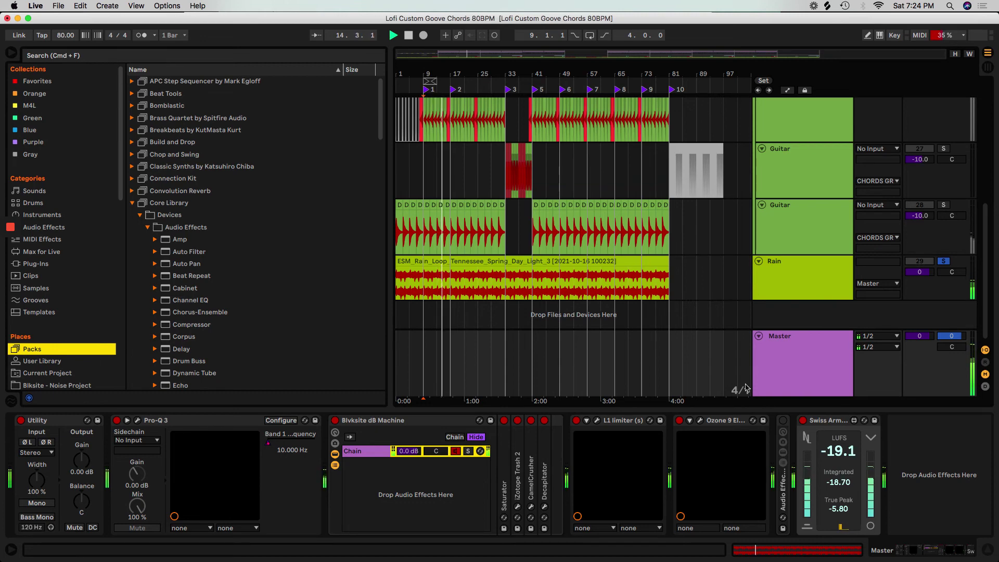
key(space)
Step: Take the Rain track out of solo and set its volume to 6 dB
click(943, 261)
click(931, 273)
text(6)
key(Return)
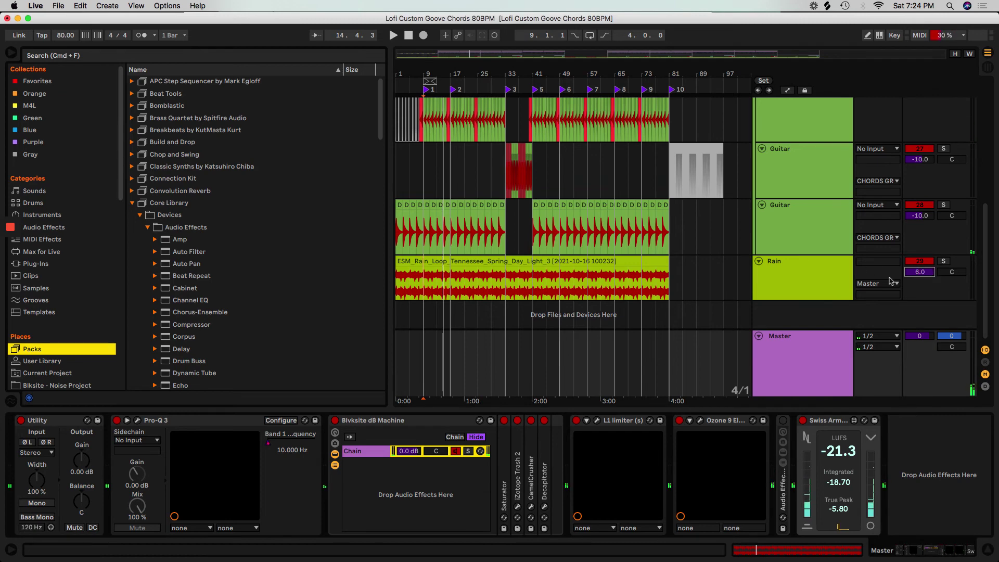
click(425, 91)
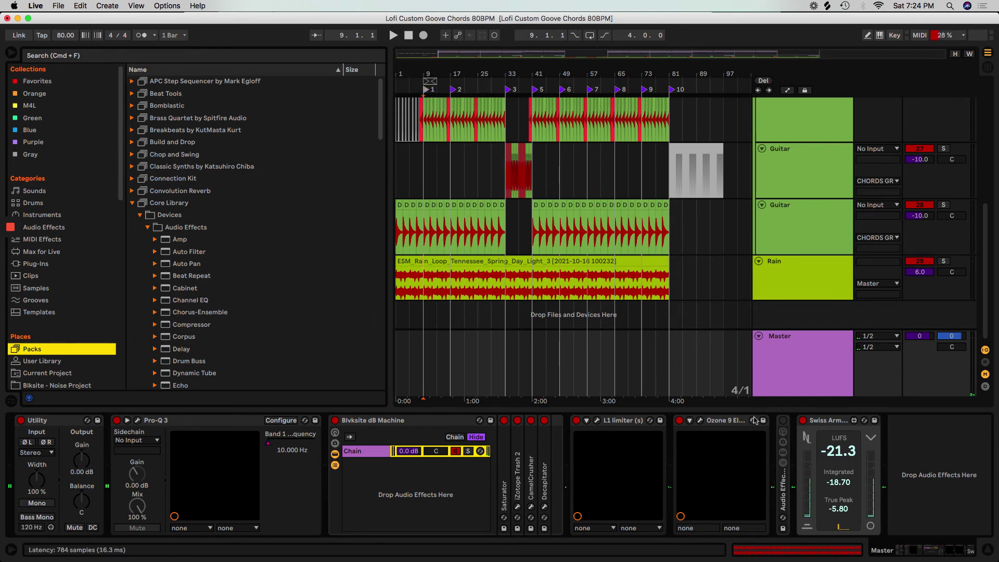
Step: Set the arrangement loop to bars 41 through 65 and play the full mix over that section
drag(502, 407, 504, 468)
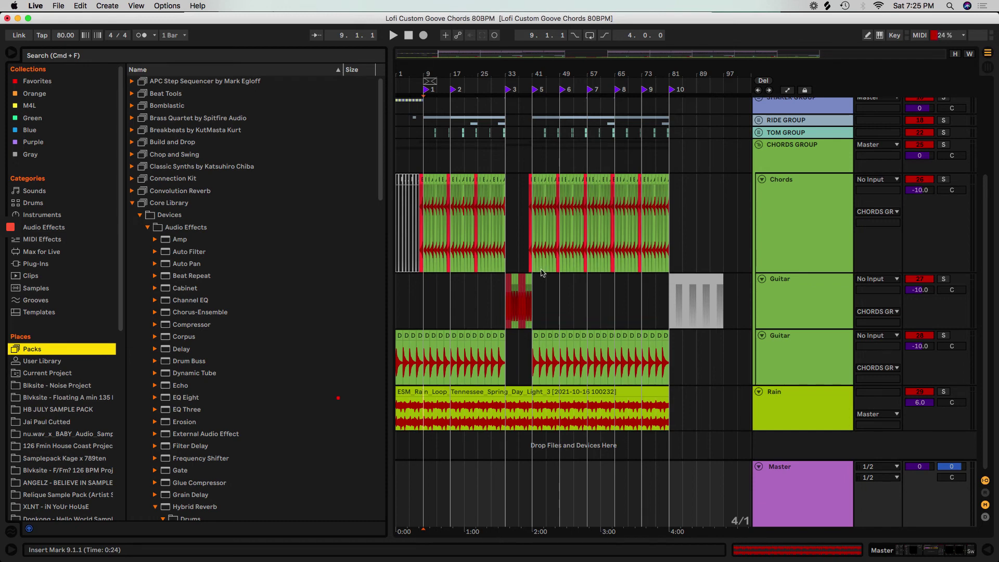
drag(425, 135, 615, 131)
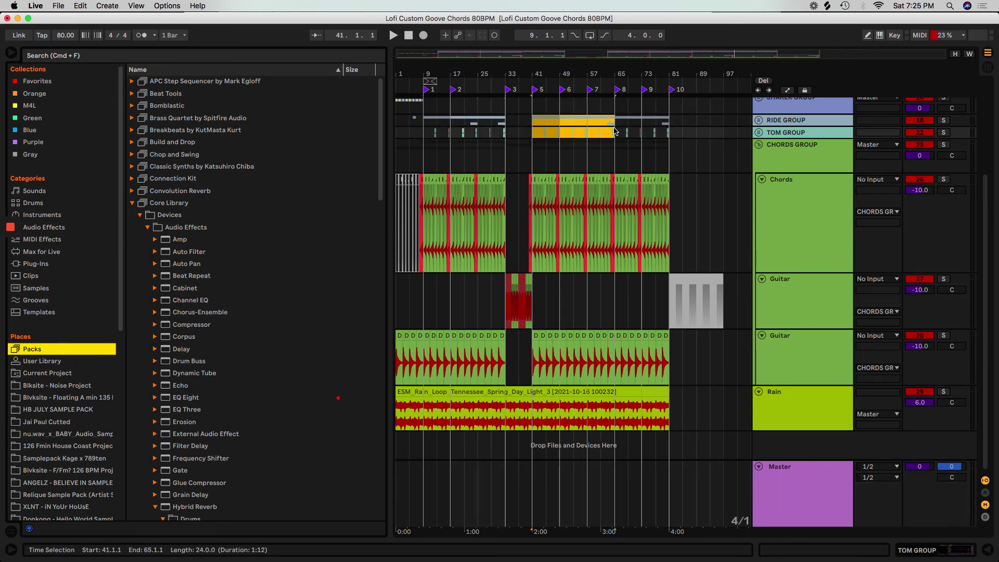
key(super+l)
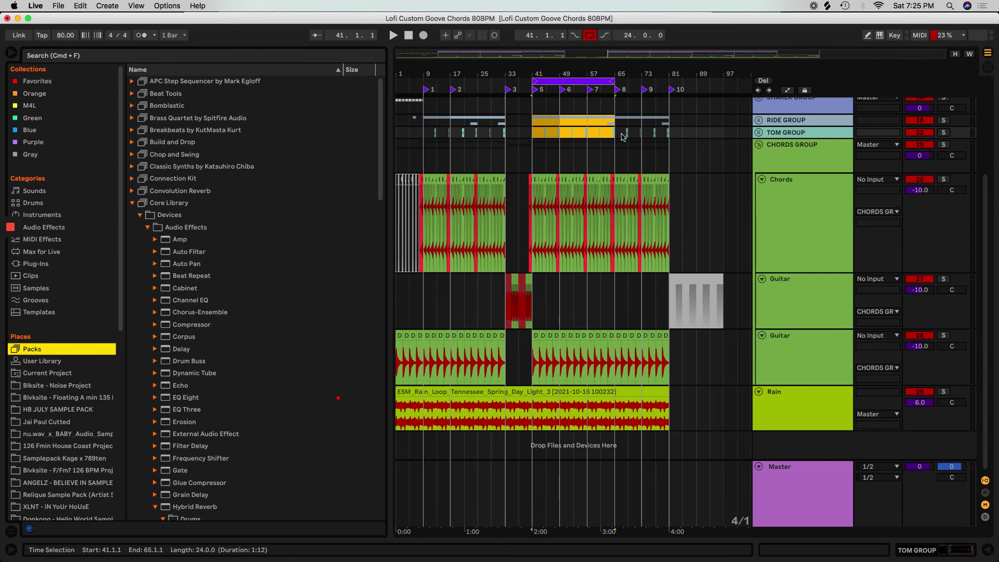
key(space)
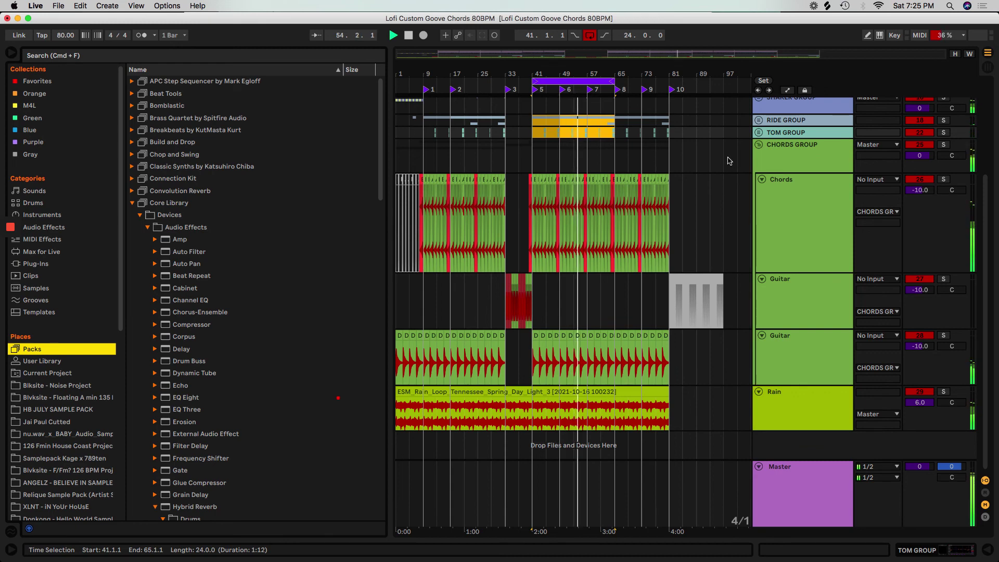
key(space)
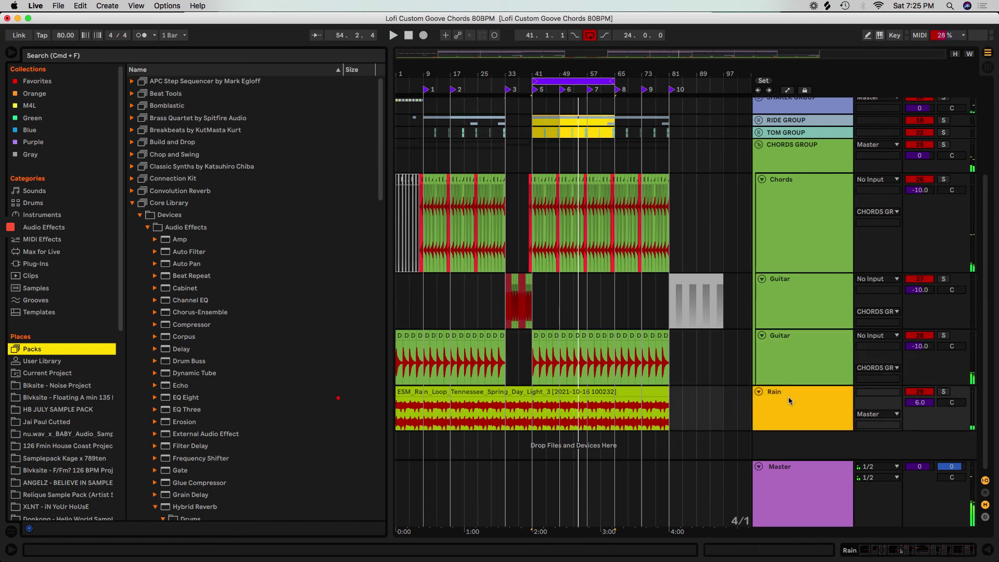
Step: Try the Master volume at -4 dB and at -6 dB while playing the looped section
double_click(789, 396)
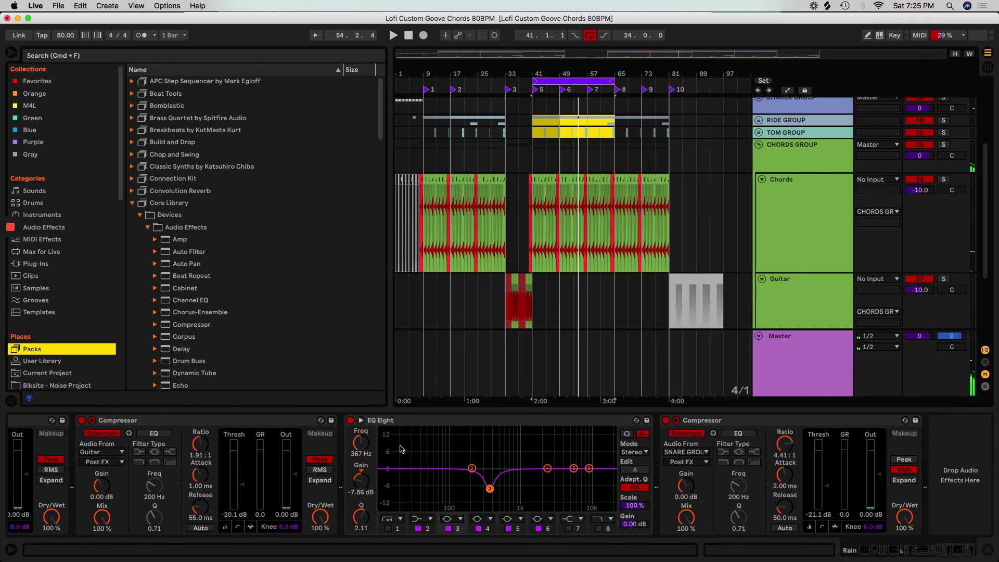
key(space)
click(922, 339)
text(-4)
key(Return)
key(space)
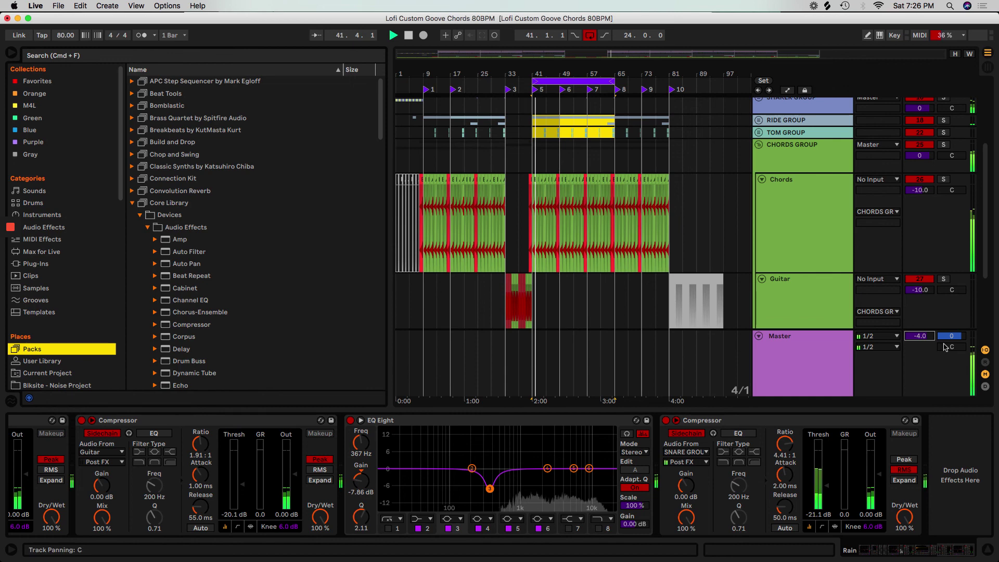
text(-6)
key(Return)
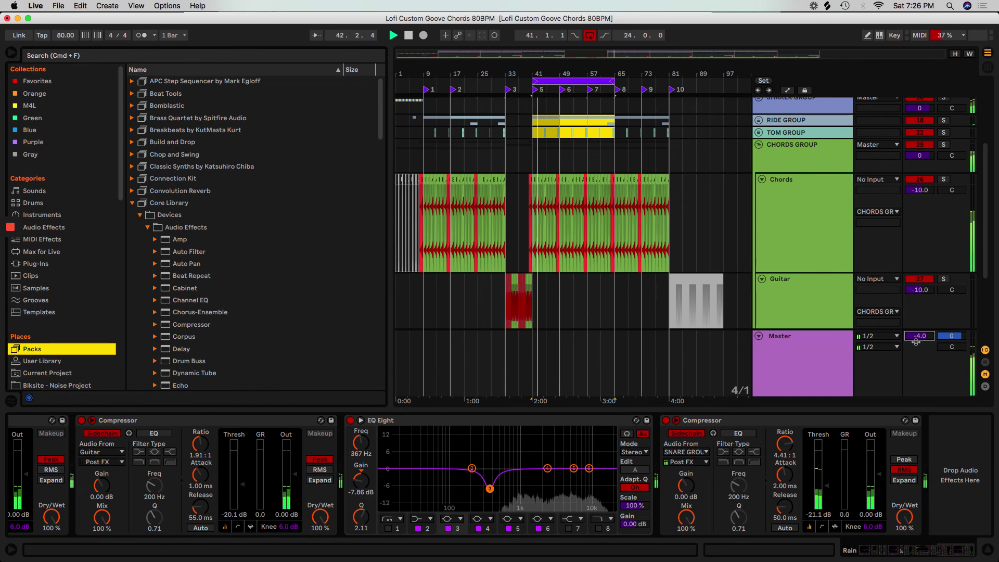
key(space)
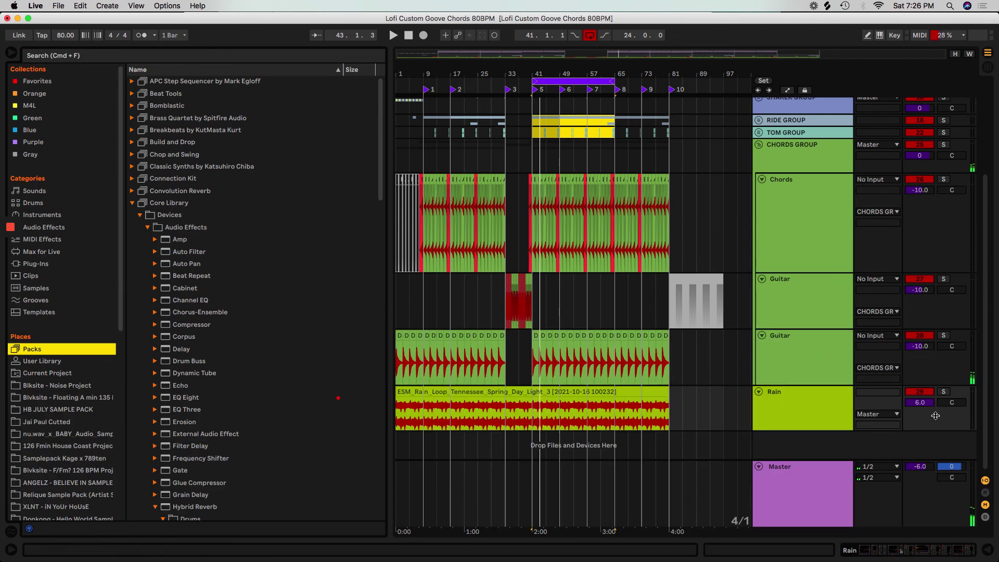
Step: Reset the Rain track's volume and the Master volume to 0 dB
click(919, 403)
key(Delete)
click(839, 411)
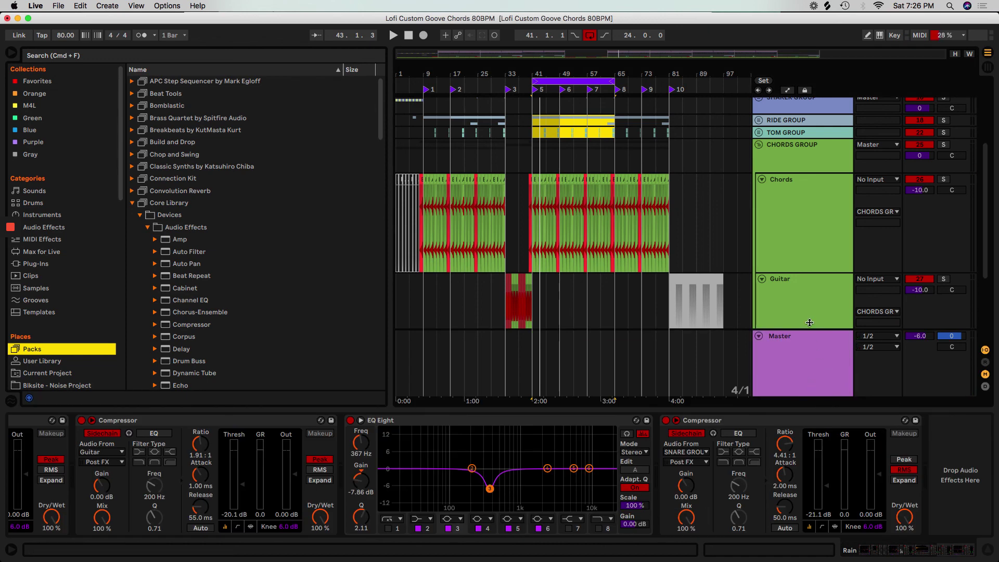
scroll(809, 322, down, 5)
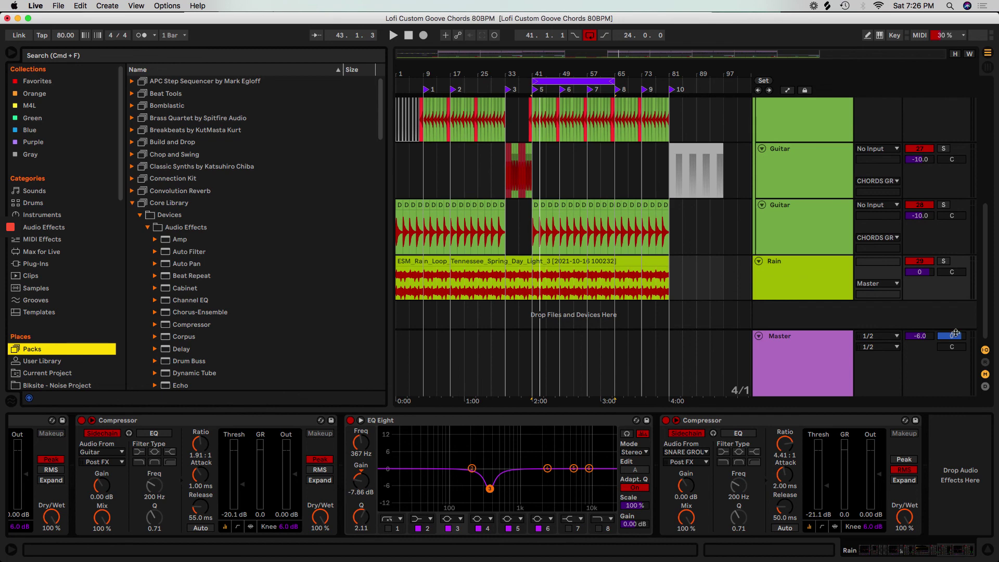
click(920, 336)
key(Delete)
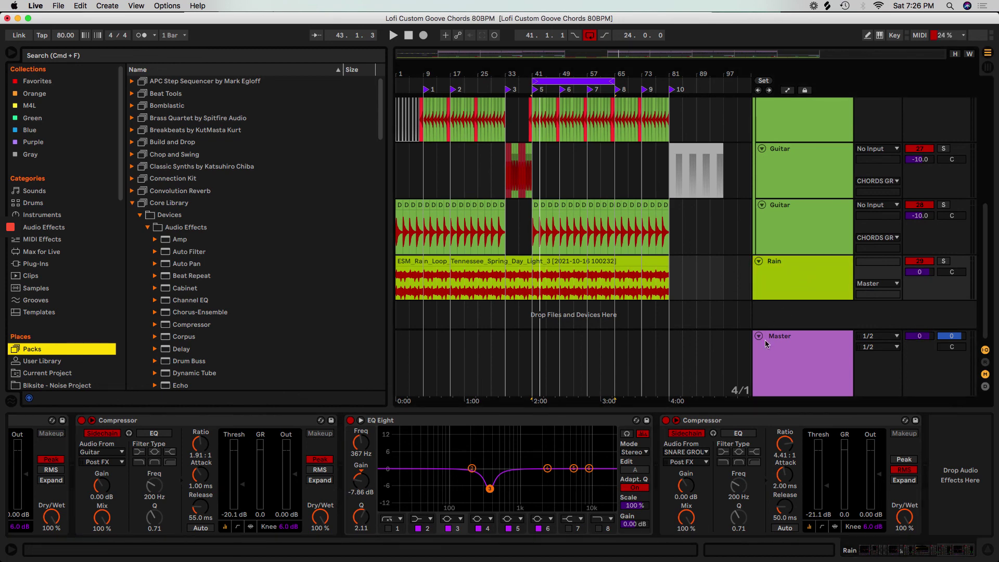
Step: Play the looped section and set the Rain track's volume to -6 dB
key(space)
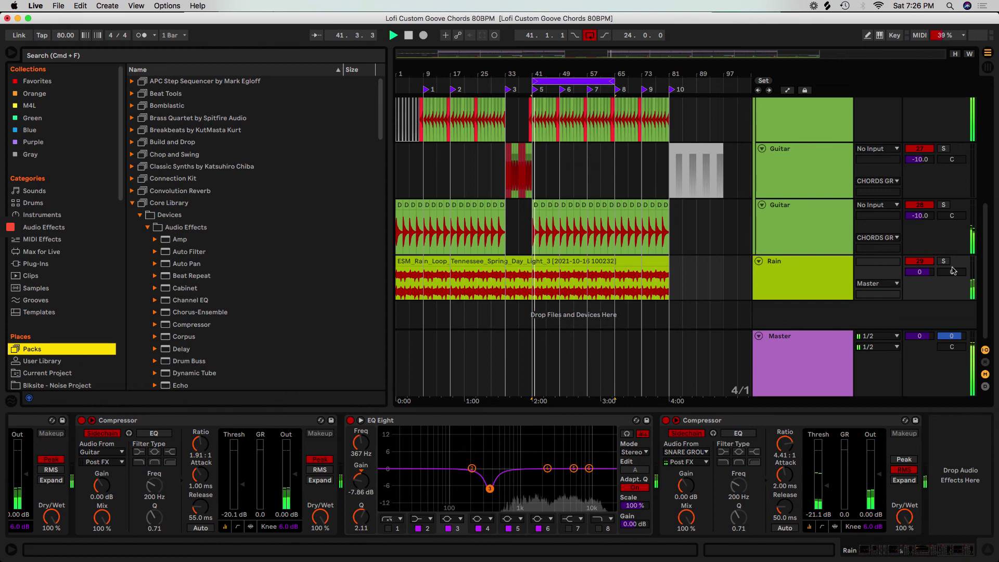
click(927, 273)
text(-6.)
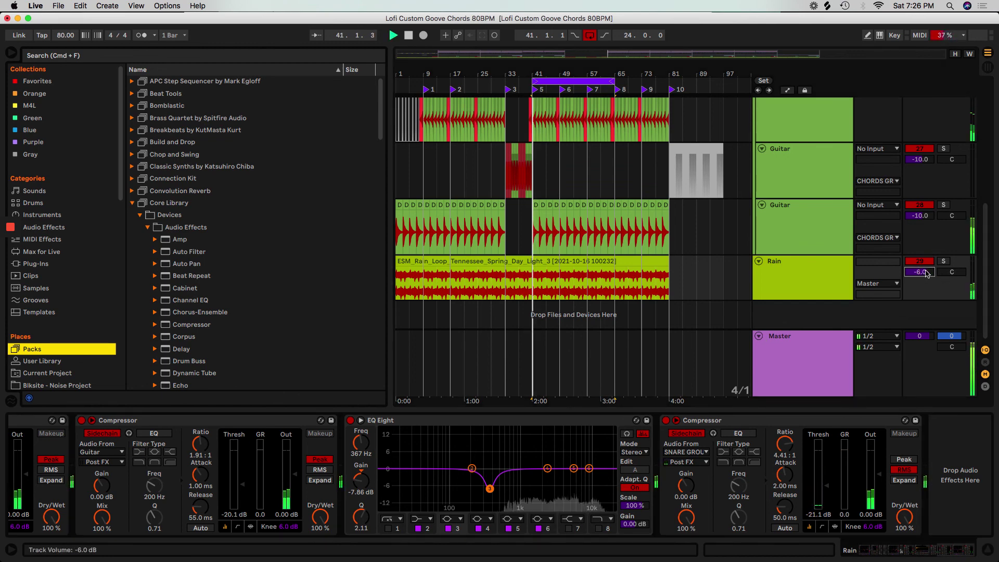
key(Return)
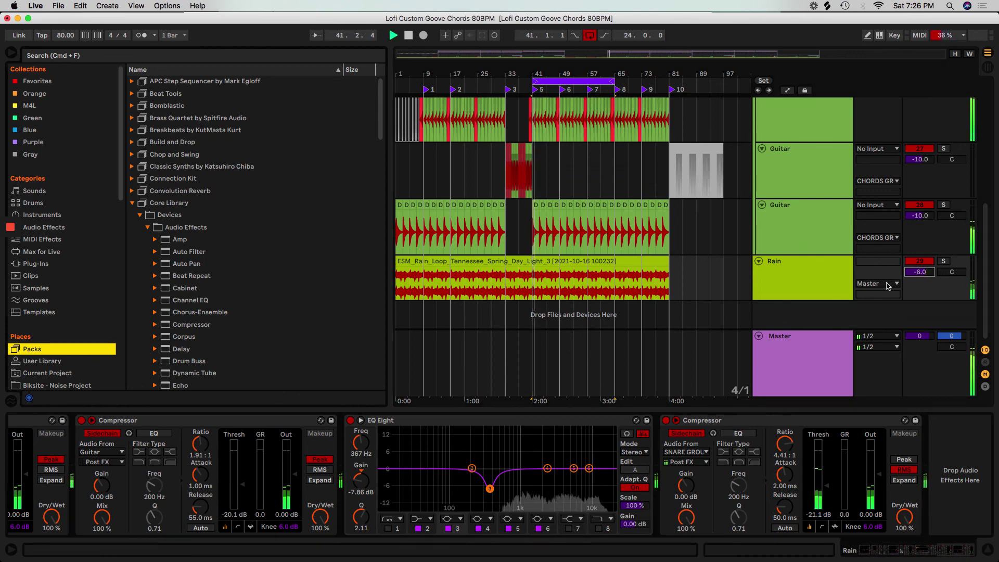
Step: Restart playback of the looped section and solo the Rain track to hear its level alone
key(space)
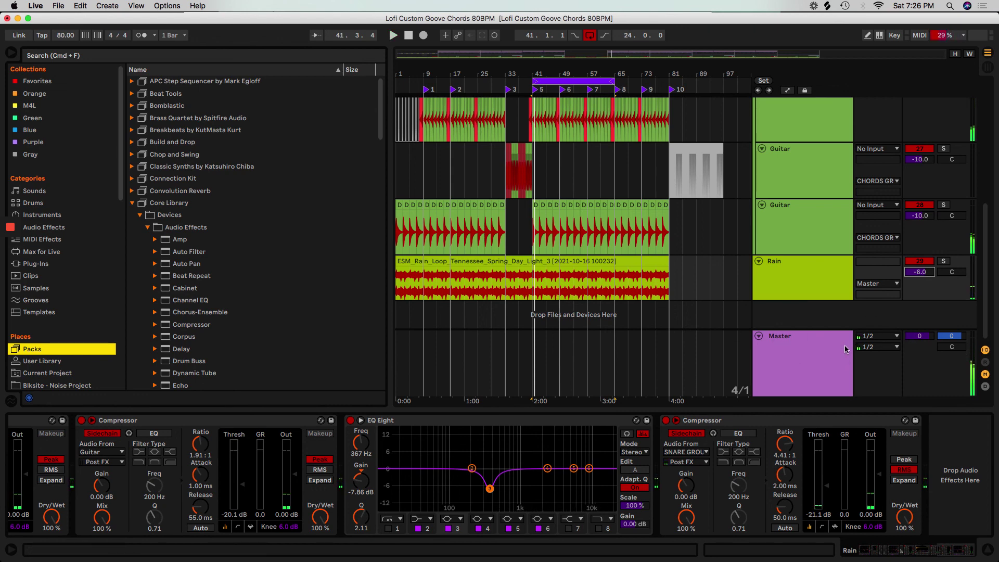
click(880, 282)
key(space)
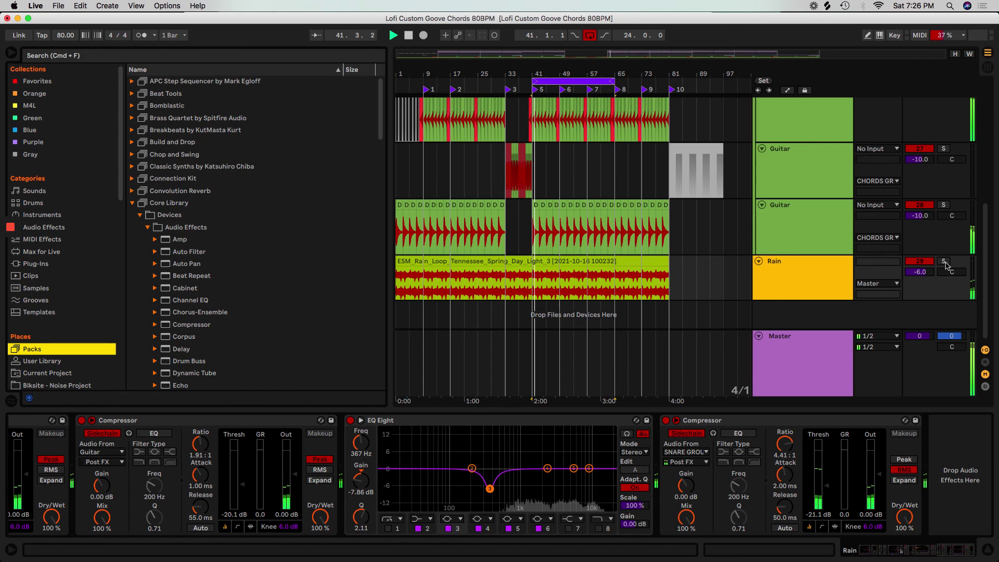
click(944, 262)
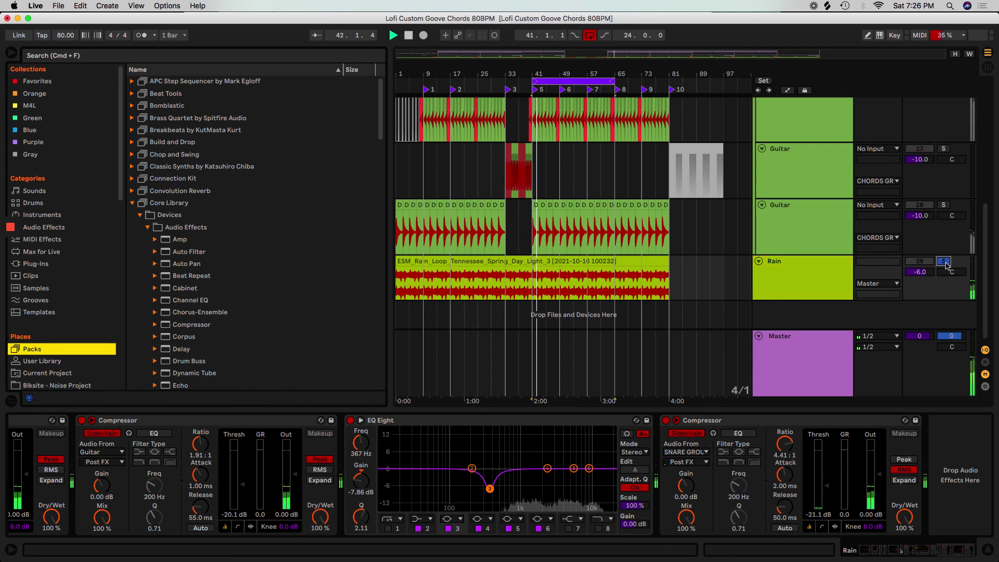
Step: Audition the KICK GROUP, SNARE GROUP and CHORDS GROUP using solo, clear the solo and stop playback
scroll(945, 265, up, 10)
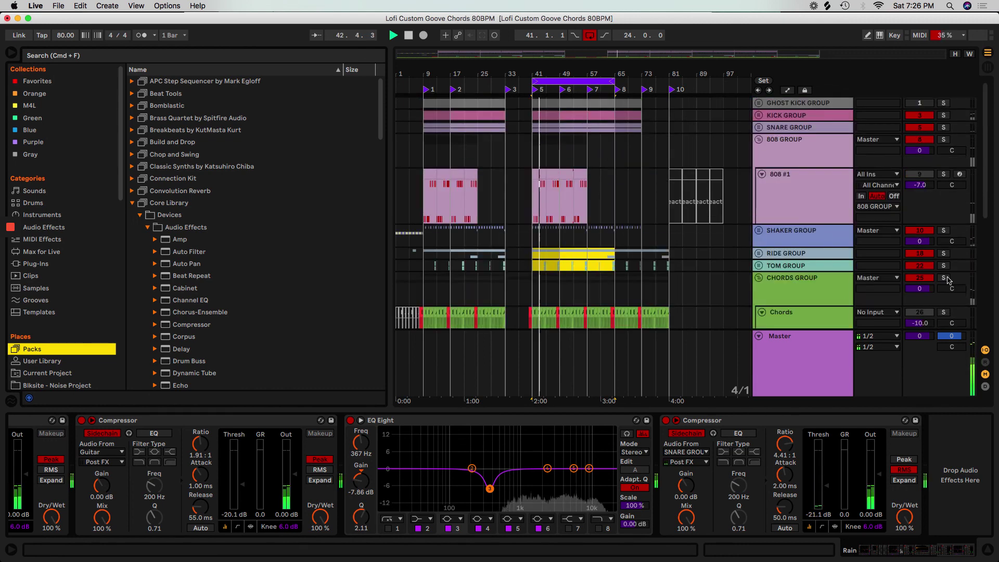
click(943, 115)
click(943, 127)
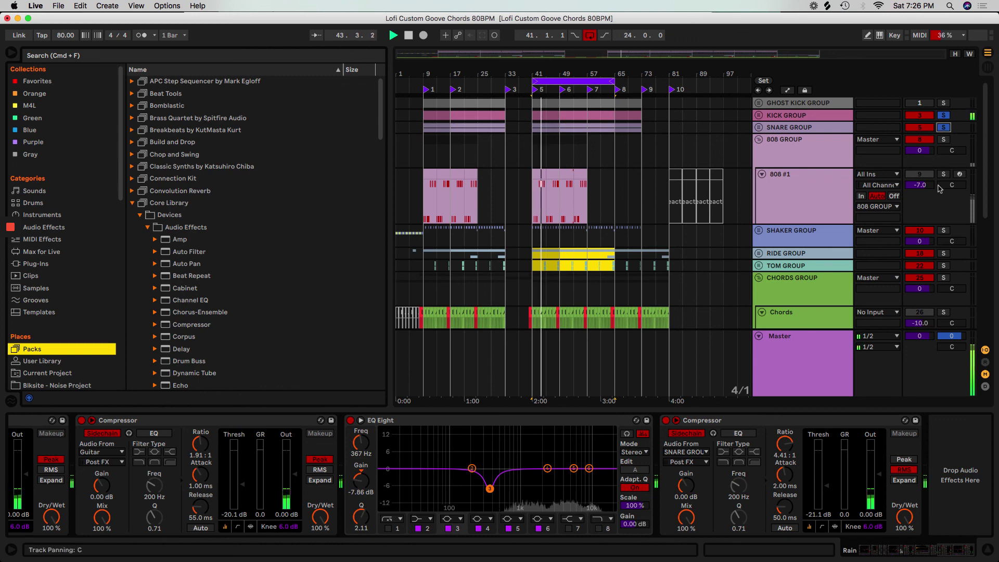
scroll(940, 257, down, 4)
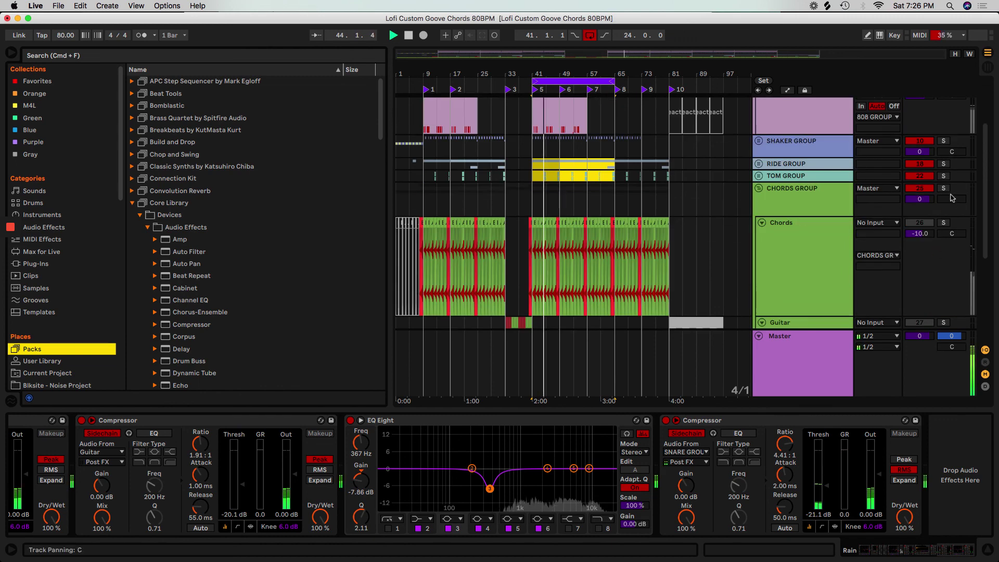
click(943, 188)
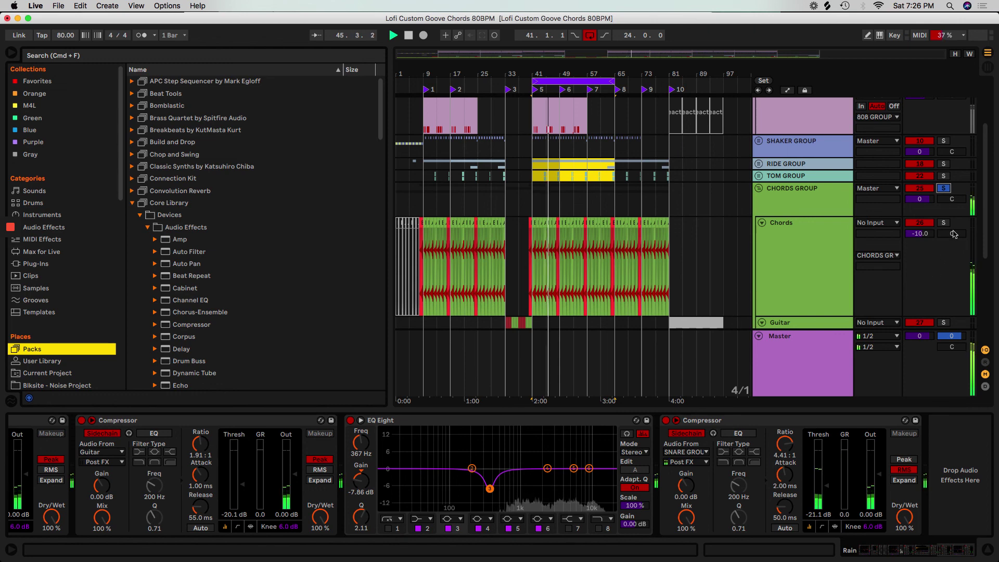
click(943, 188)
key(space)
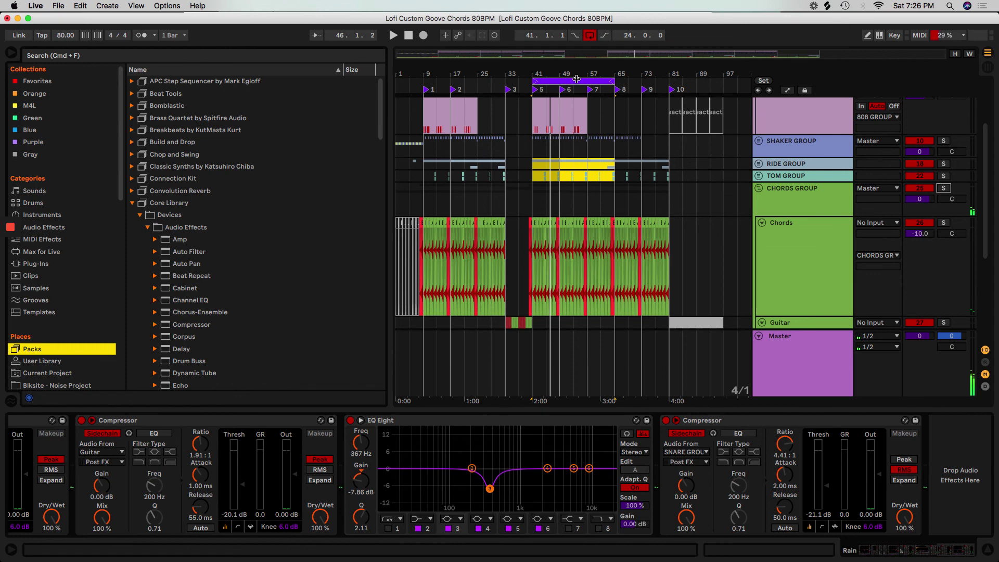
Step: Select the Master track to display its chain of audio effects
click(803, 363)
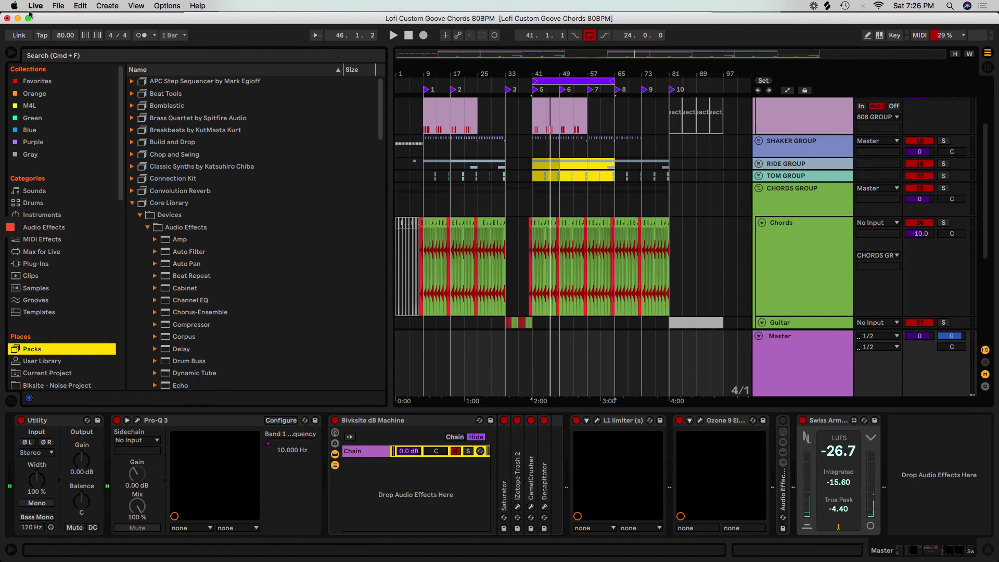
click(59, 4)
click(58, 4)
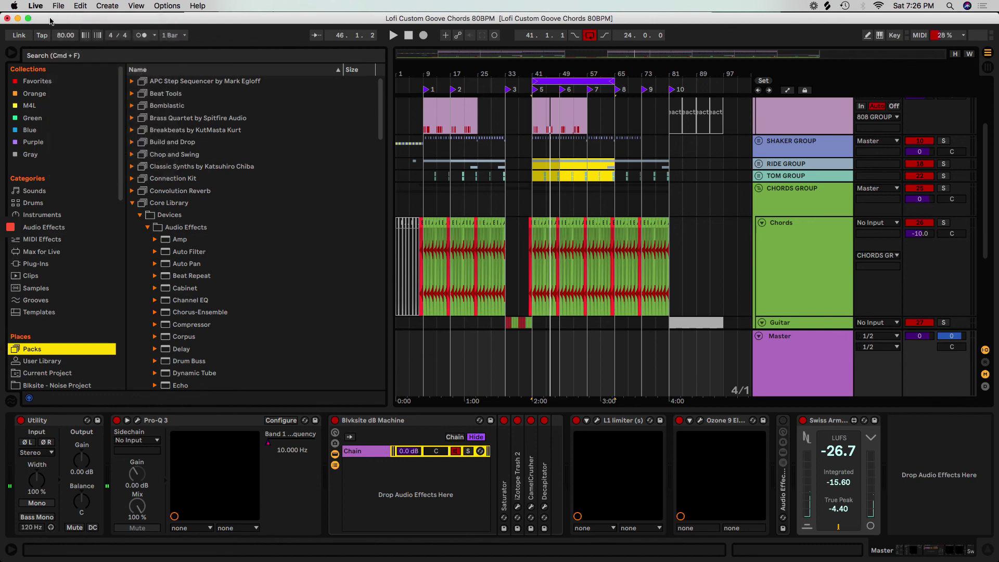